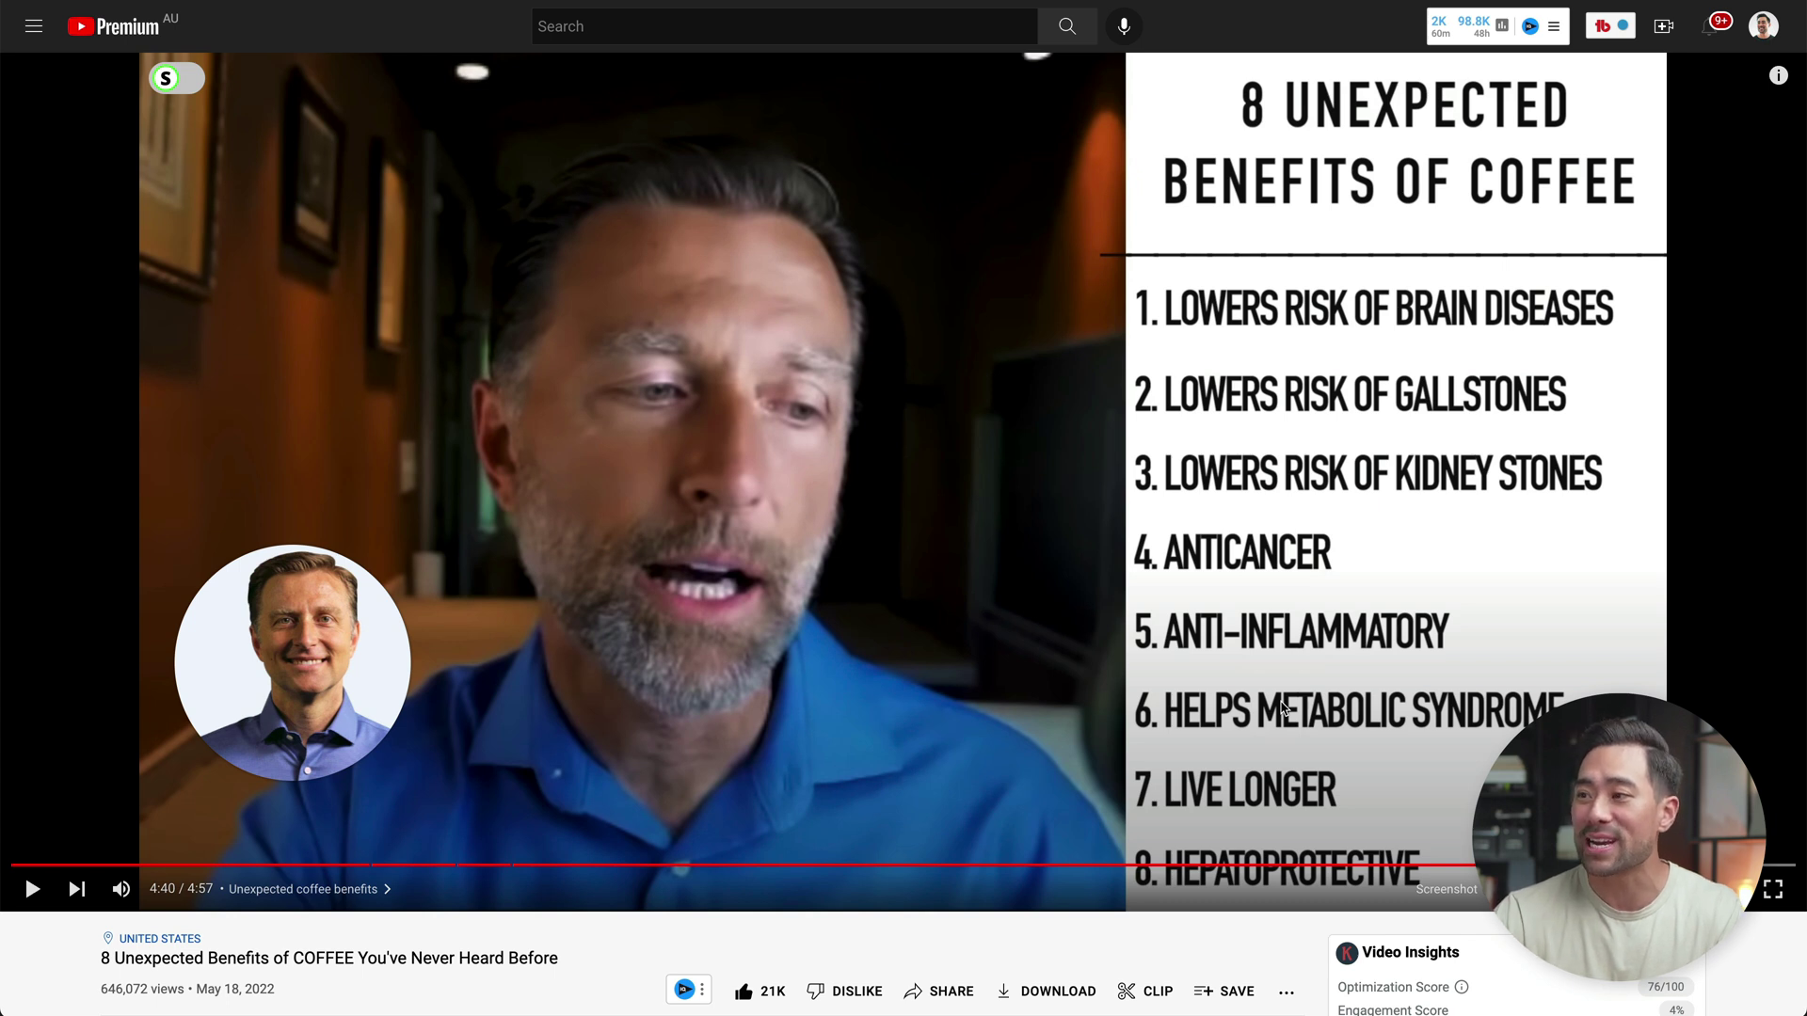
Bring up the speed-controller overlay (1.00, >>, <<) on the coffee-benefits video
click(1292, 731)
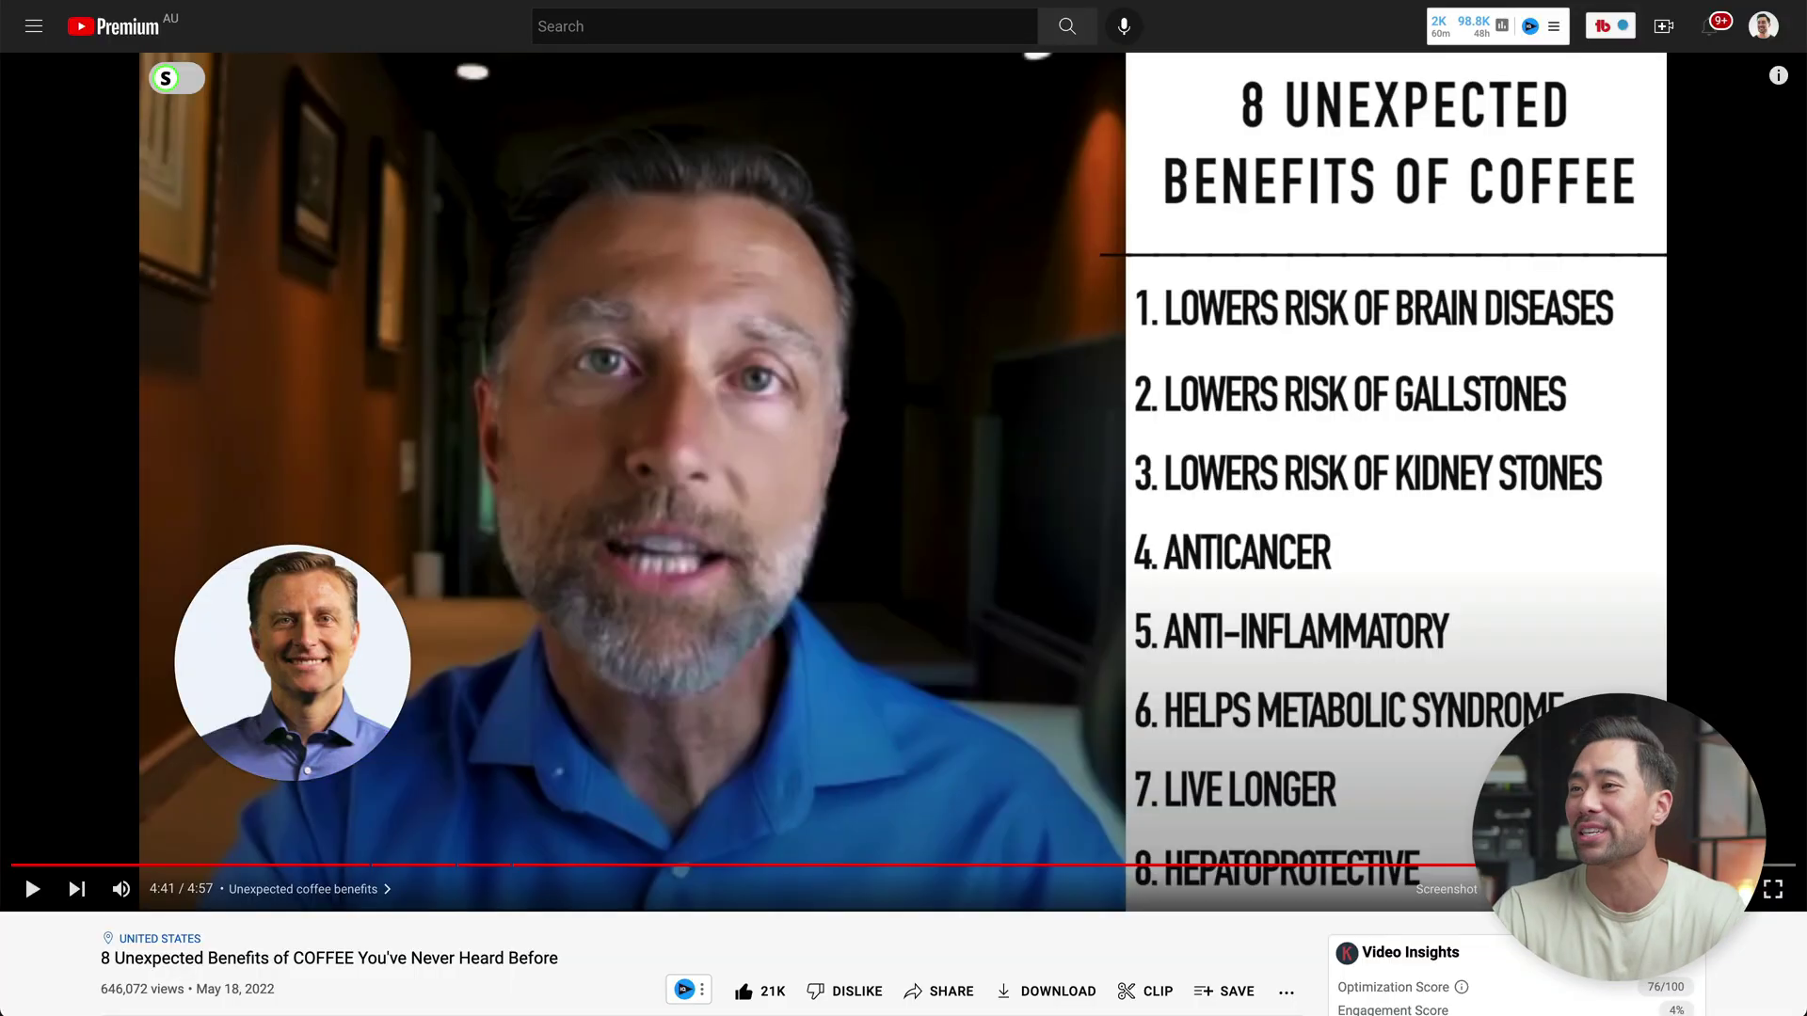
Back on the YouTube coffee video, show the speed-controller overlay again
click(693, 548)
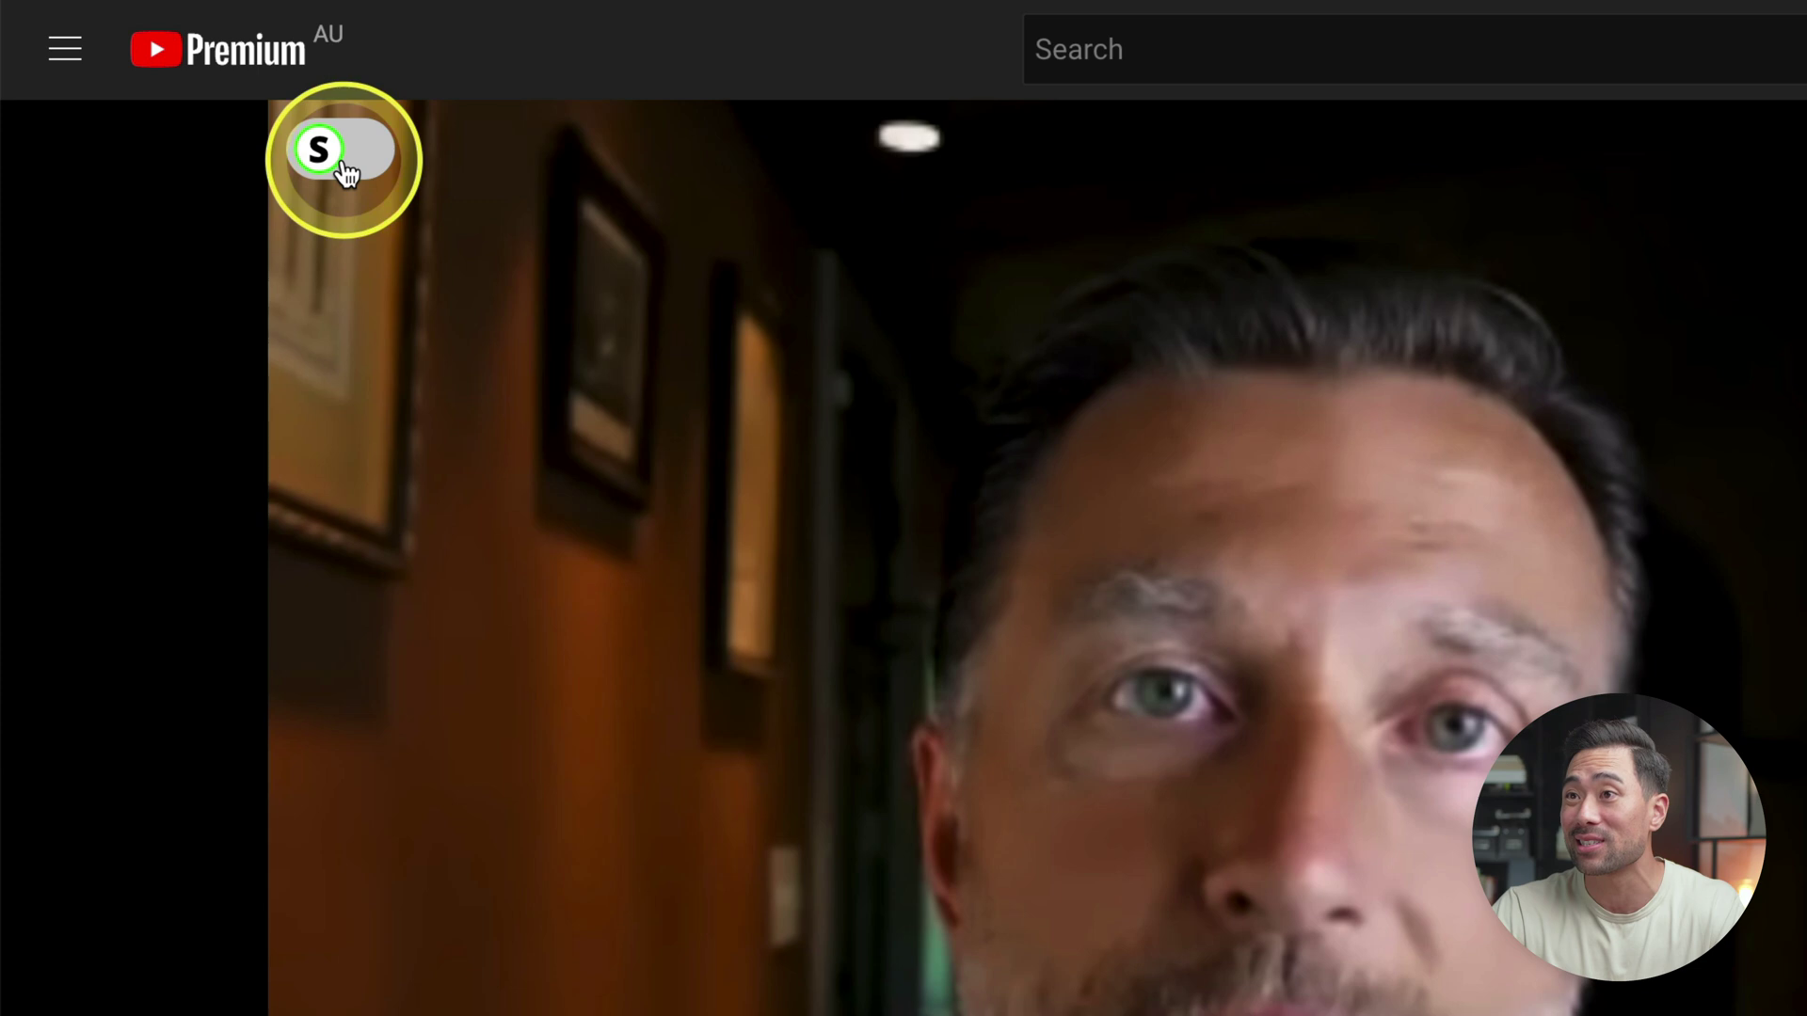
Enable Selectext, box-select the slide's coffee-benefits list, and paste it into the Untitled 20 note
click(358, 167)
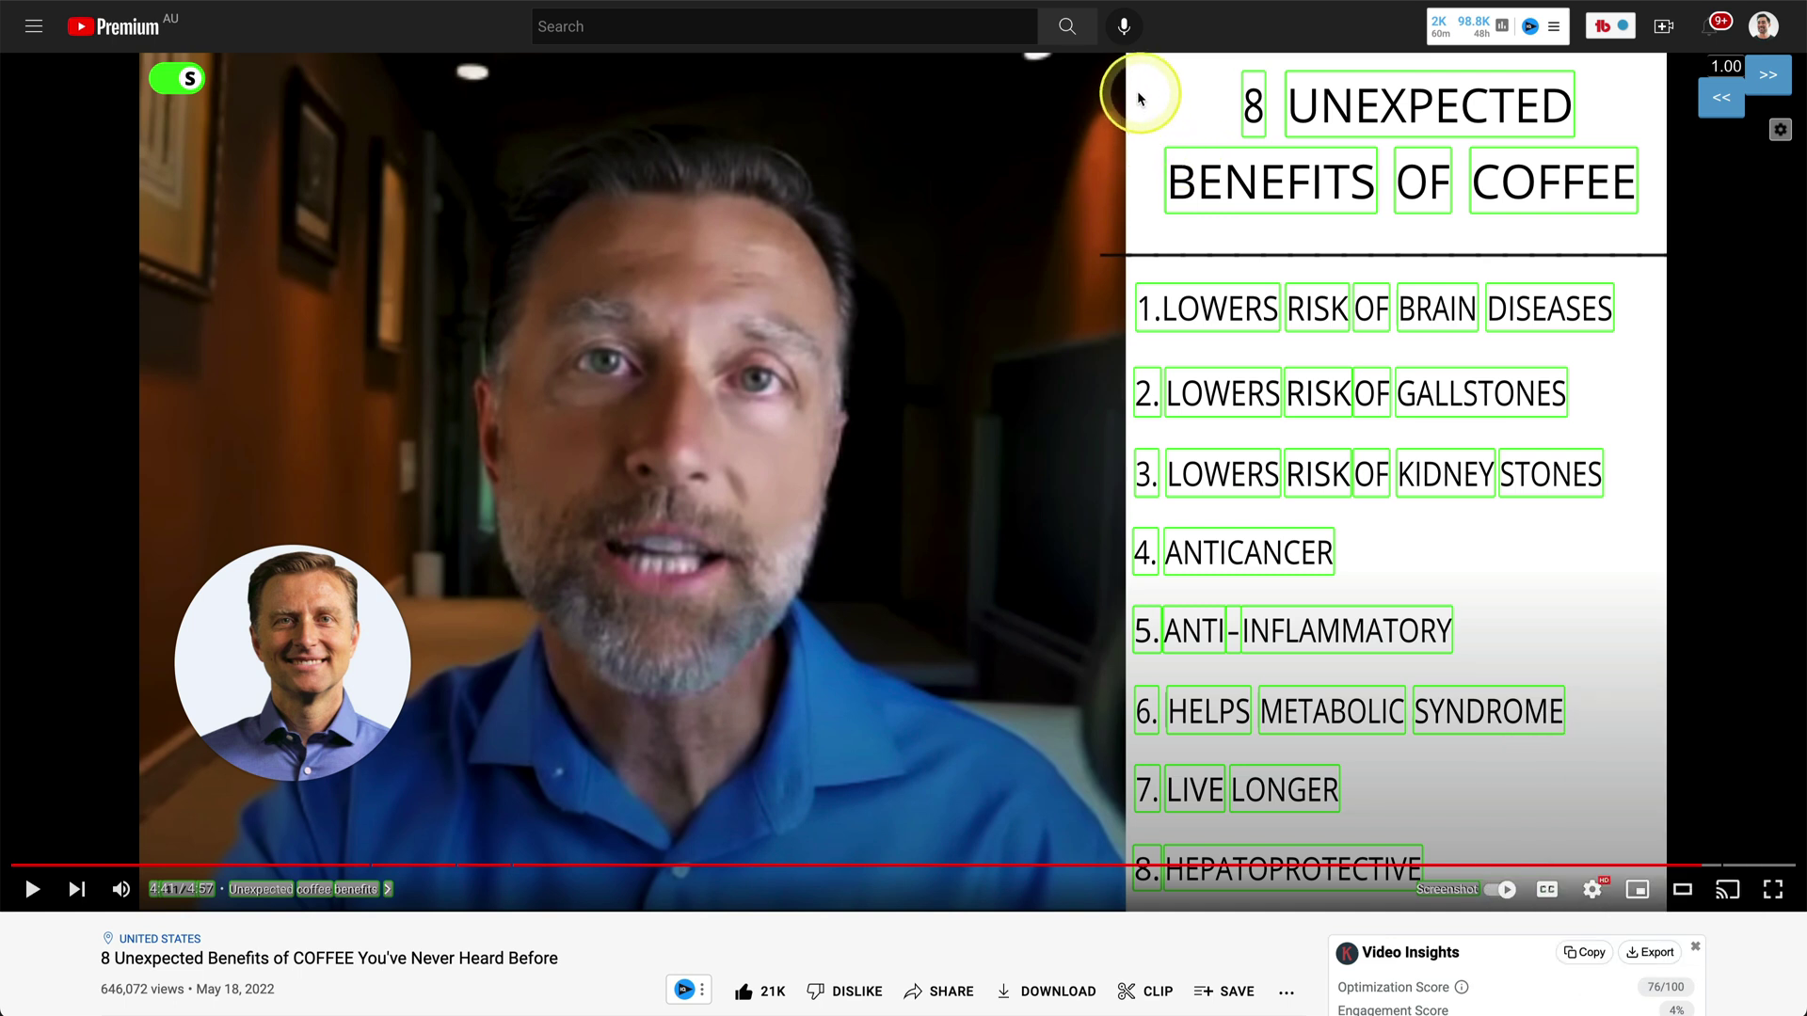
drag(1135, 90, 1663, 867)
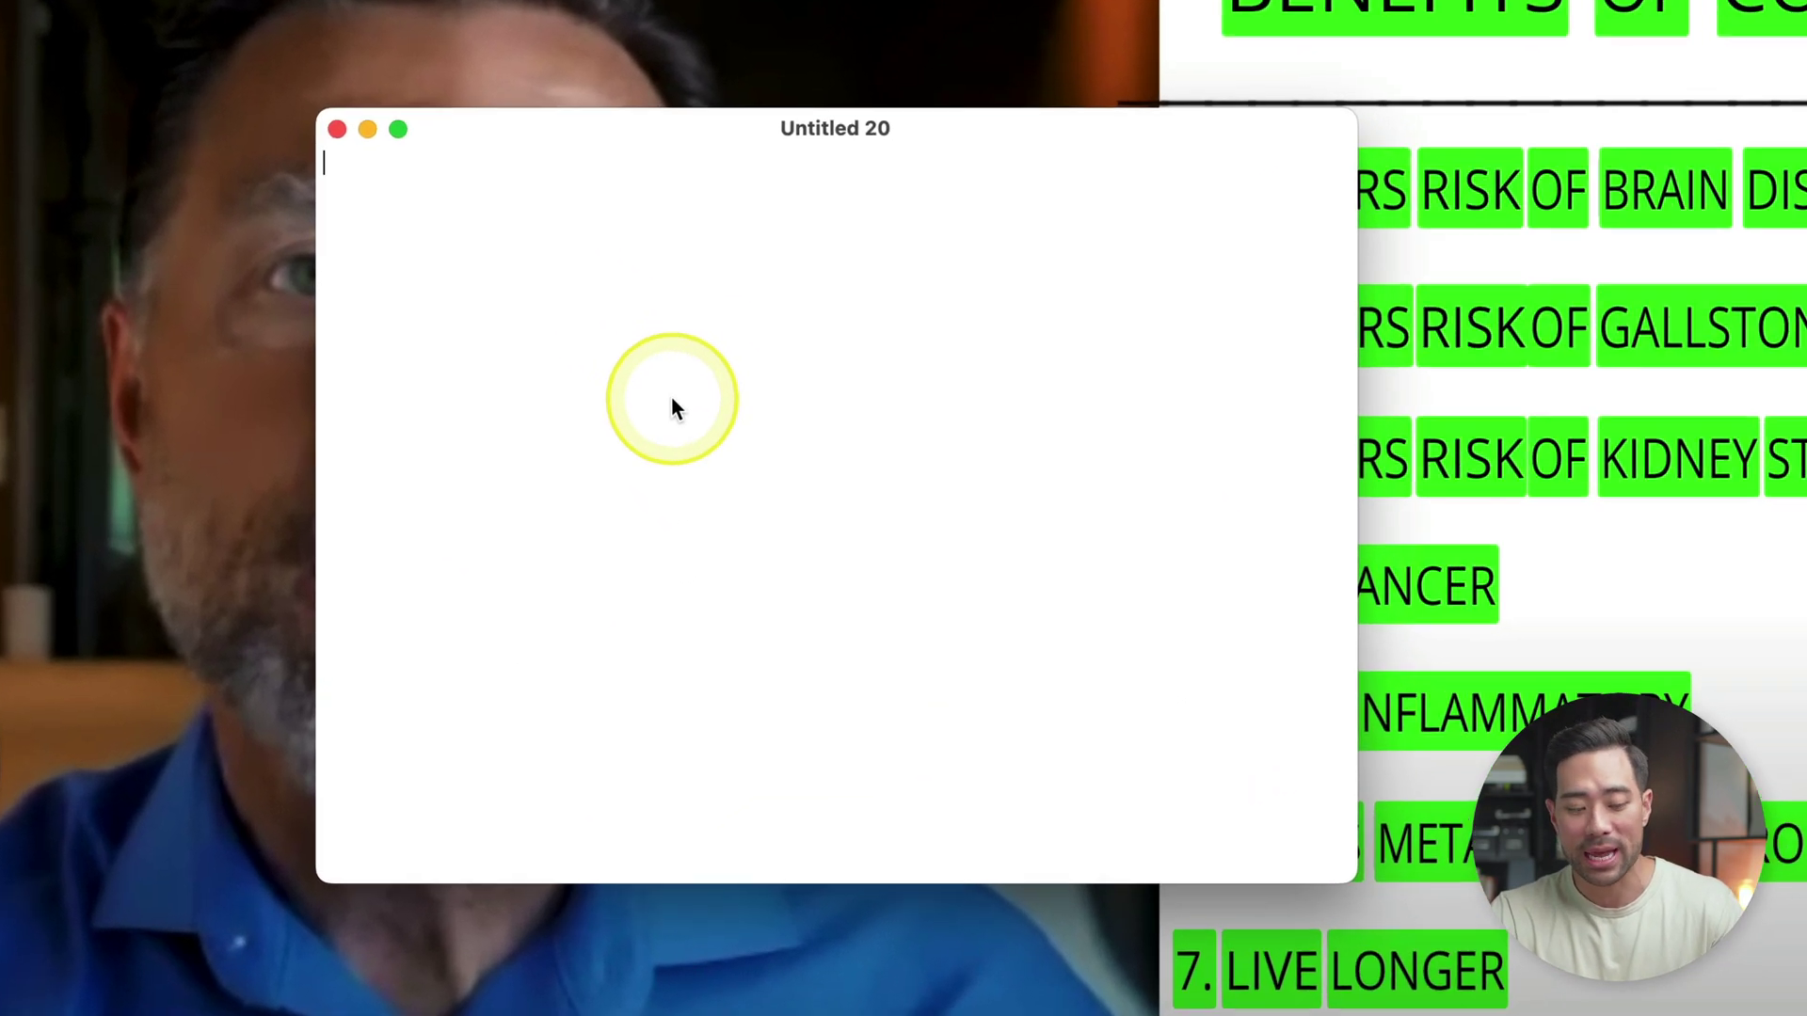
text(8 UNEXPECTED BENEFITS OF COFFEE 1.LOWERS RISK OF BRAIN DISEASES 2. LOWERS RISK OF GALLSTONES 3. LOWERS RISK OF KIDNEY STONES 4. ANTICANCER 5. ANTI-INFLAMMATORY 6. HELPS METABOLIC SYNDROME 7. LIVE LONGER 8. HEPATOPROTECTIVE)
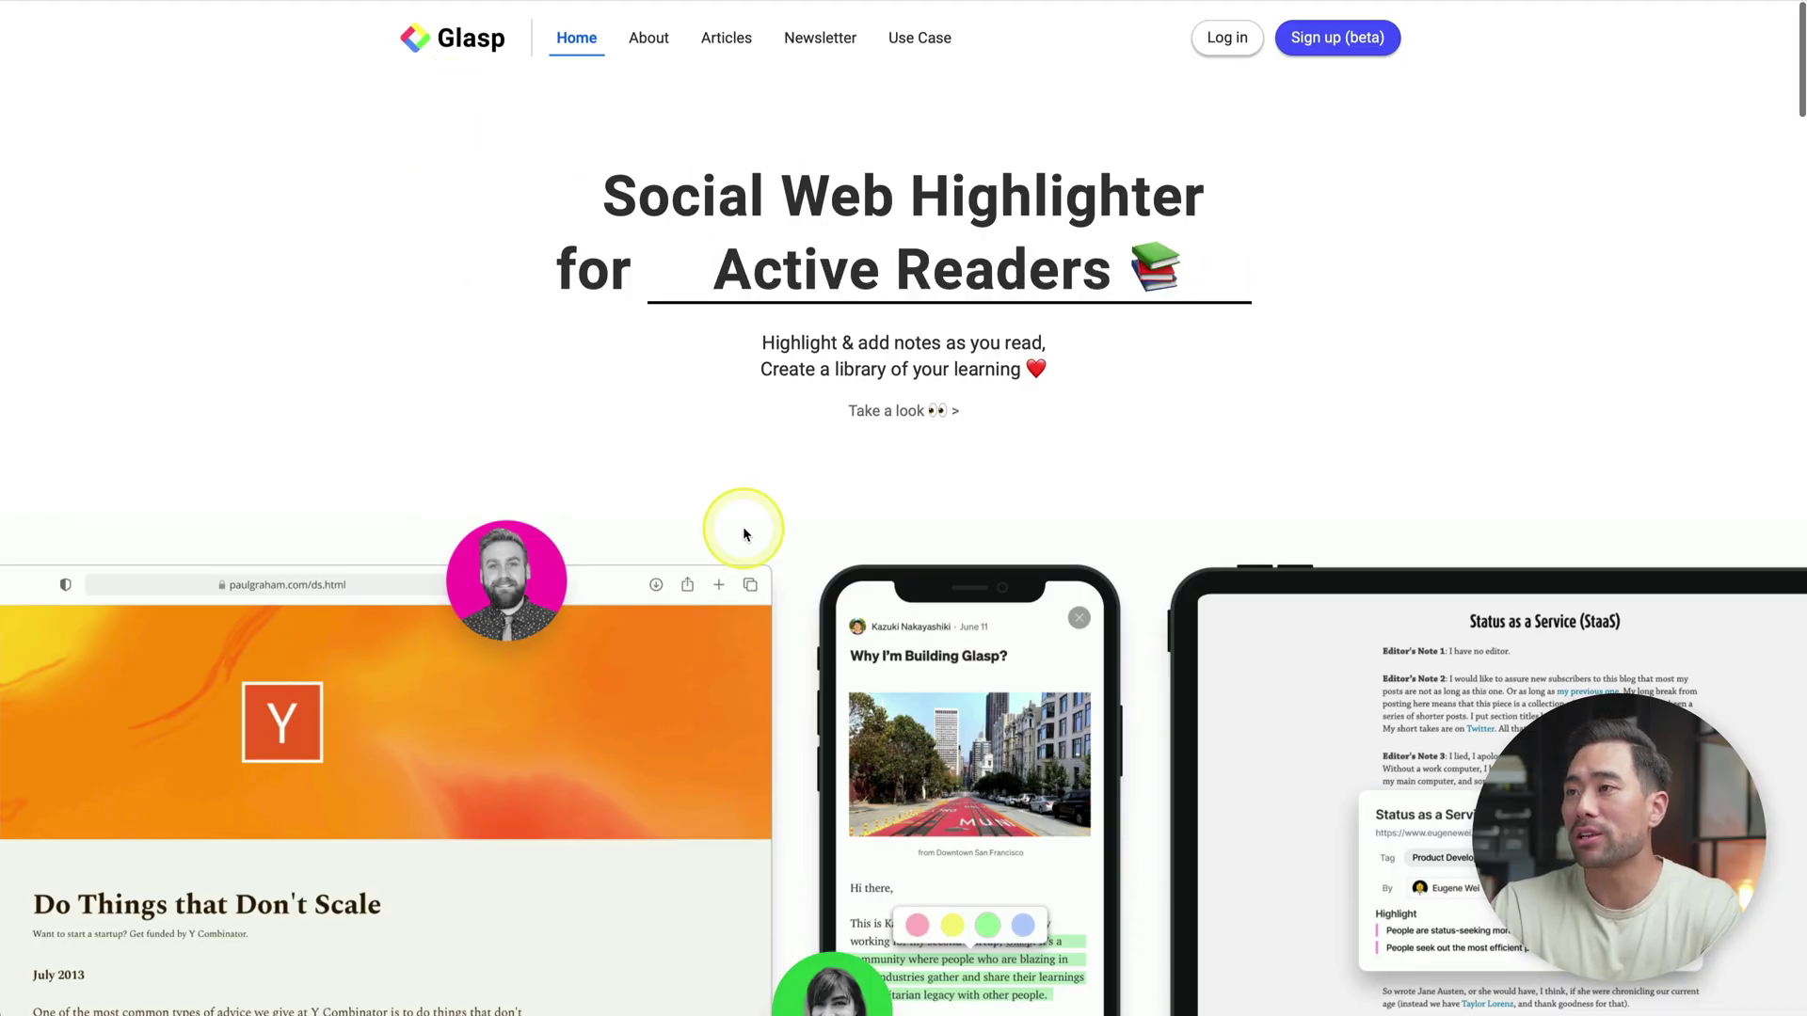
Scroll through the Glasp Social Web Highlighter homepage
scroll(742, 527, down, 5)
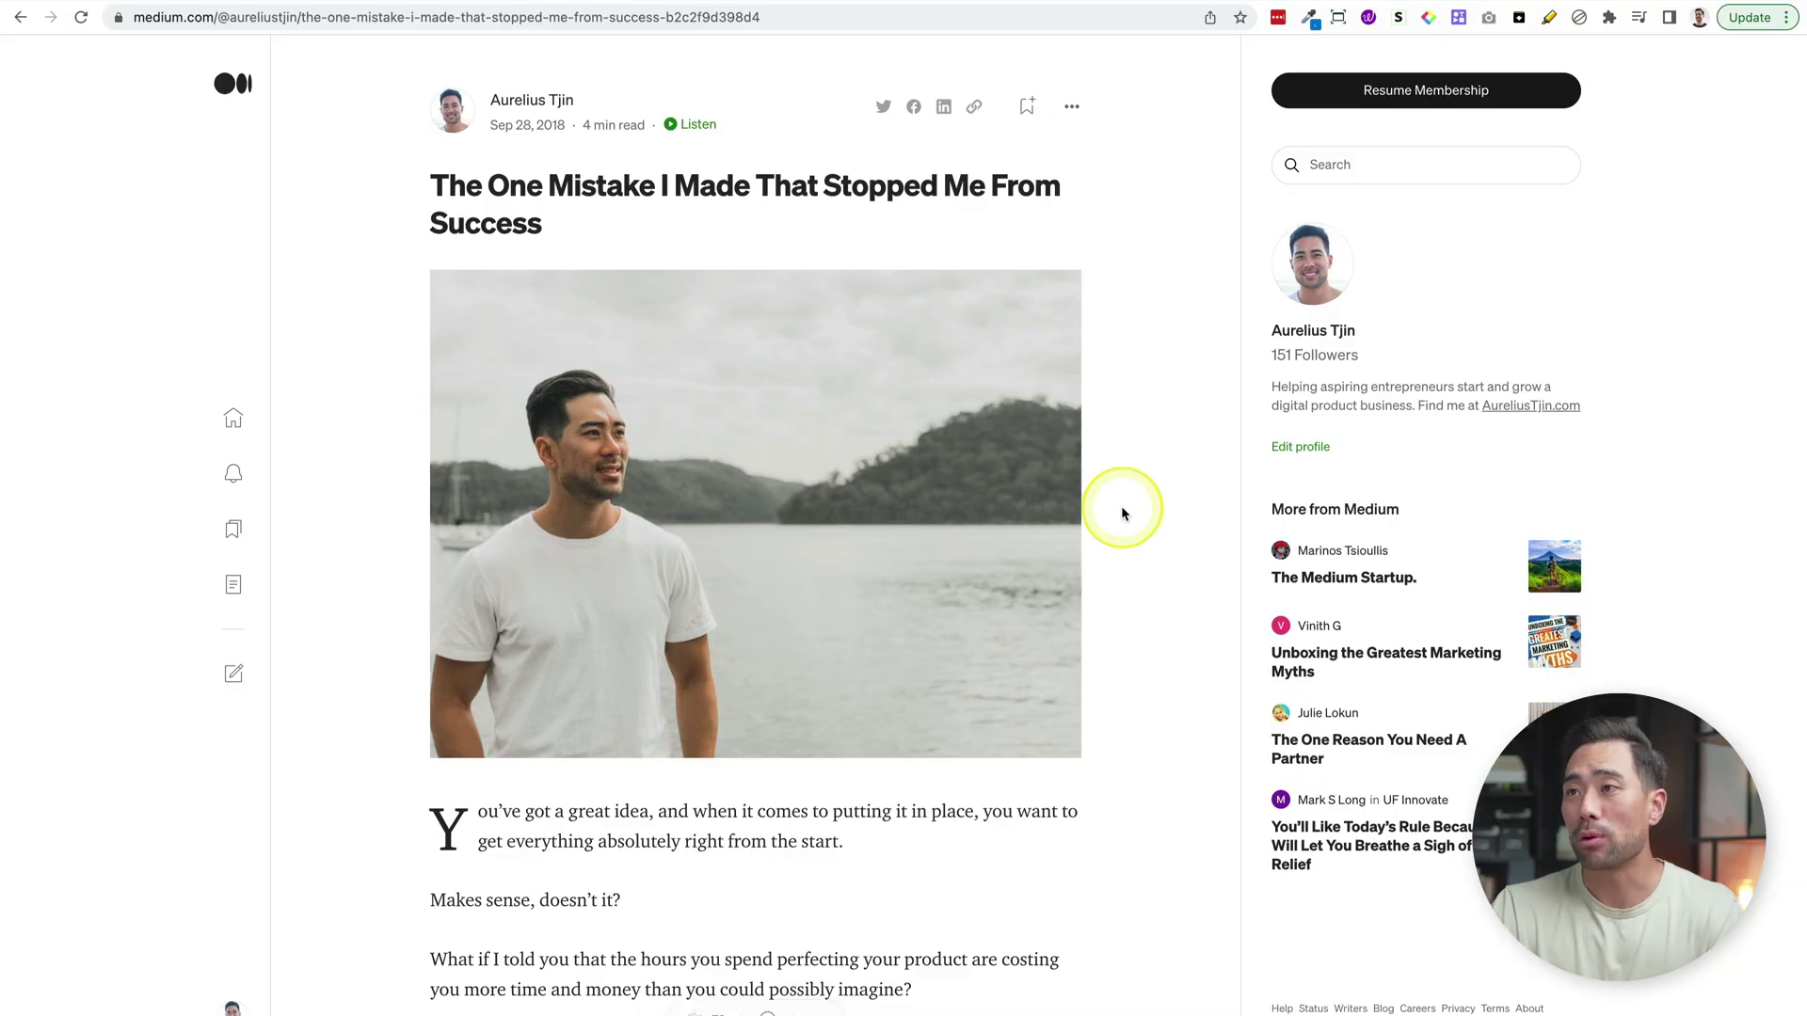
Highlight the quote about getting it going in yellow
scroll(1114, 511, down, 15)
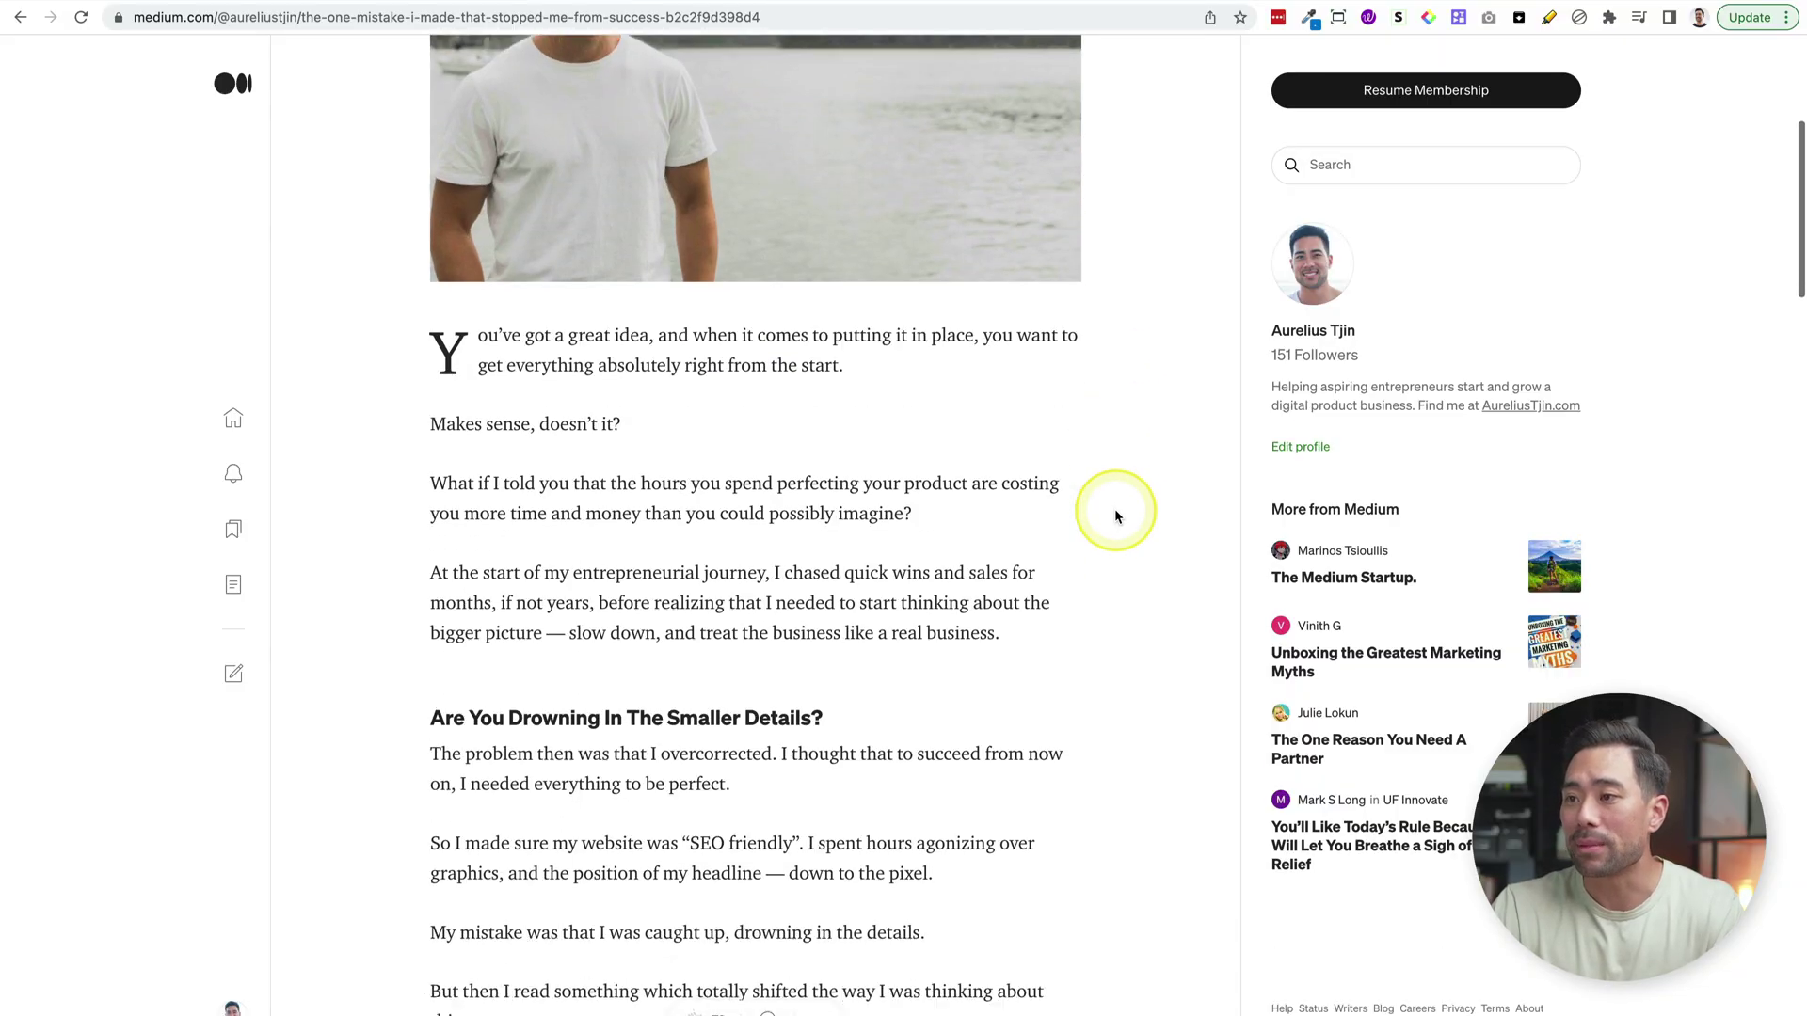
drag(744, 319, 476, 282)
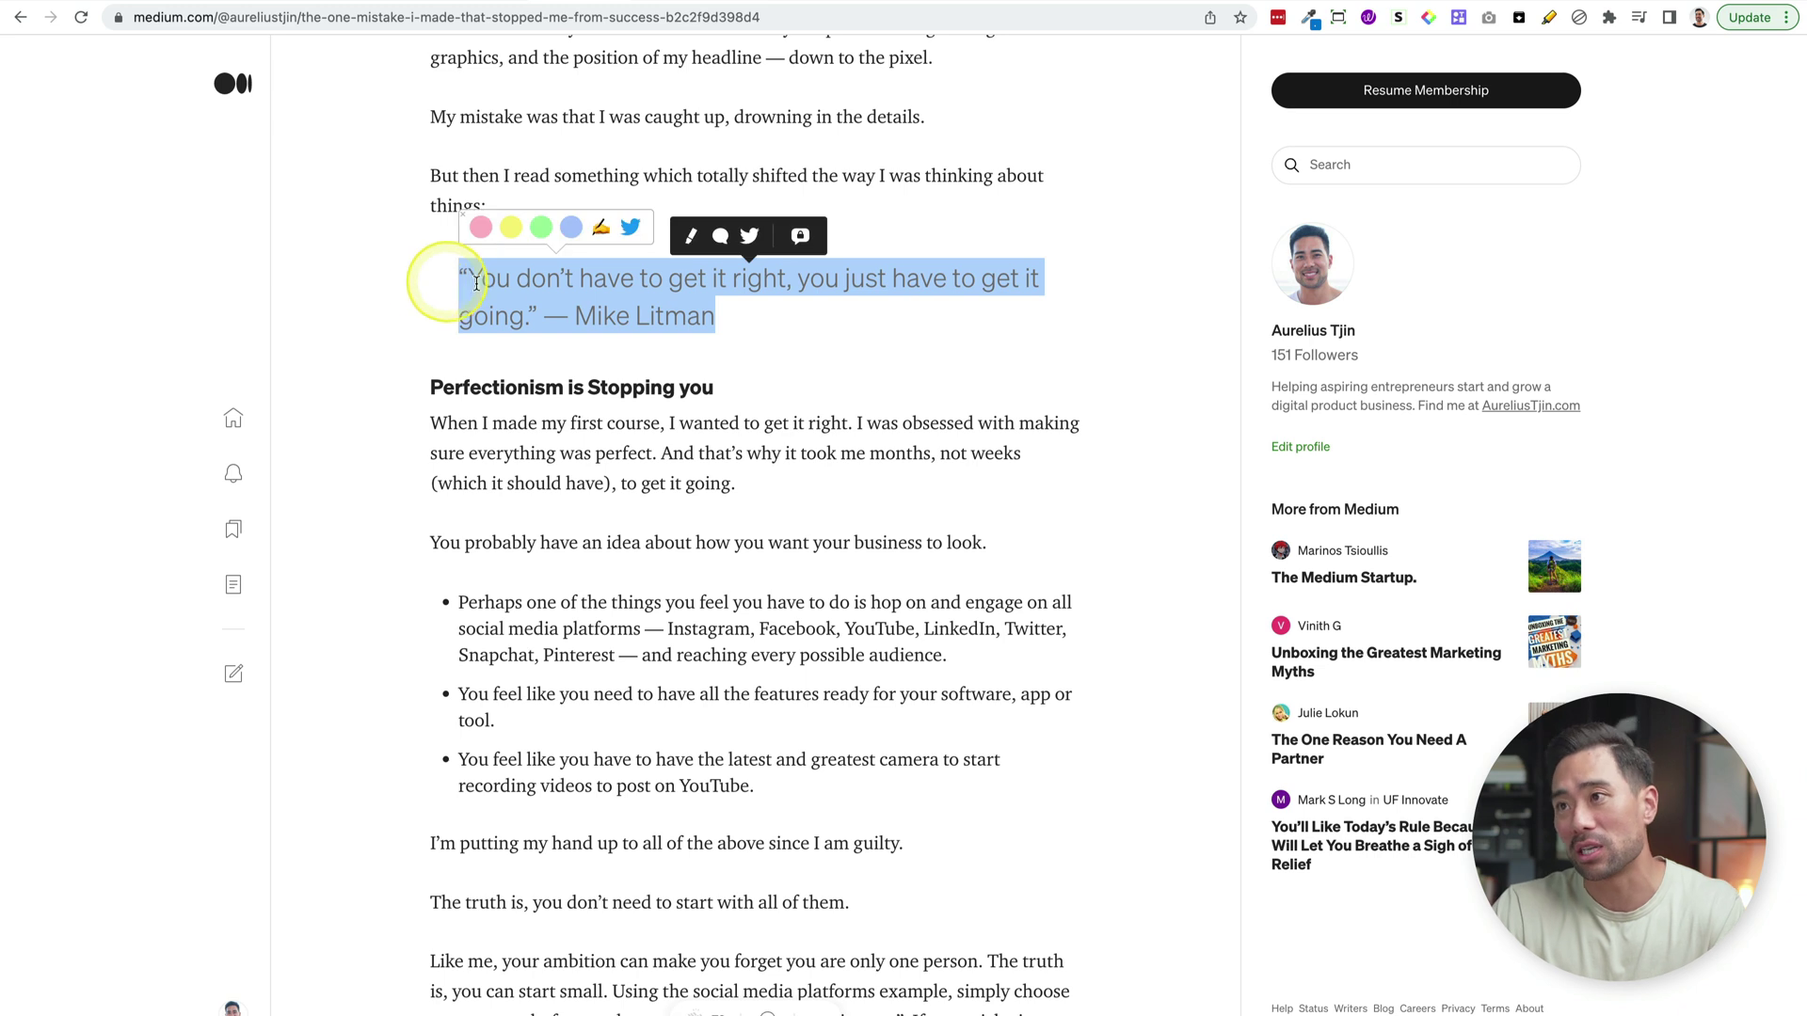
click(511, 228)
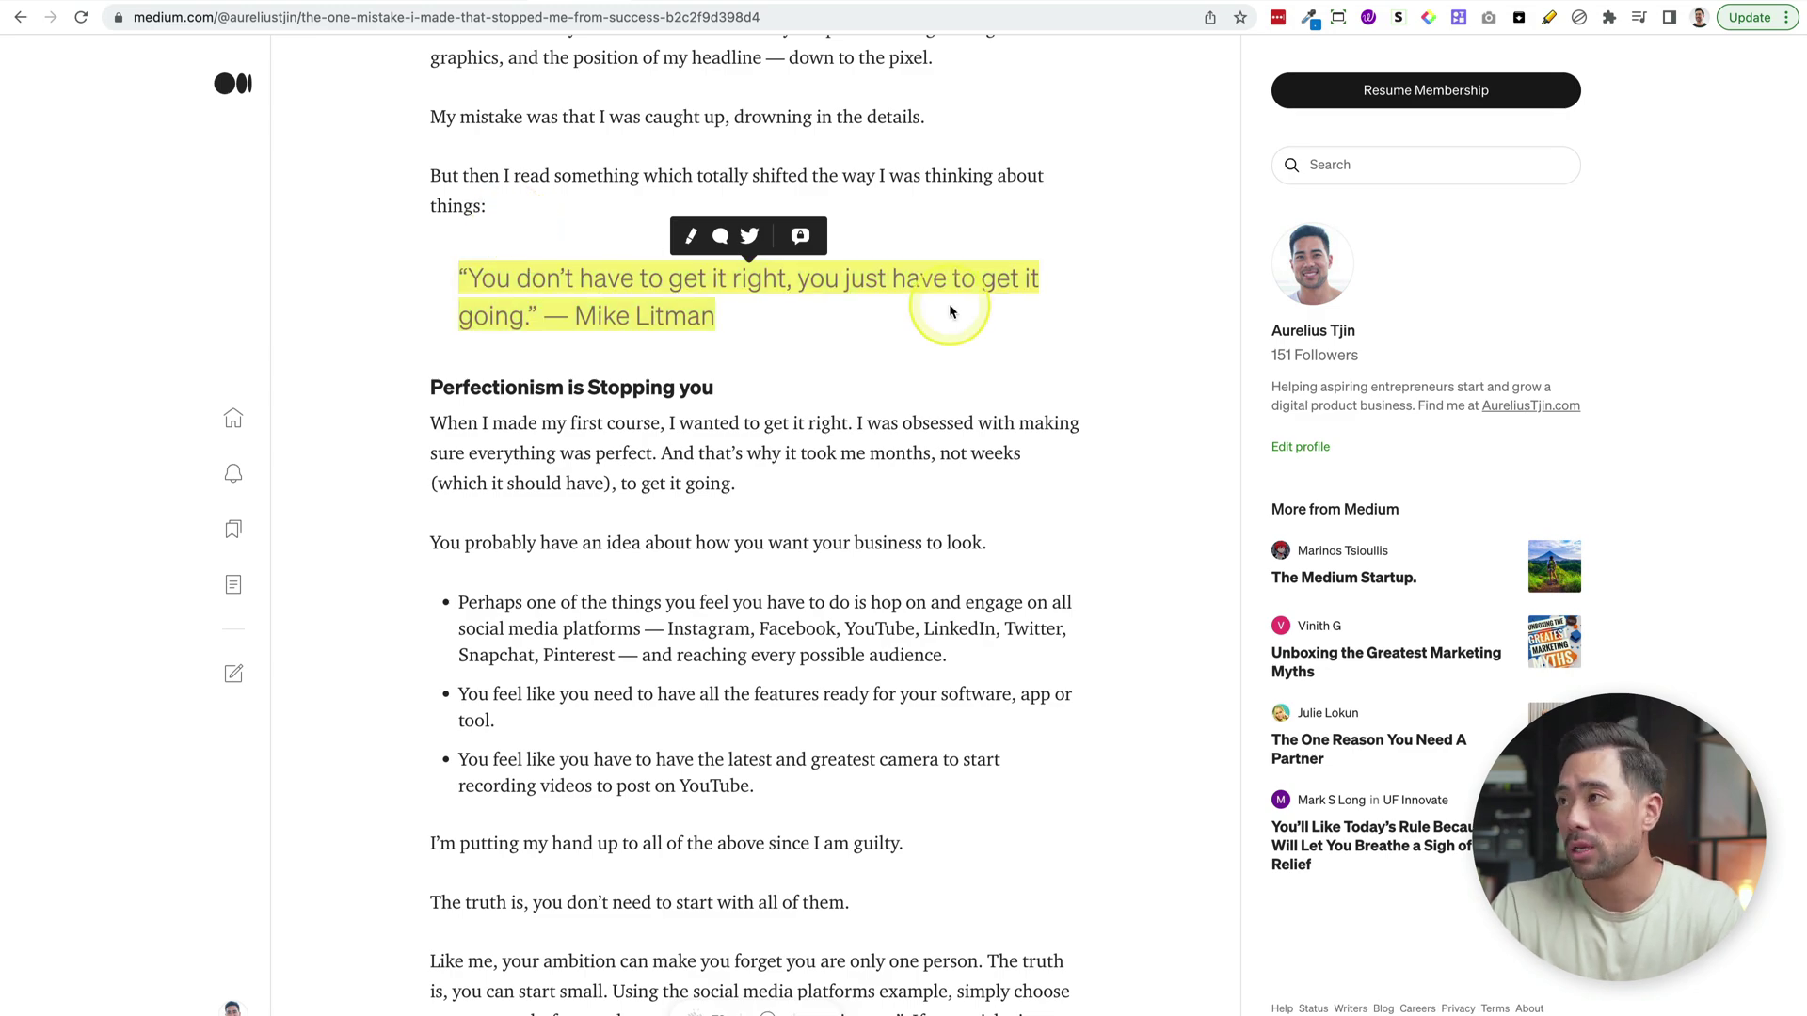
Open the Glasp Highlights & Notes panel and highlight the first bullet paragraph yellow
click(1428, 21)
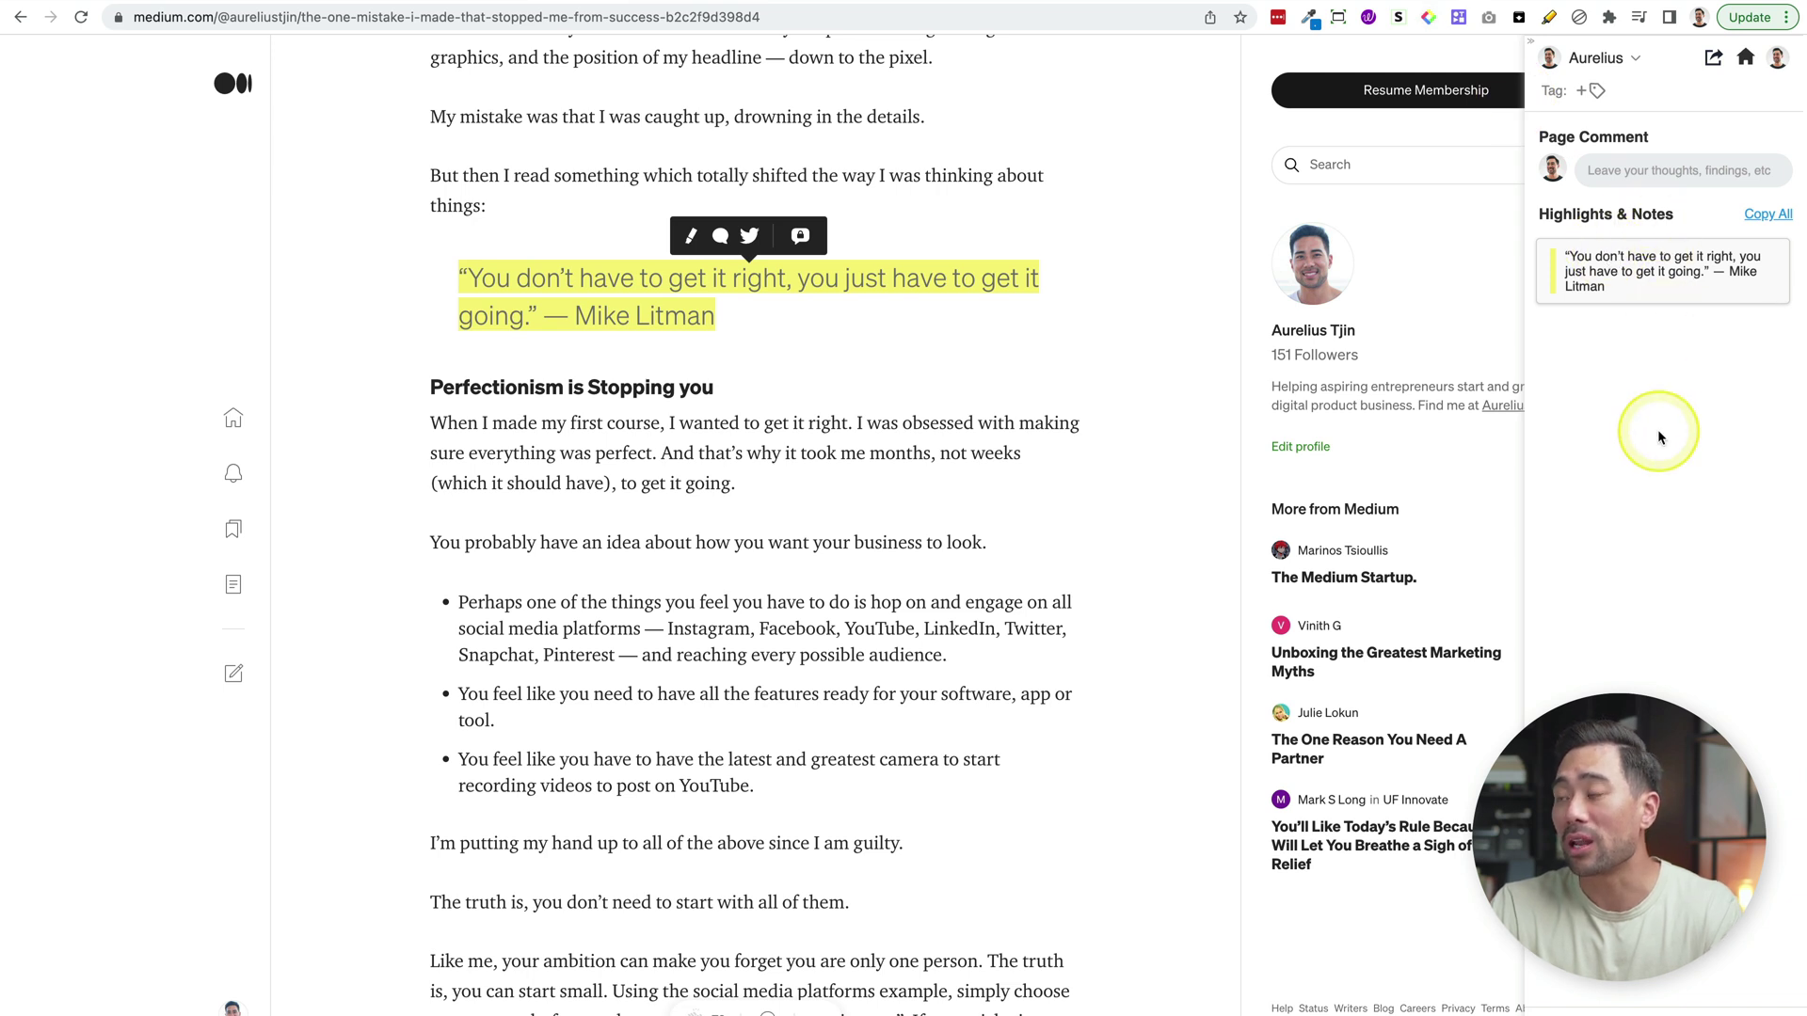
mouse_move(1344, 552)
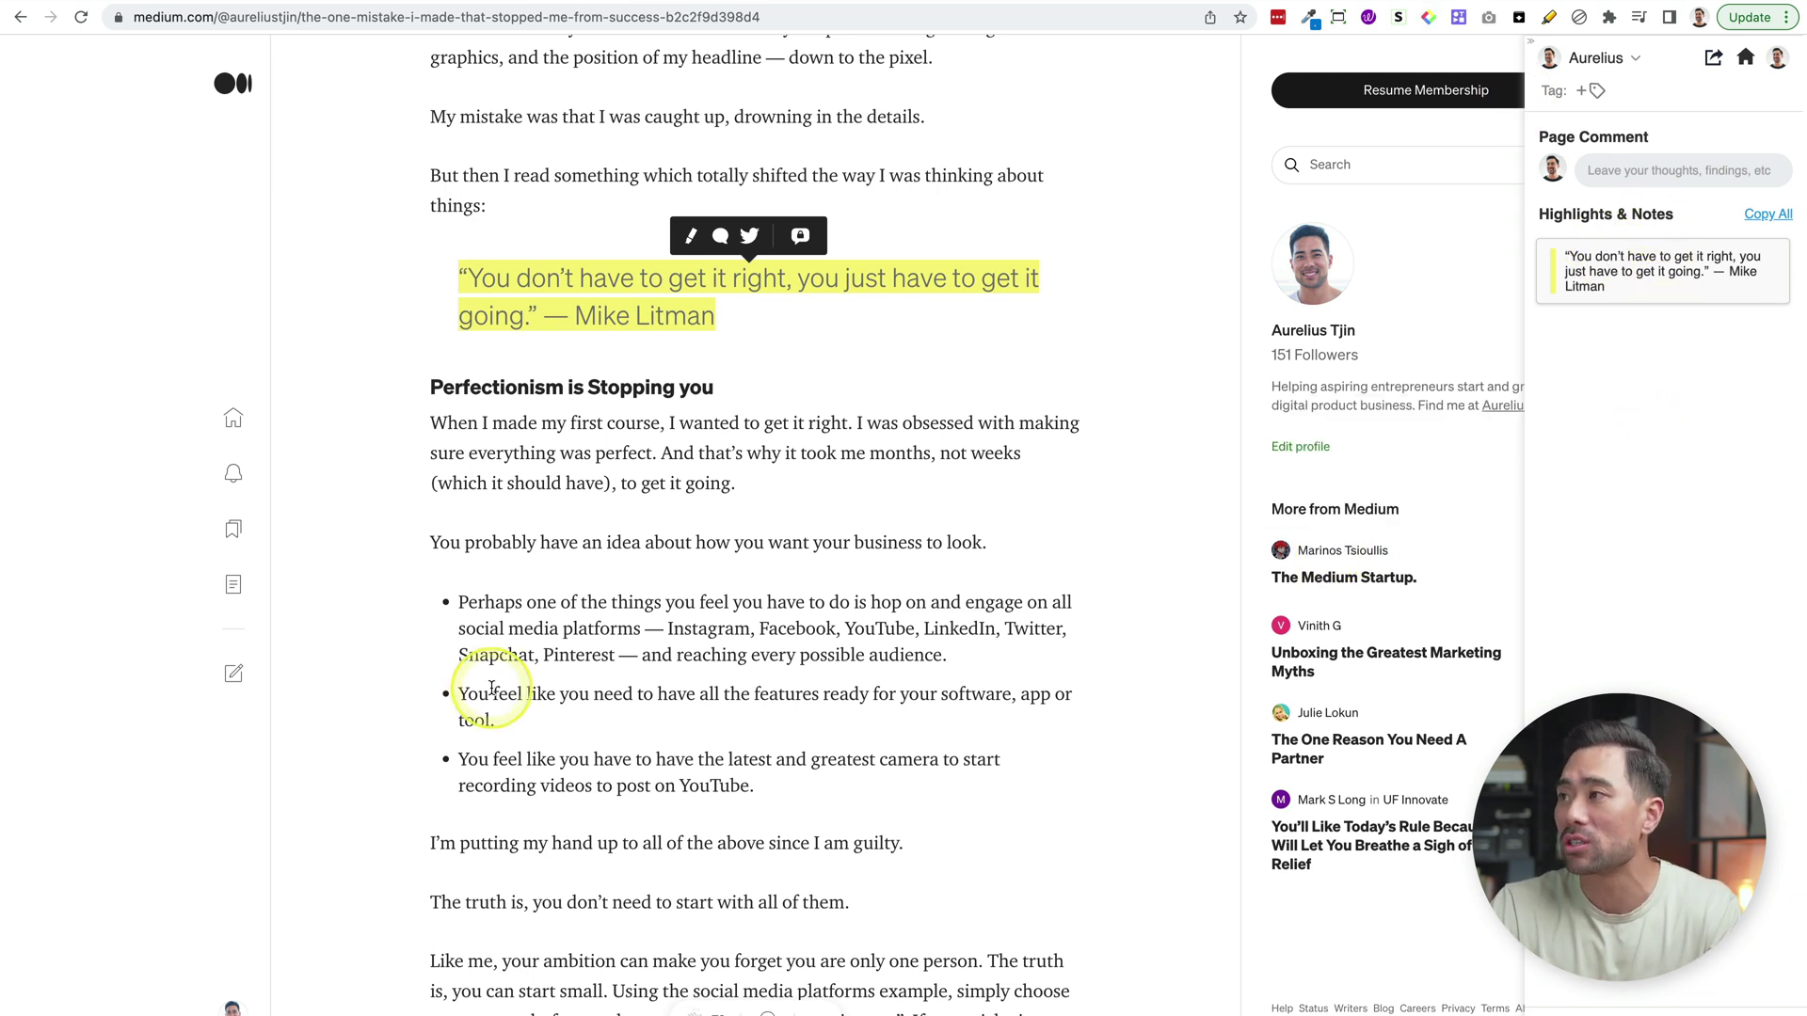
drag(1002, 670, 457, 597)
click(483, 545)
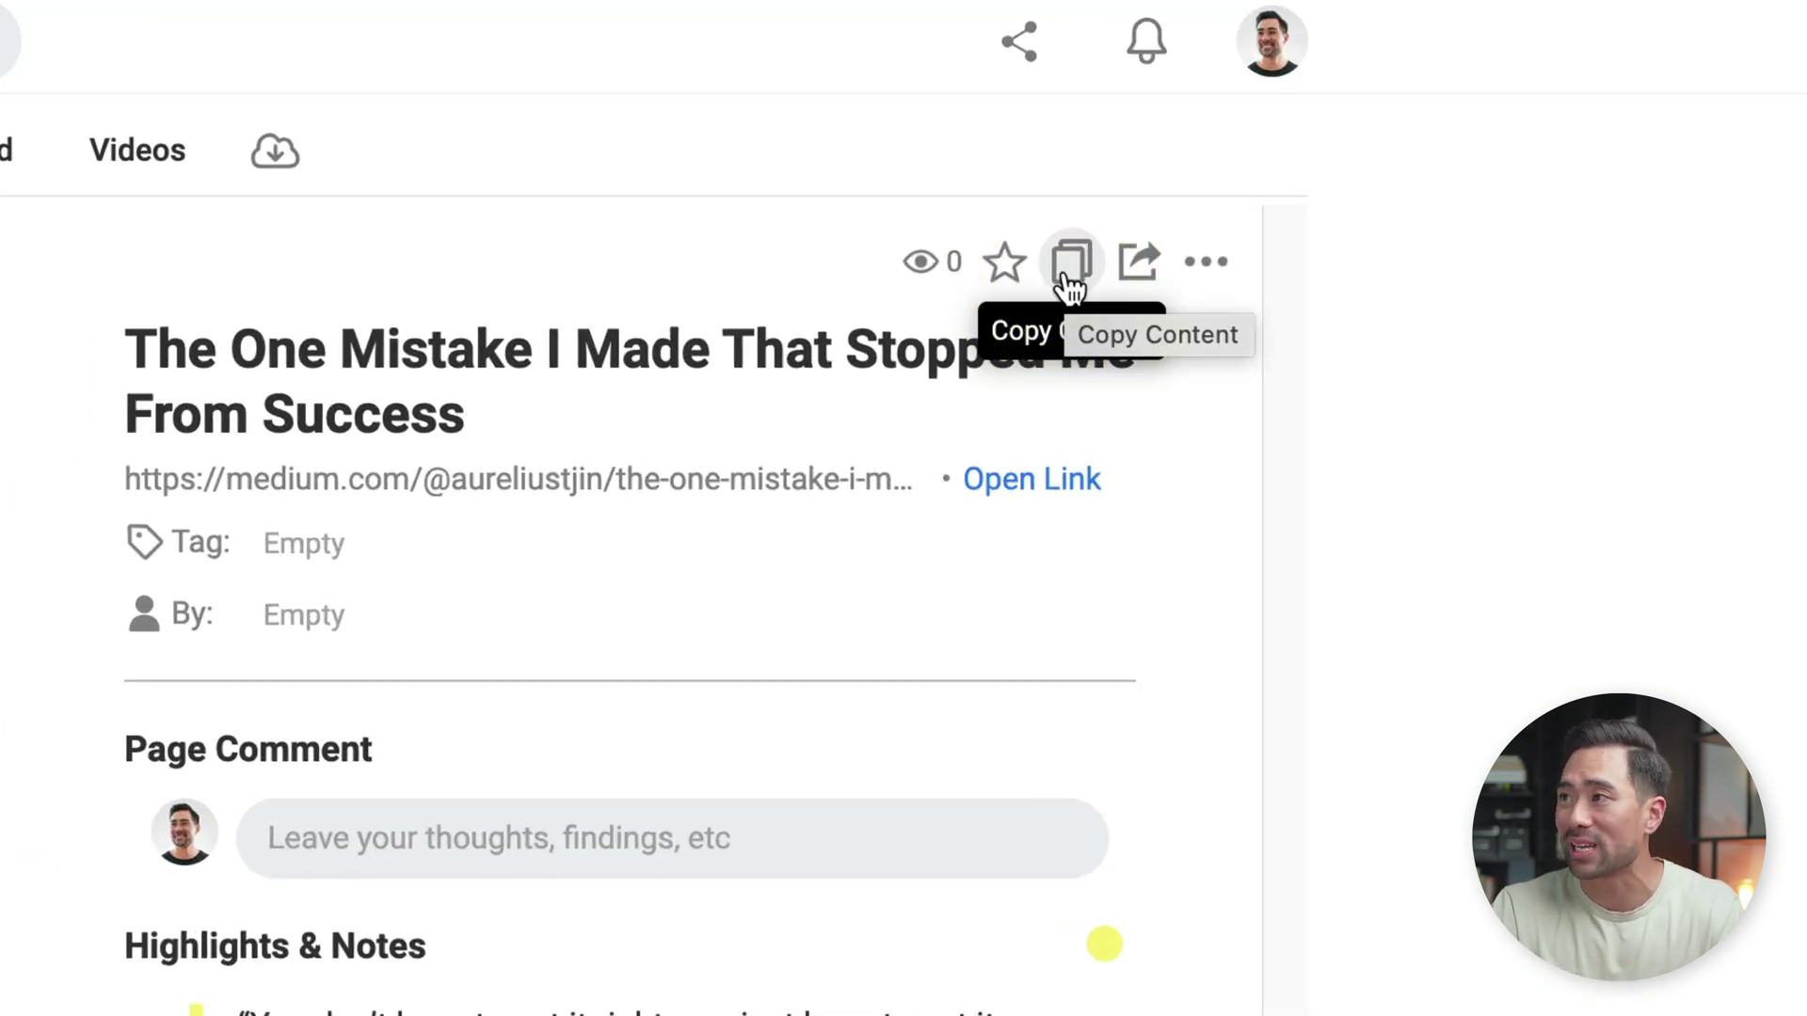
Copy the article content from Glasp and paste it into a new Notion page titled Notes
click(1070, 283)
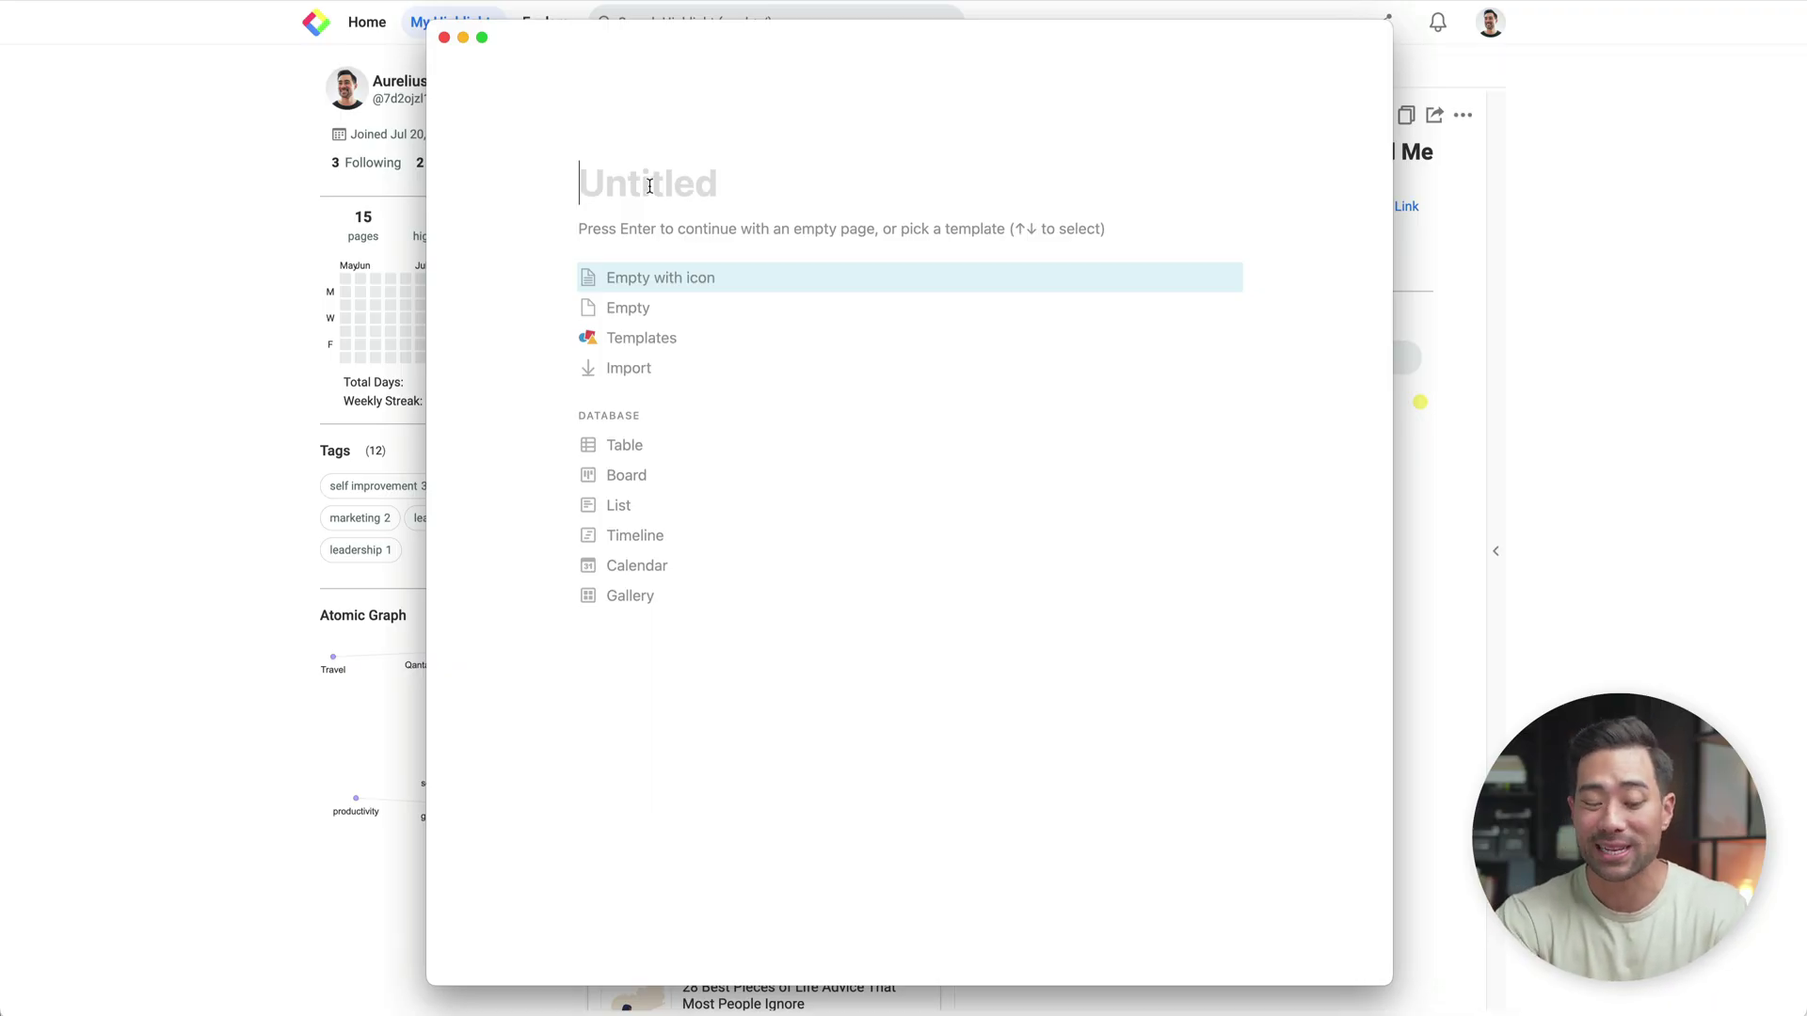
click(650, 185)
text(Notes)
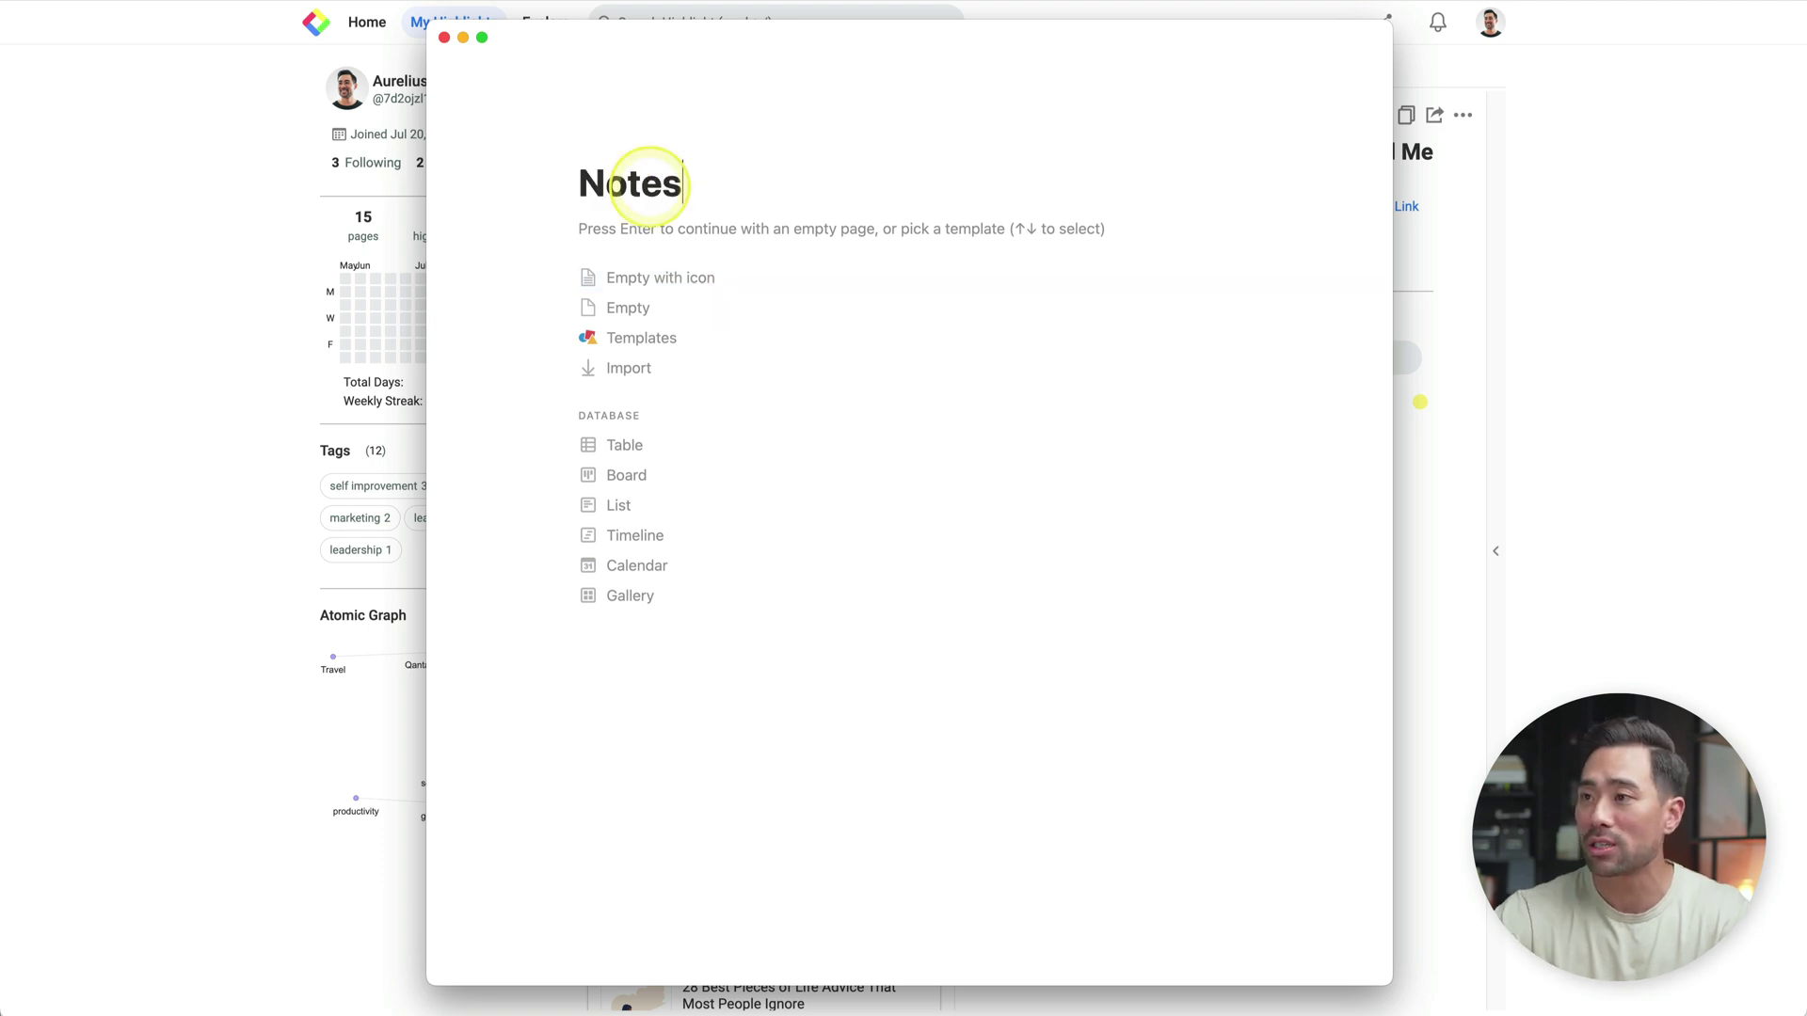
key(Return)
key(super+v)
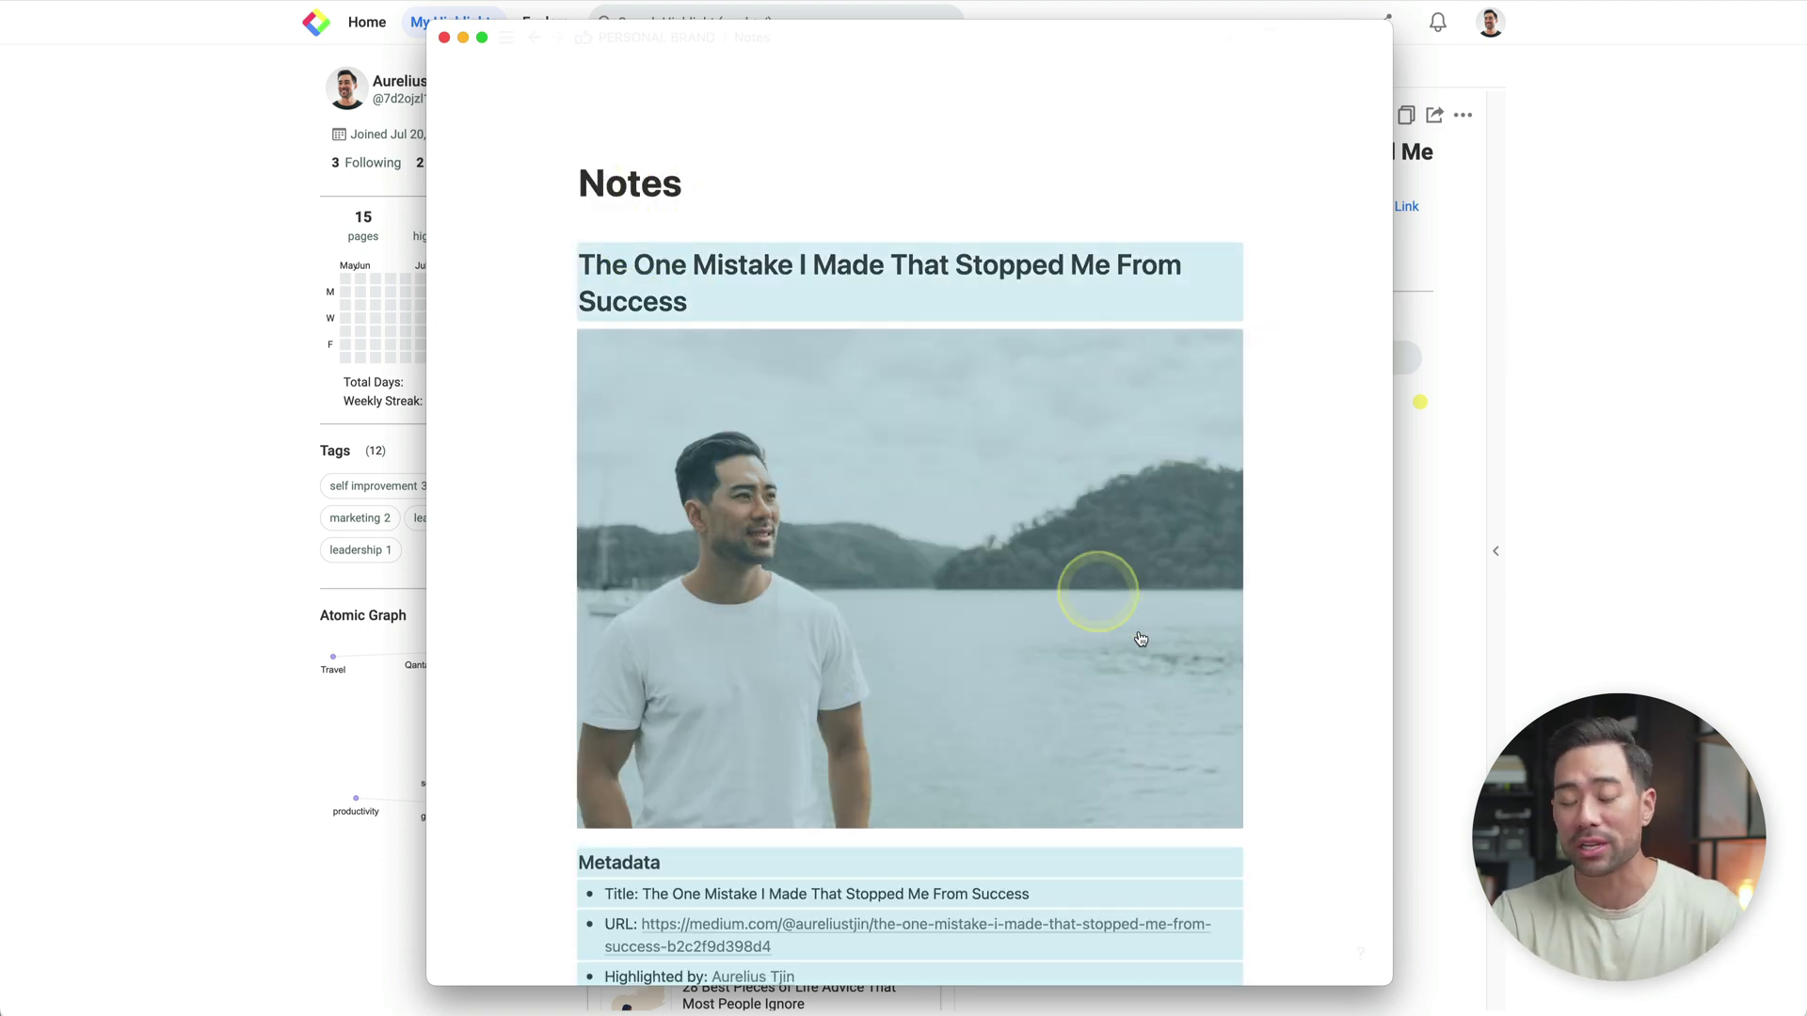
Review the pasted heading, photo, metadata and highlights, then close the Notes window
scroll(1133, 734, down, 5)
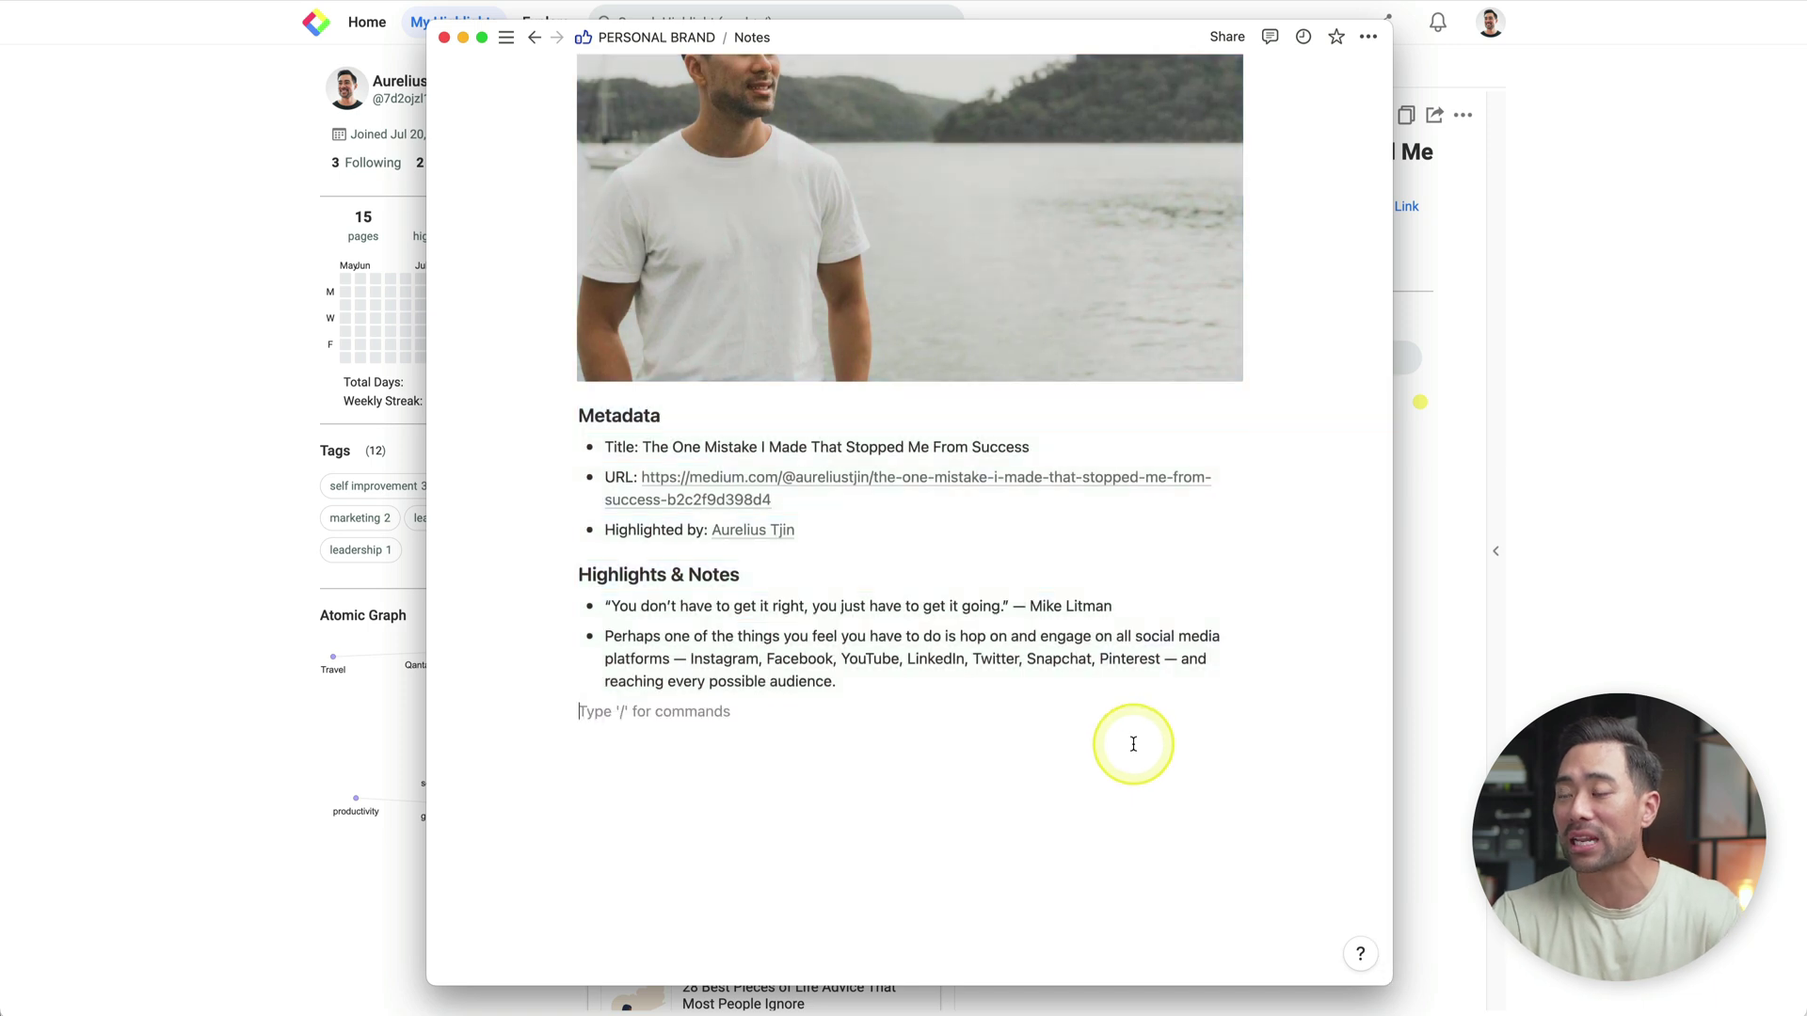
scroll(774, 317, up, 5)
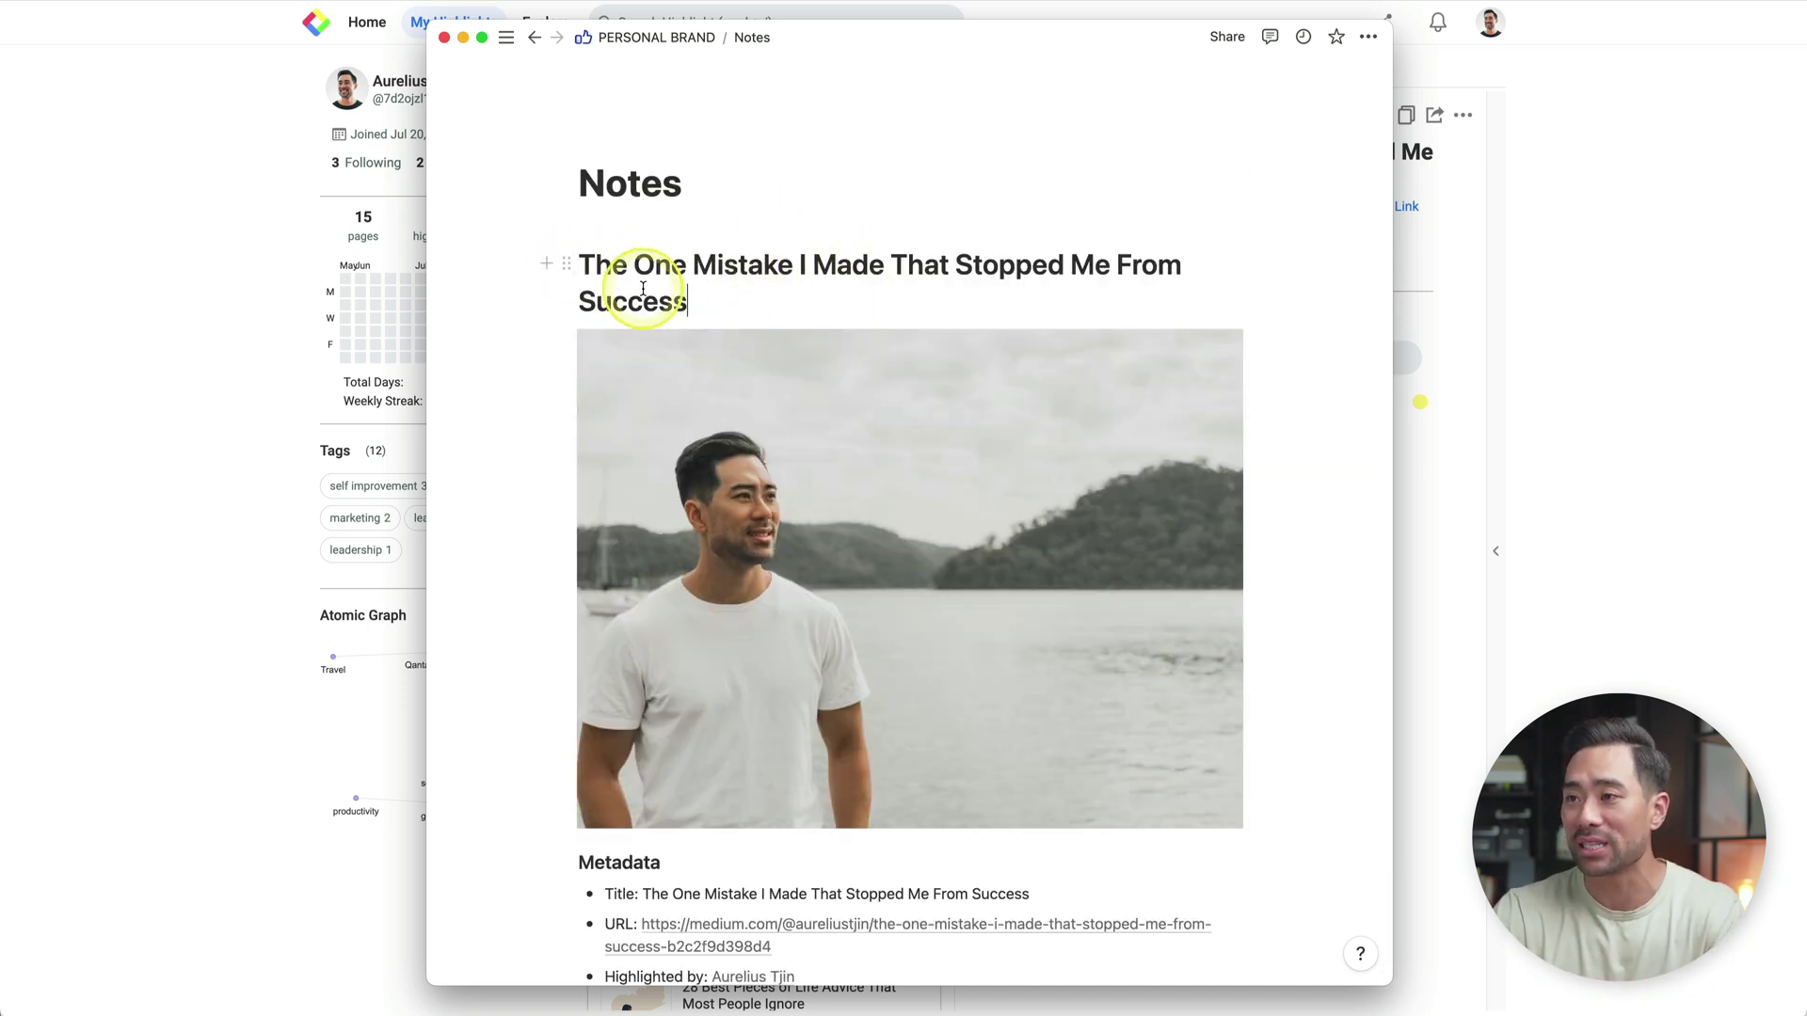
scroll(643, 289, down, 4)
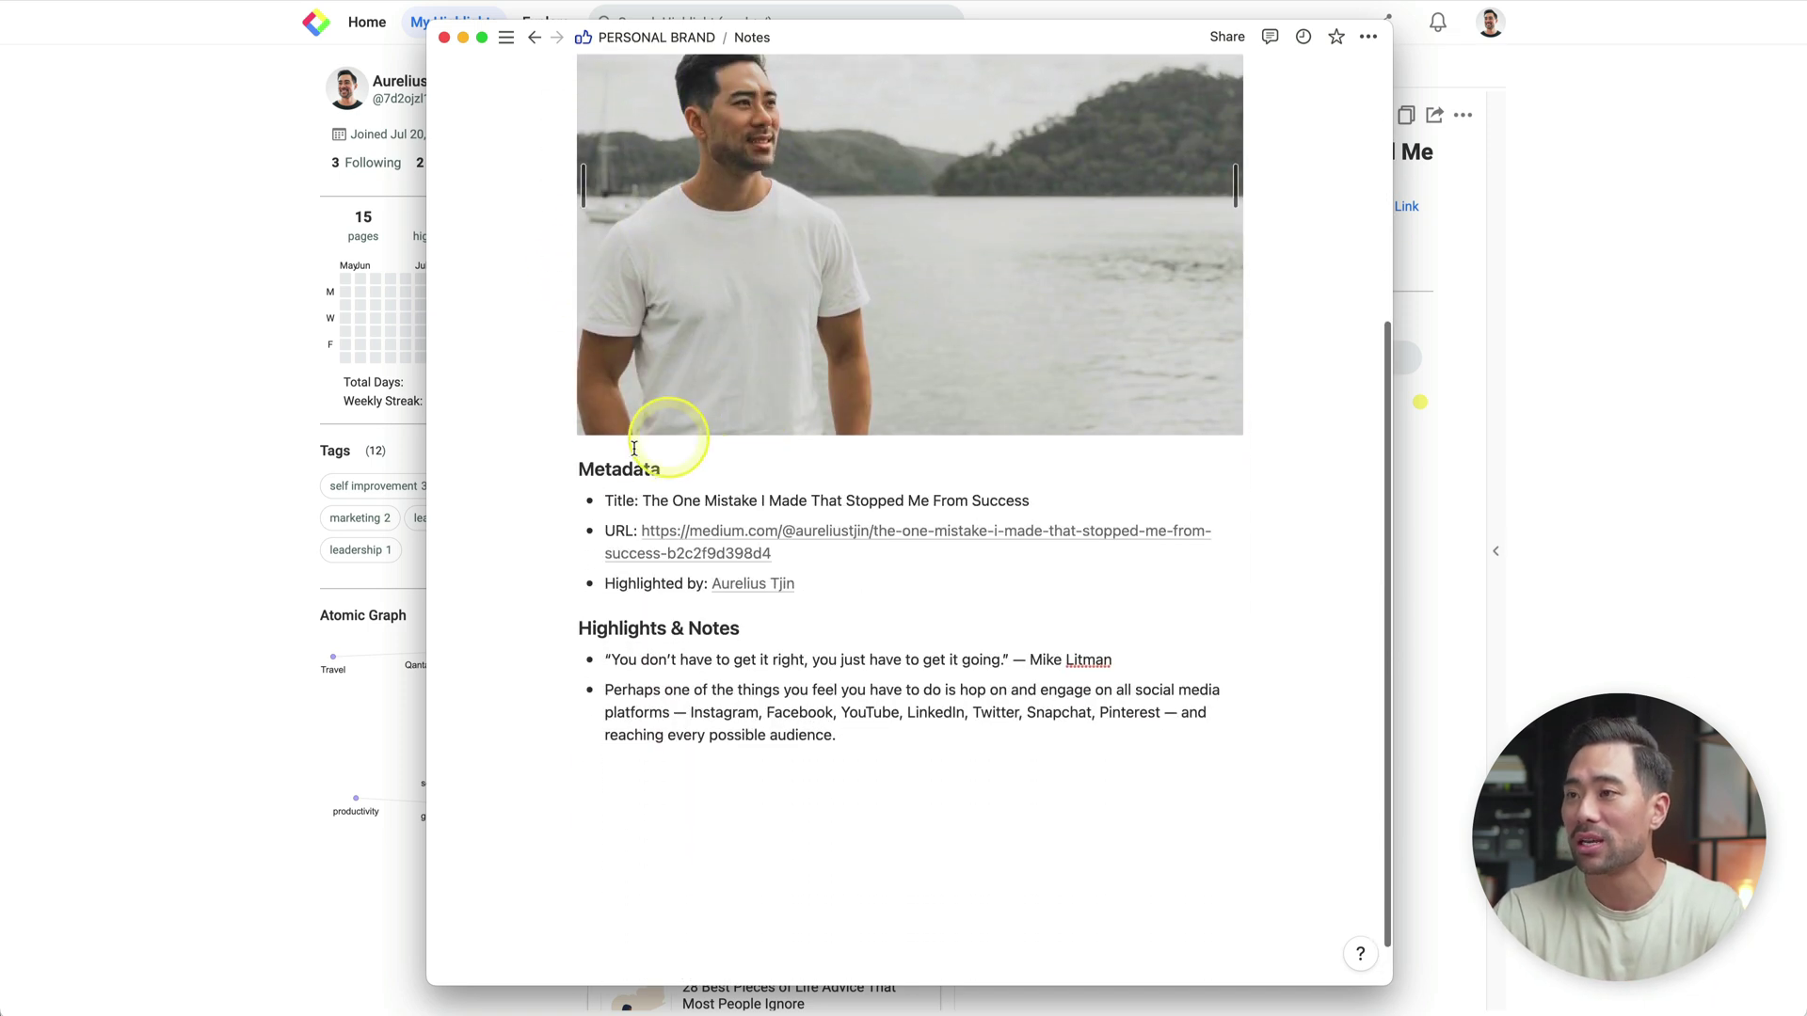
scroll(677, 499, down, 1)
drag(904, 679, 590, 574)
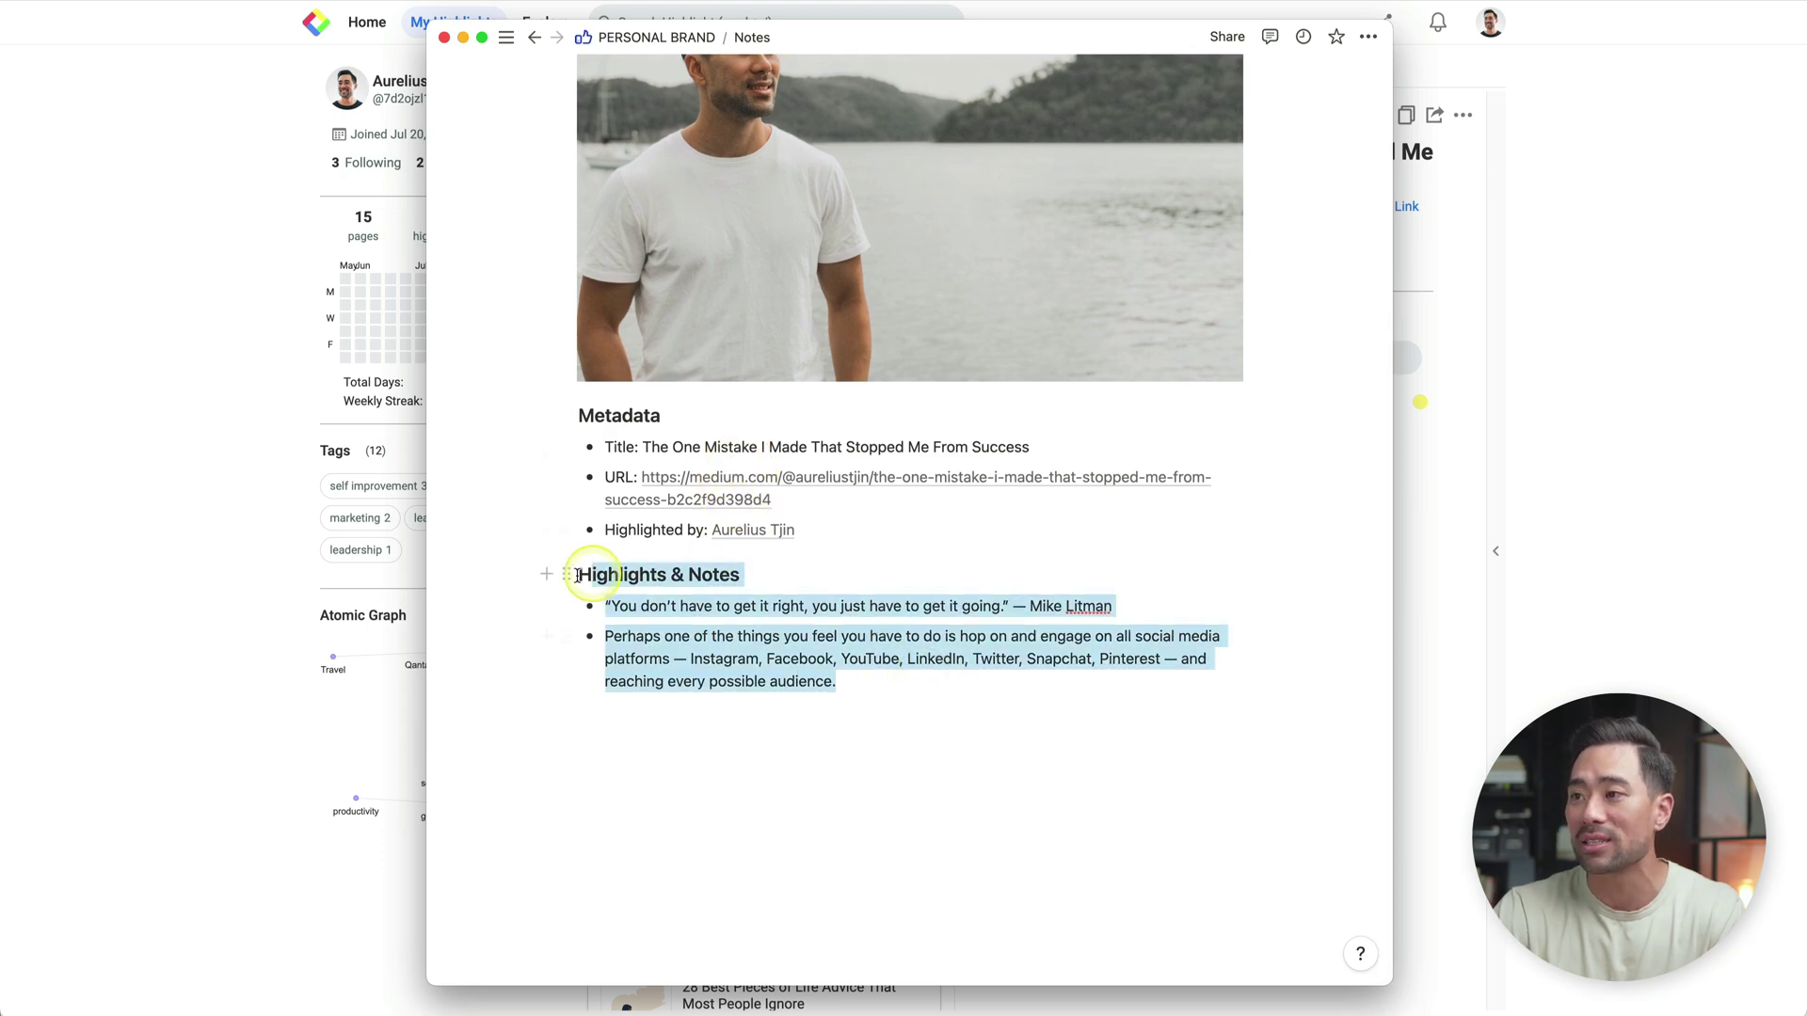
click(169, 742)
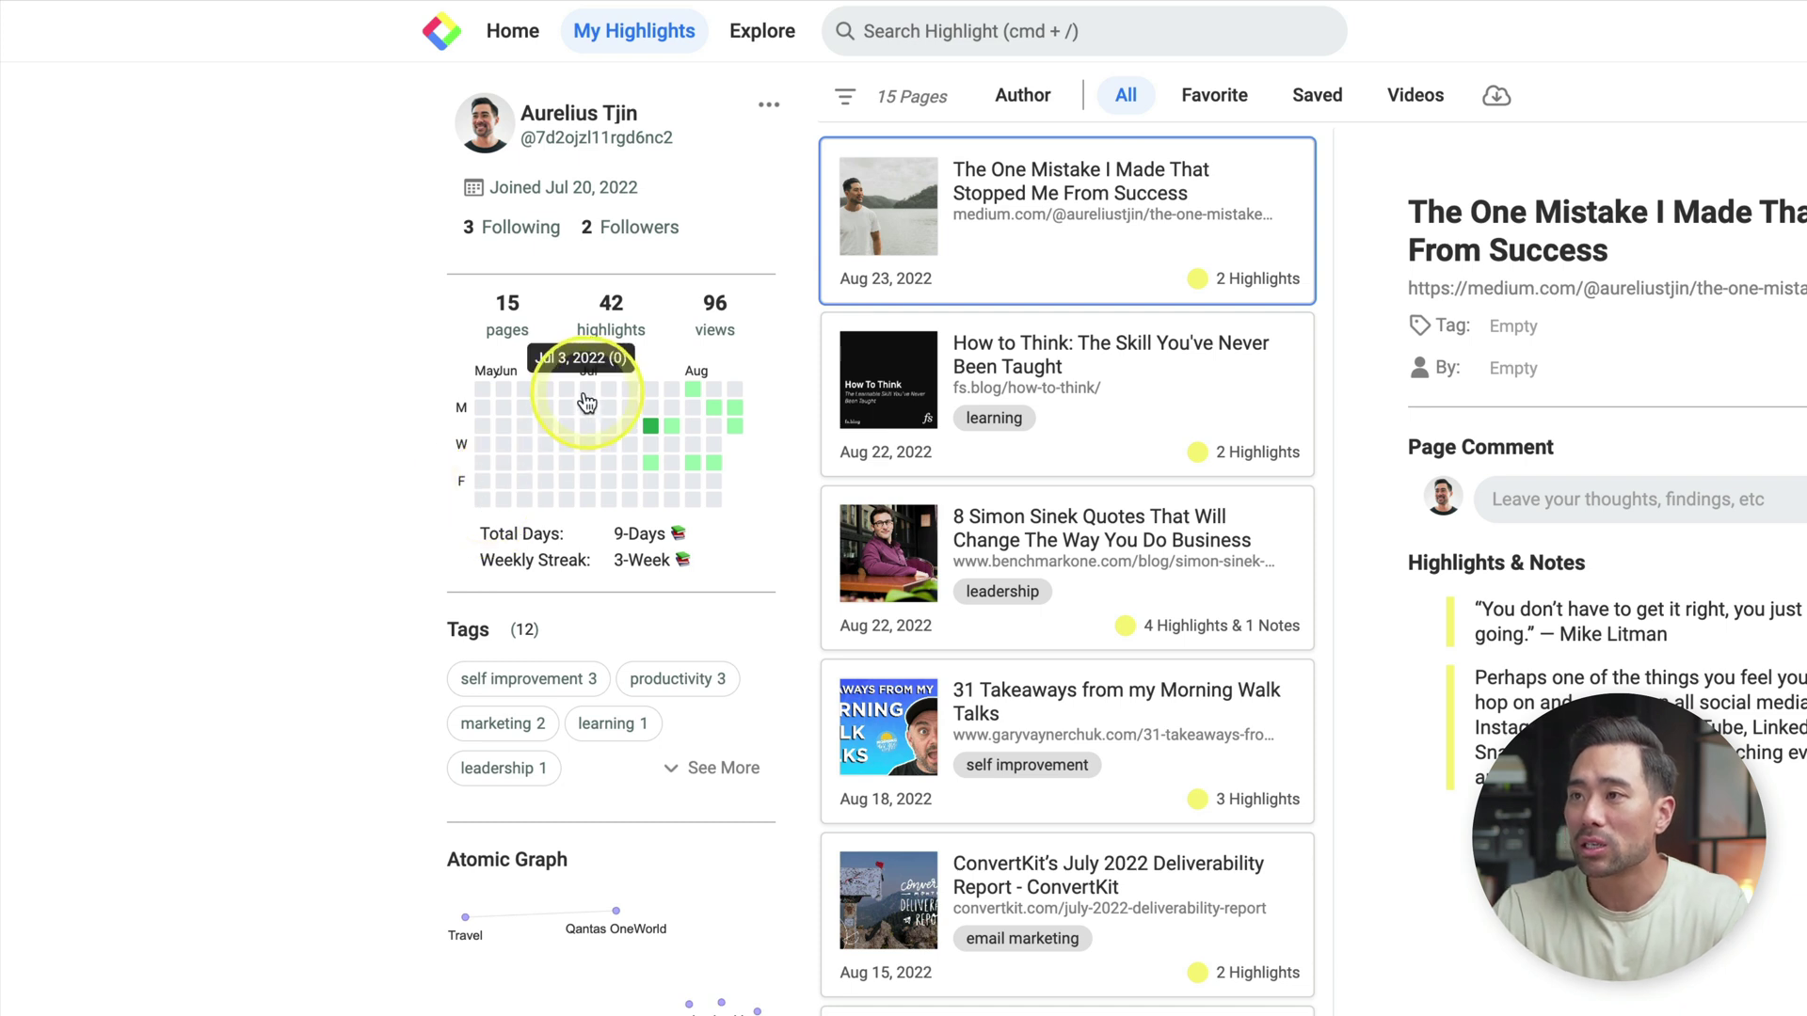
Filter My Highlights down to the three pages tagged productivity
scroll(527, 602, down, 3)
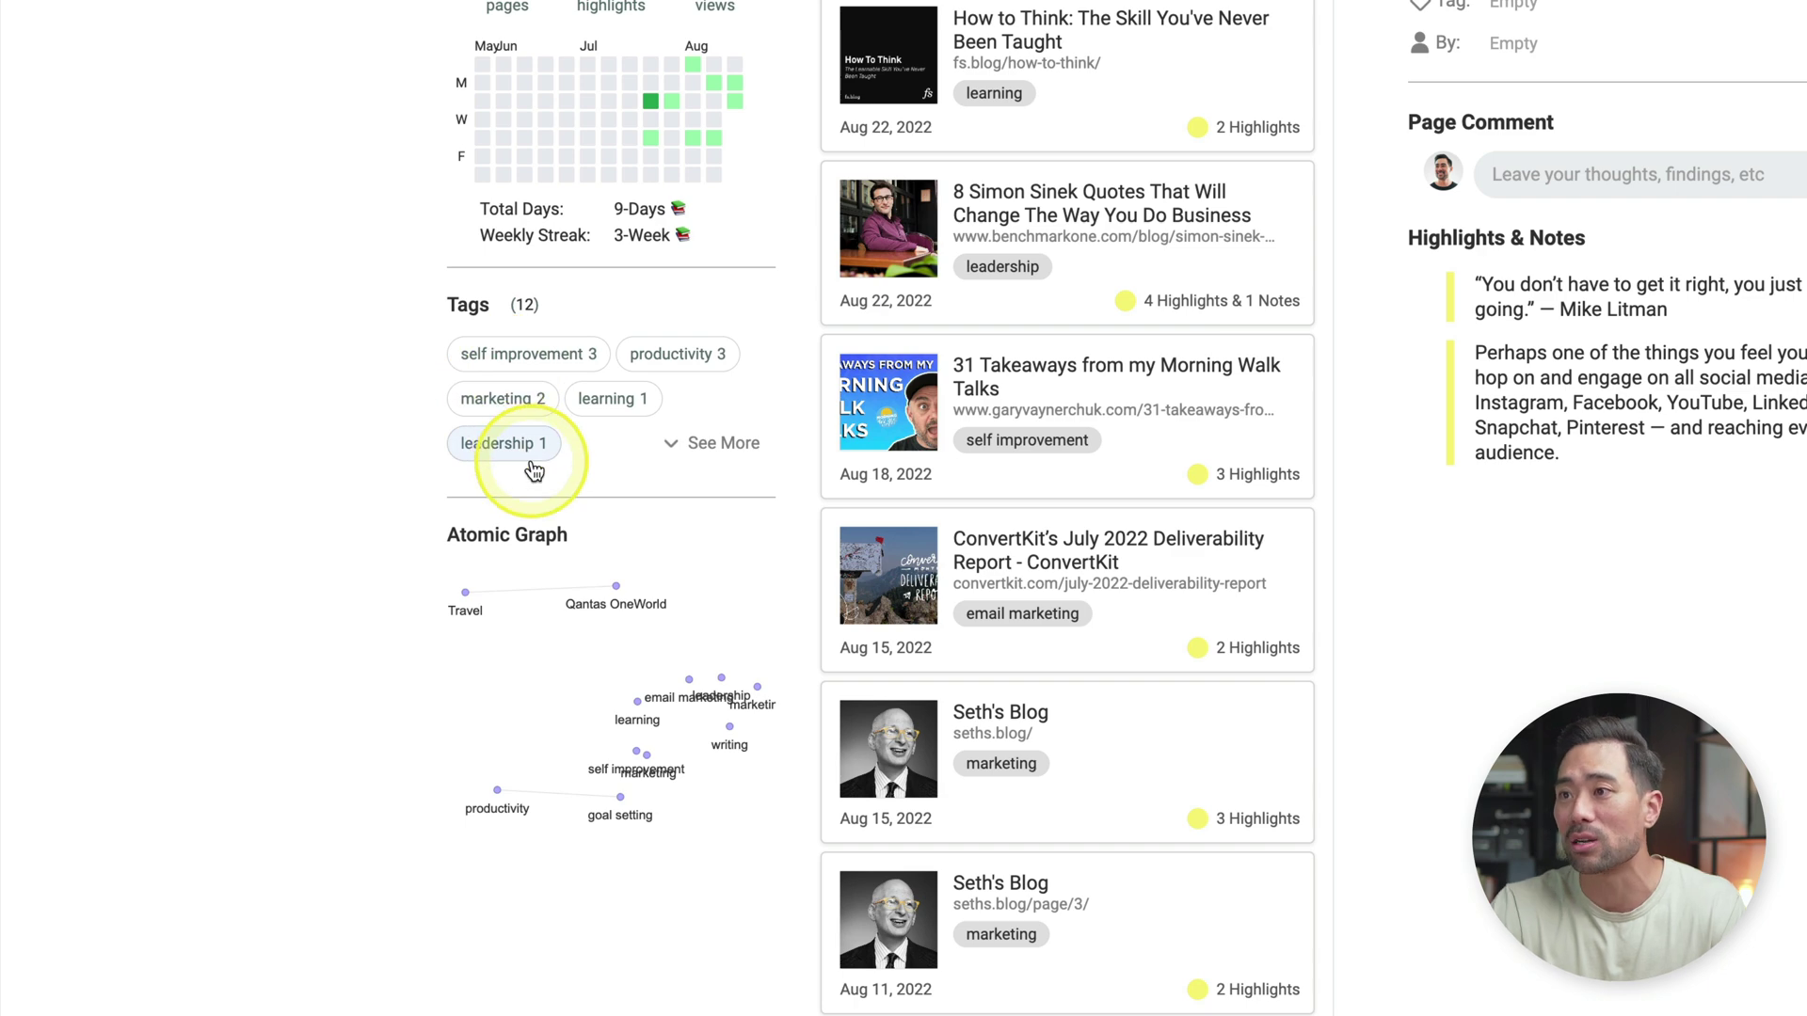
click(692, 361)
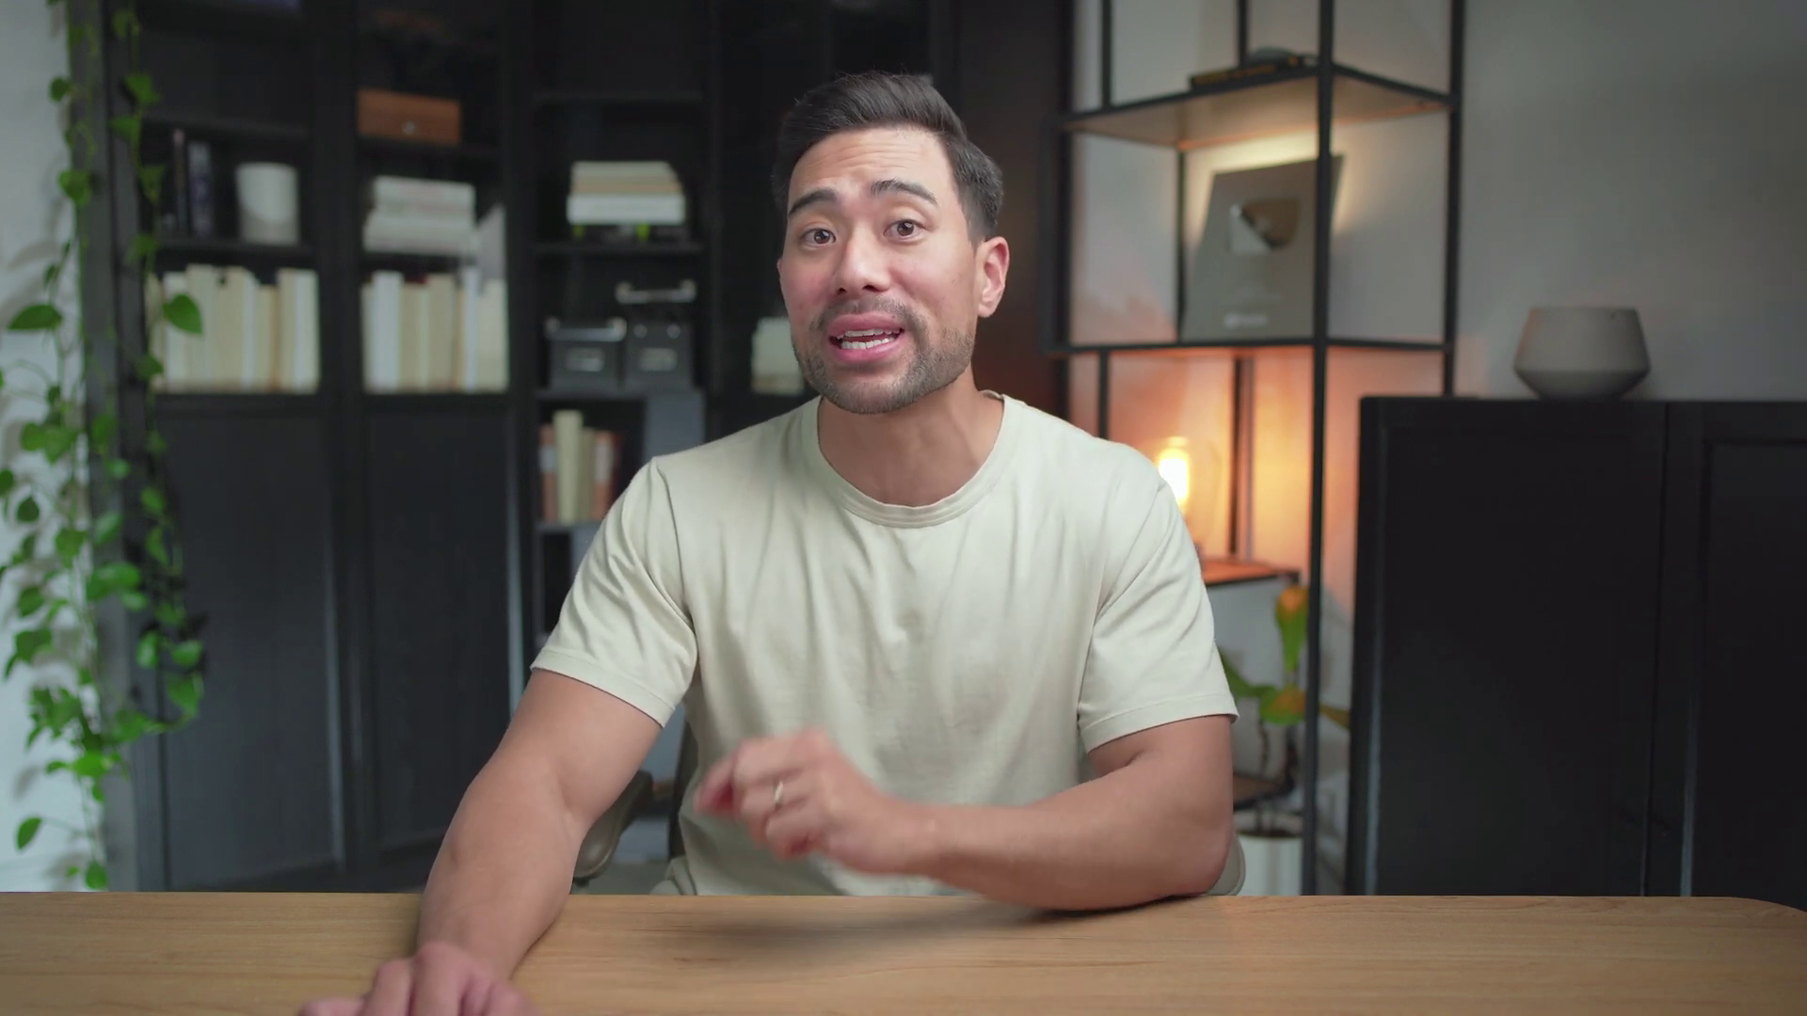
Browse the Glasp home feed
click(368, 31)
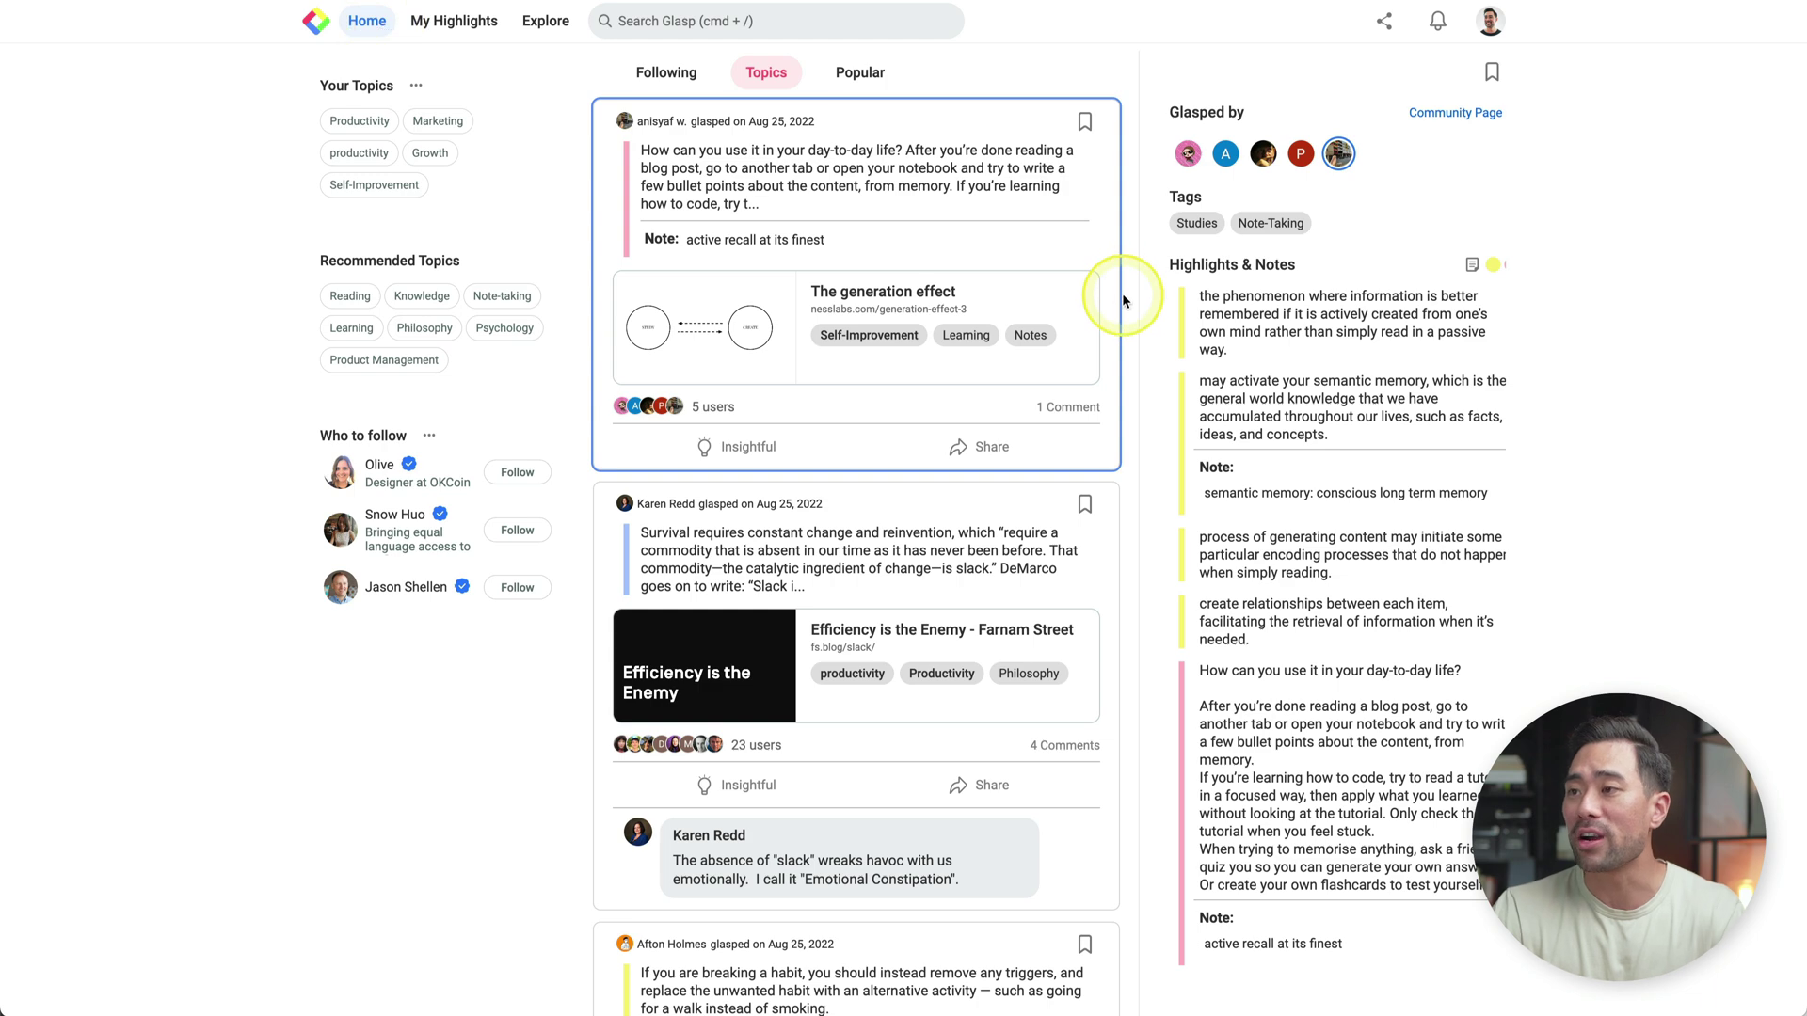
scroll(1122, 299, down, 8)
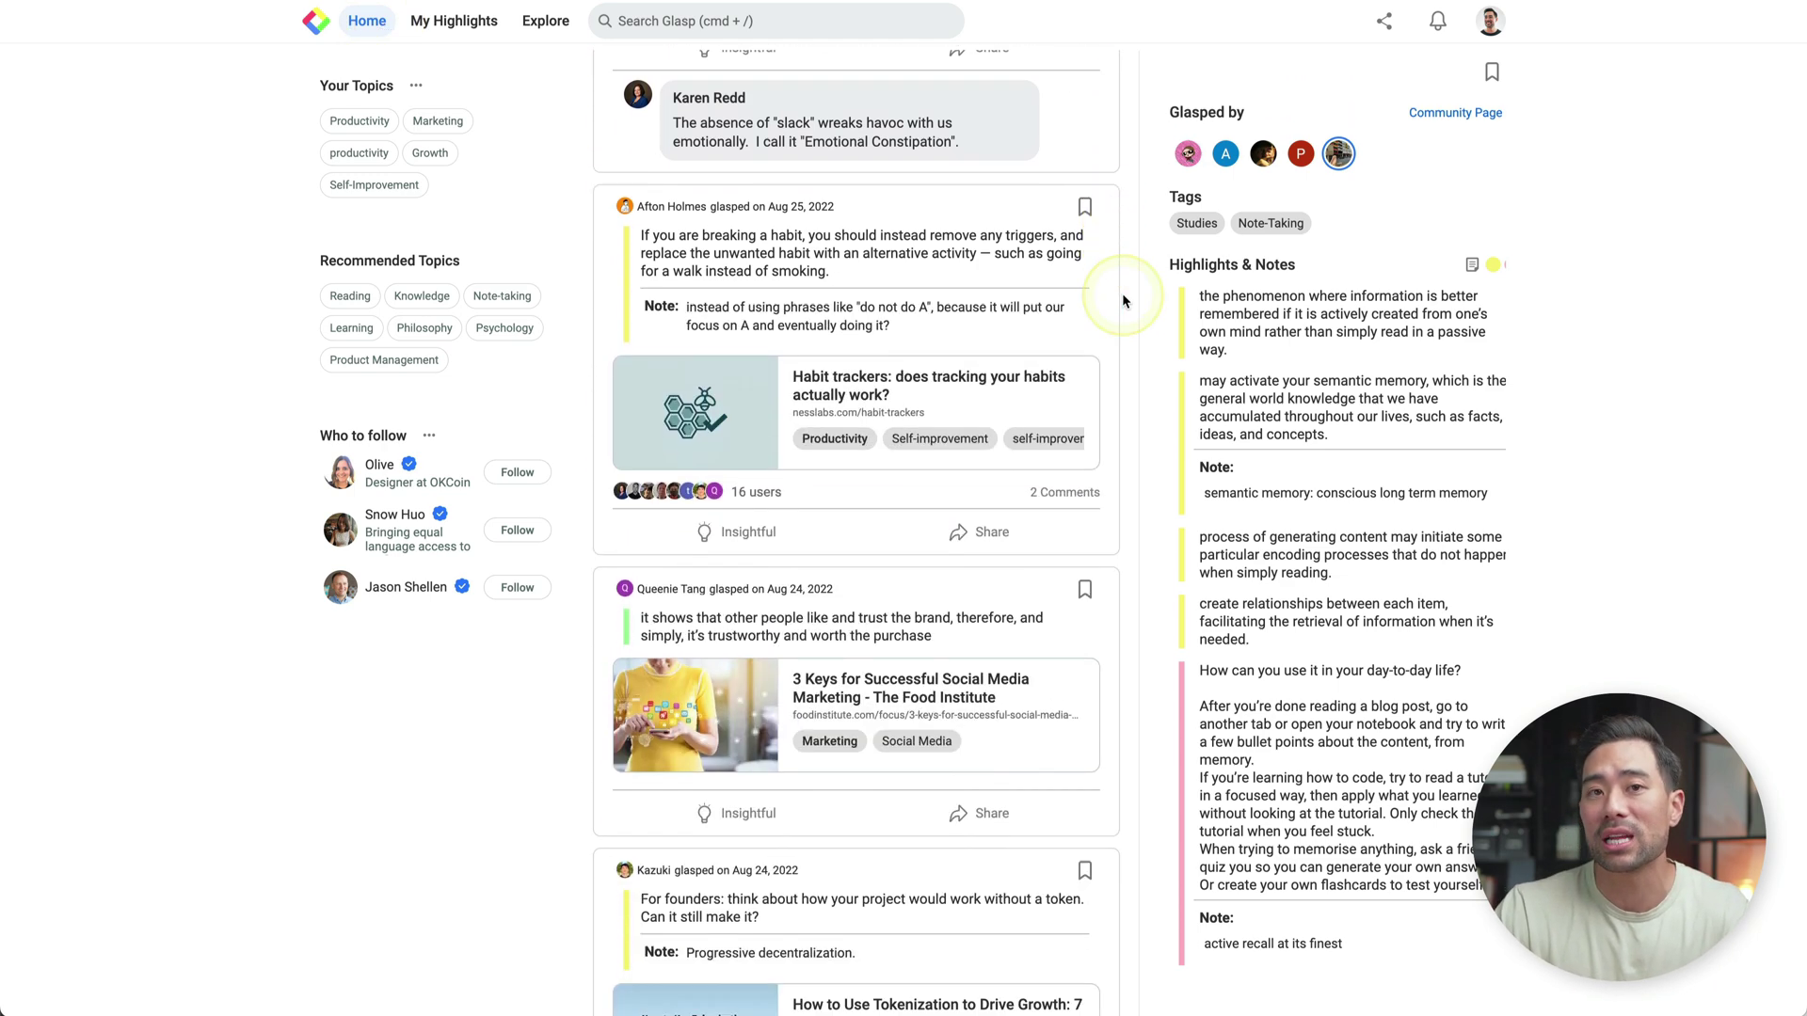
scroll(1121, 299, down, 3)
click(327, 151)
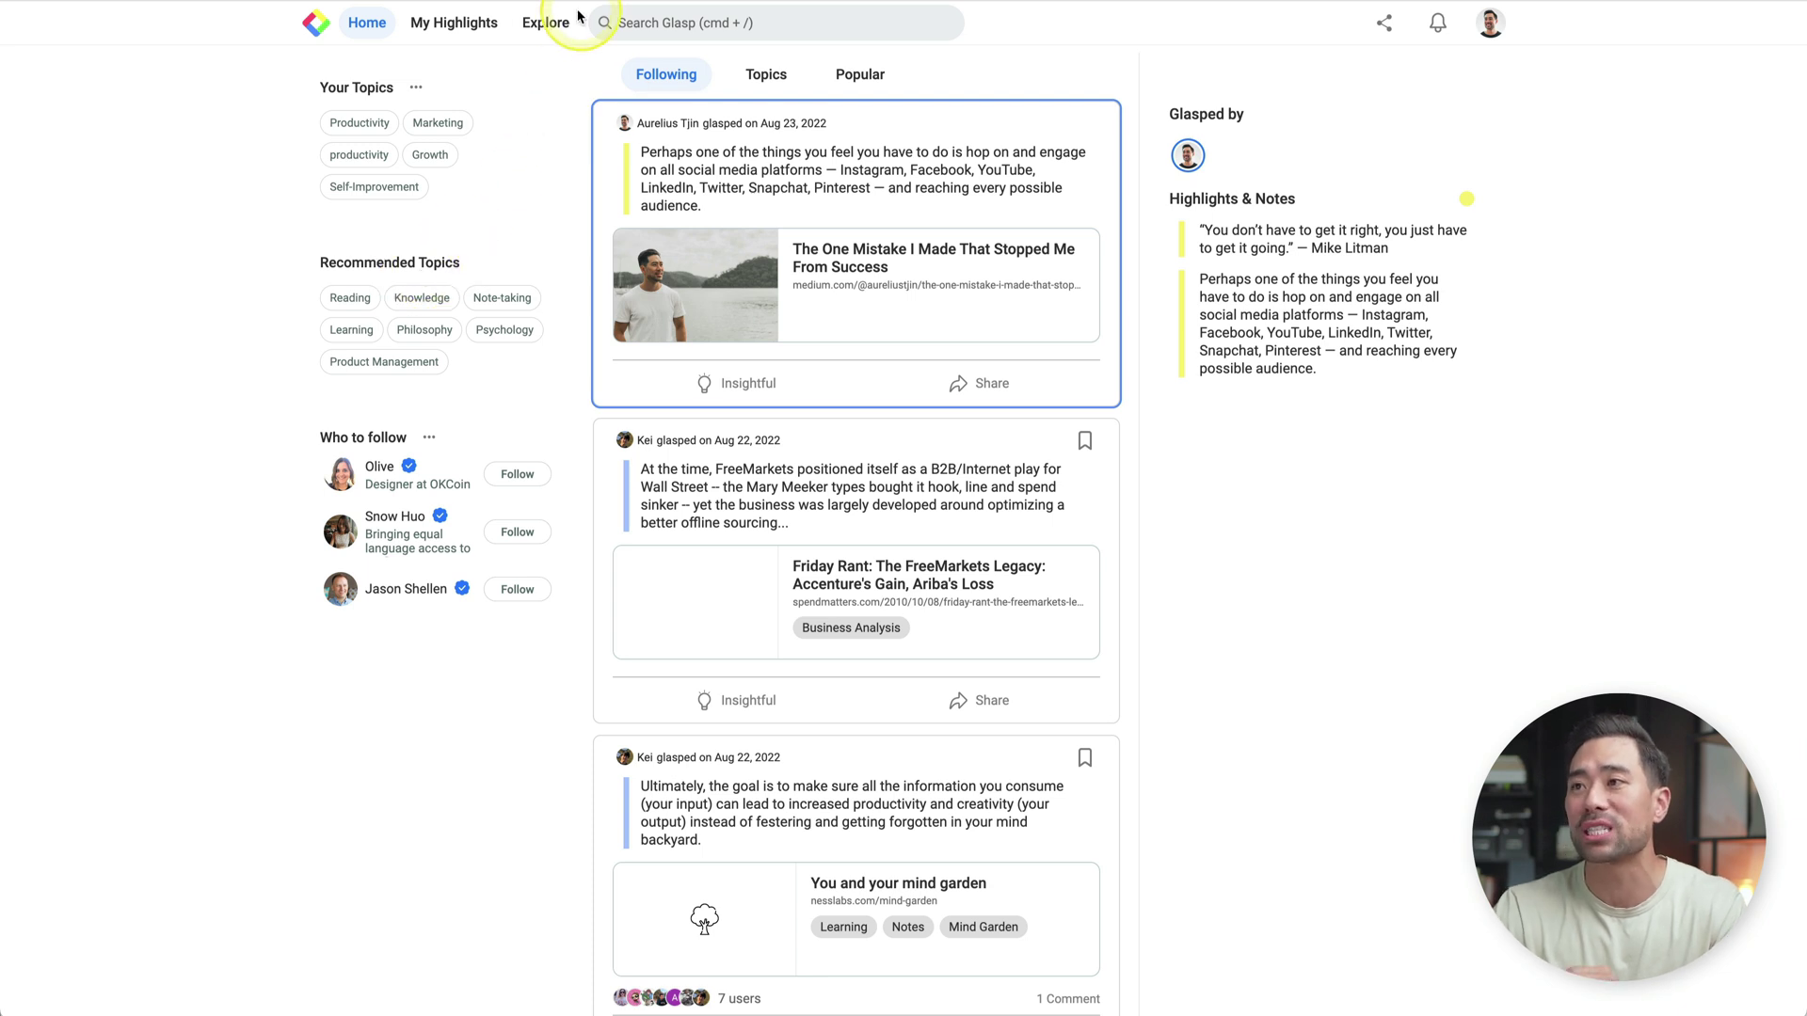
In Explore's Self-improvement tag, review How to Think's top highlights and open the fs.blog article
click(552, 30)
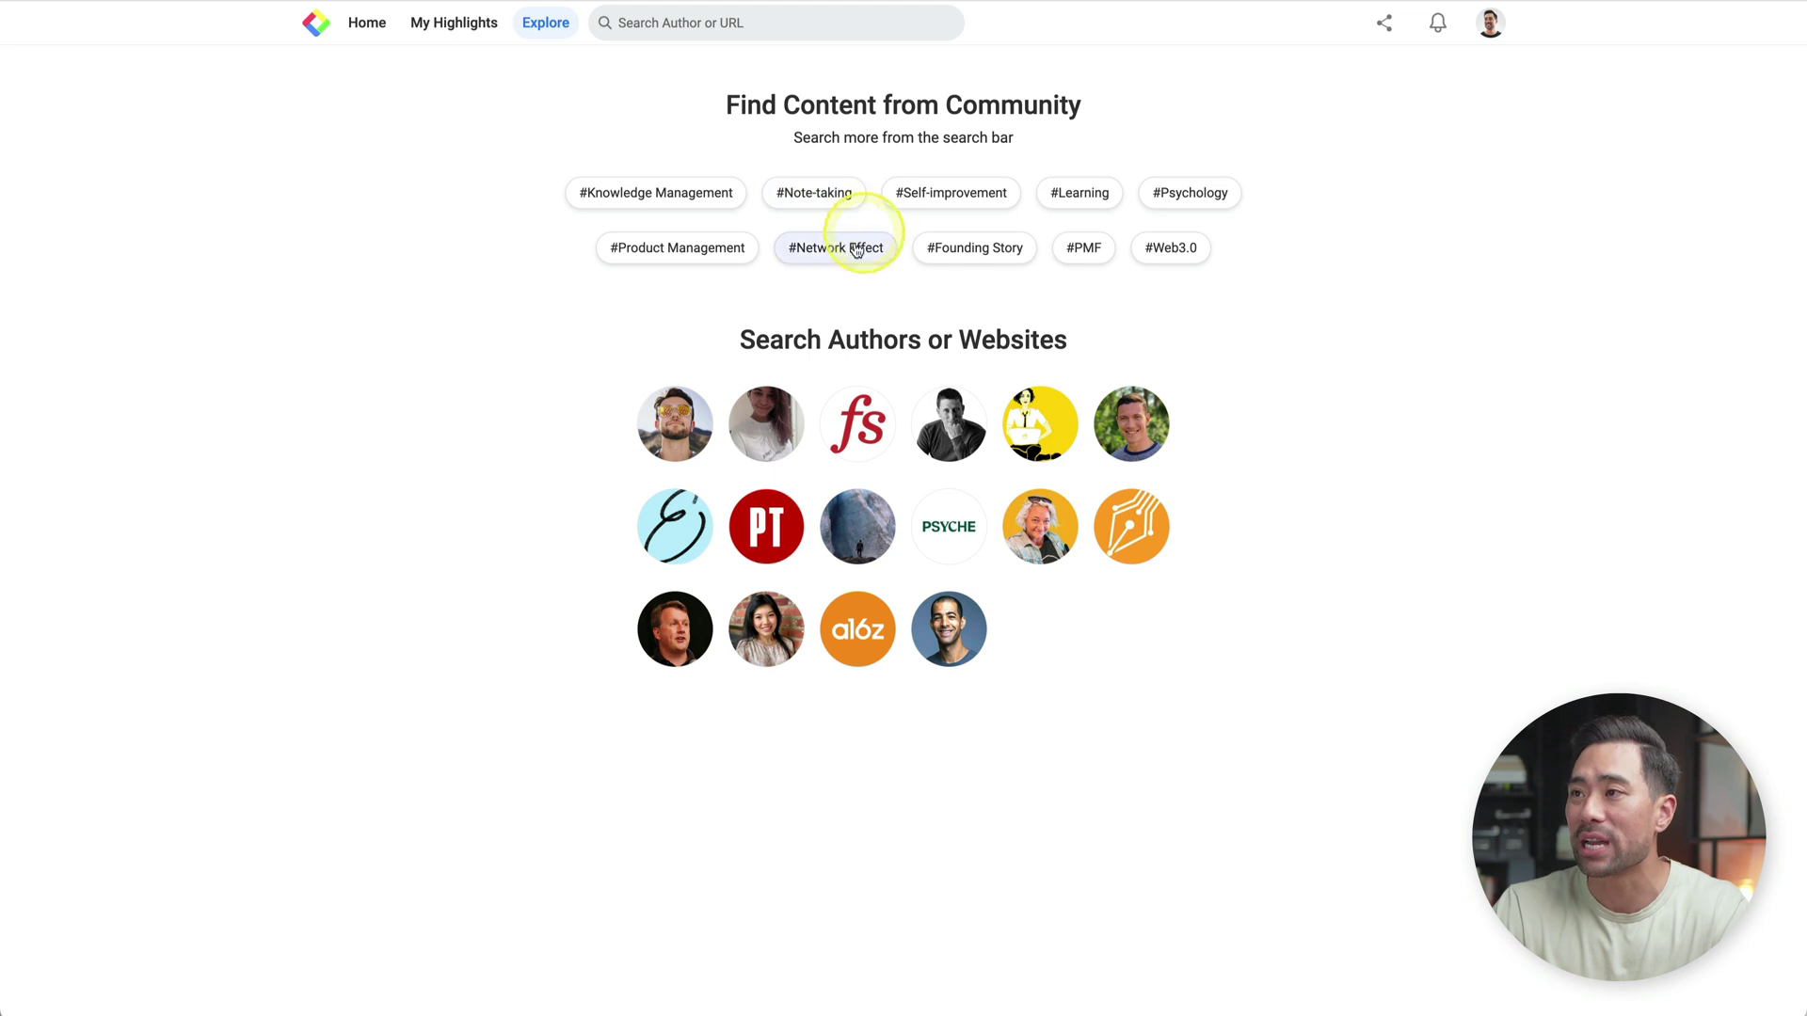
click(952, 198)
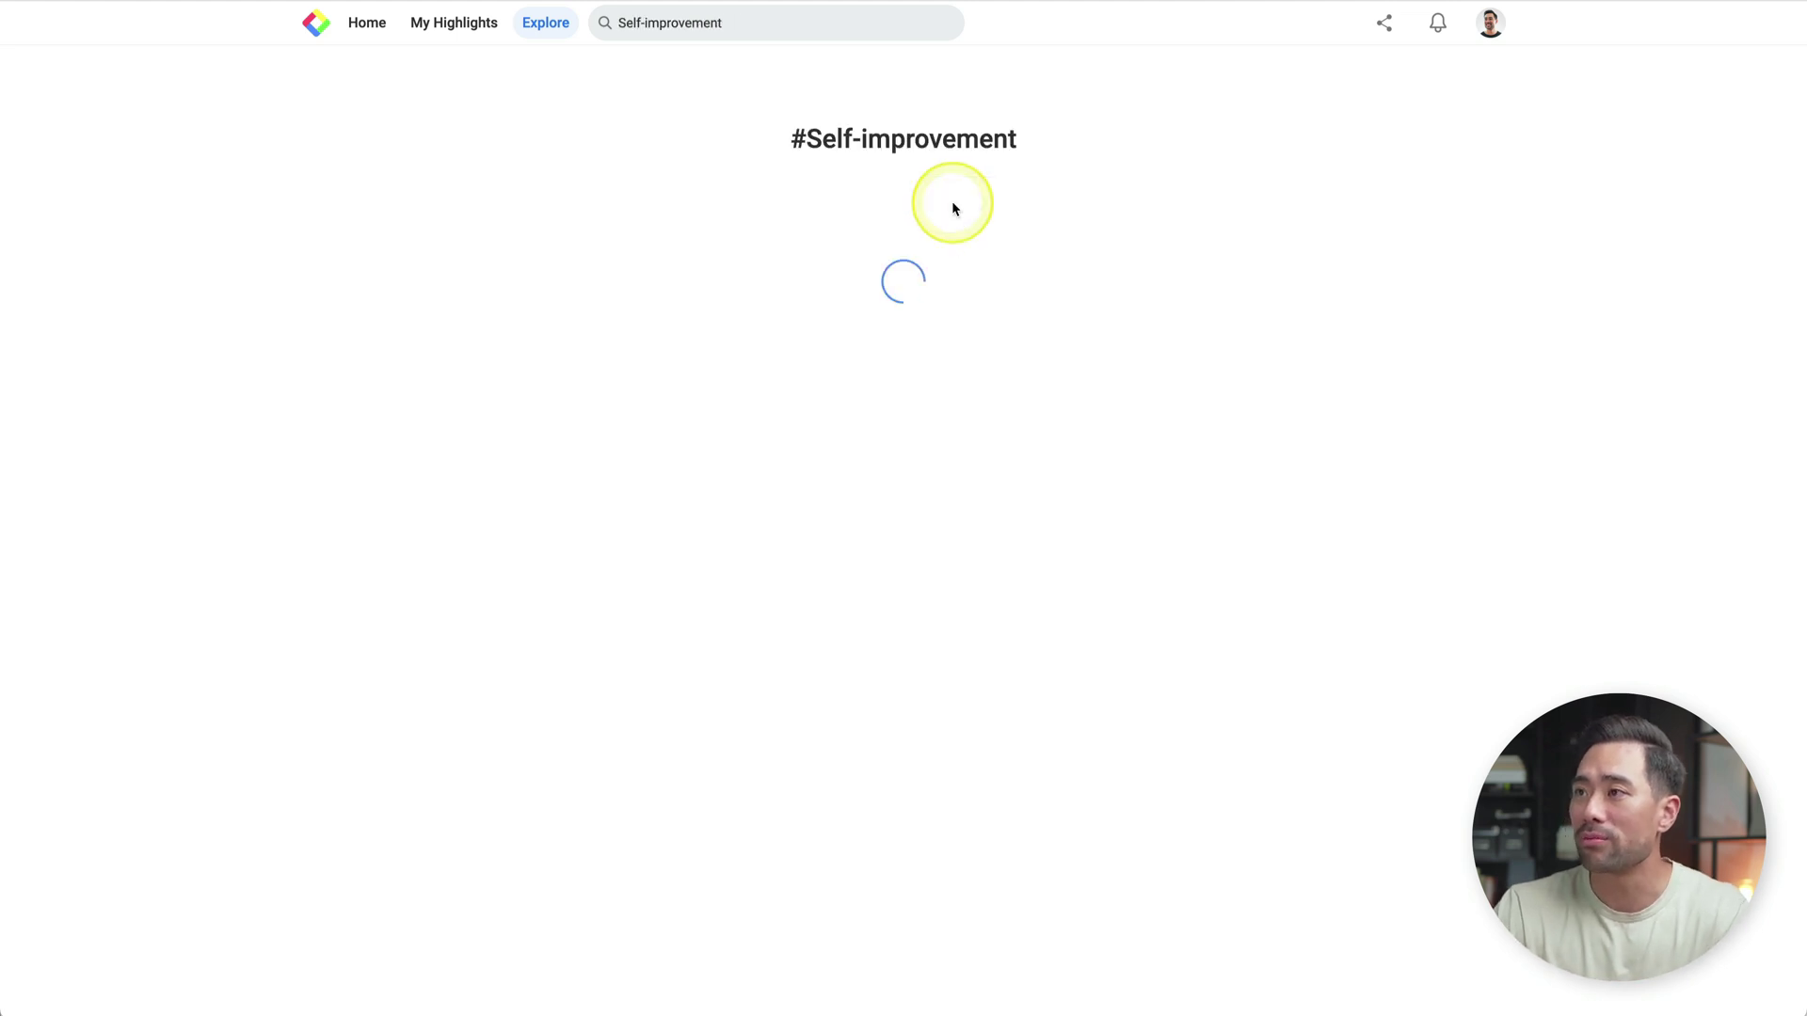
click(524, 499)
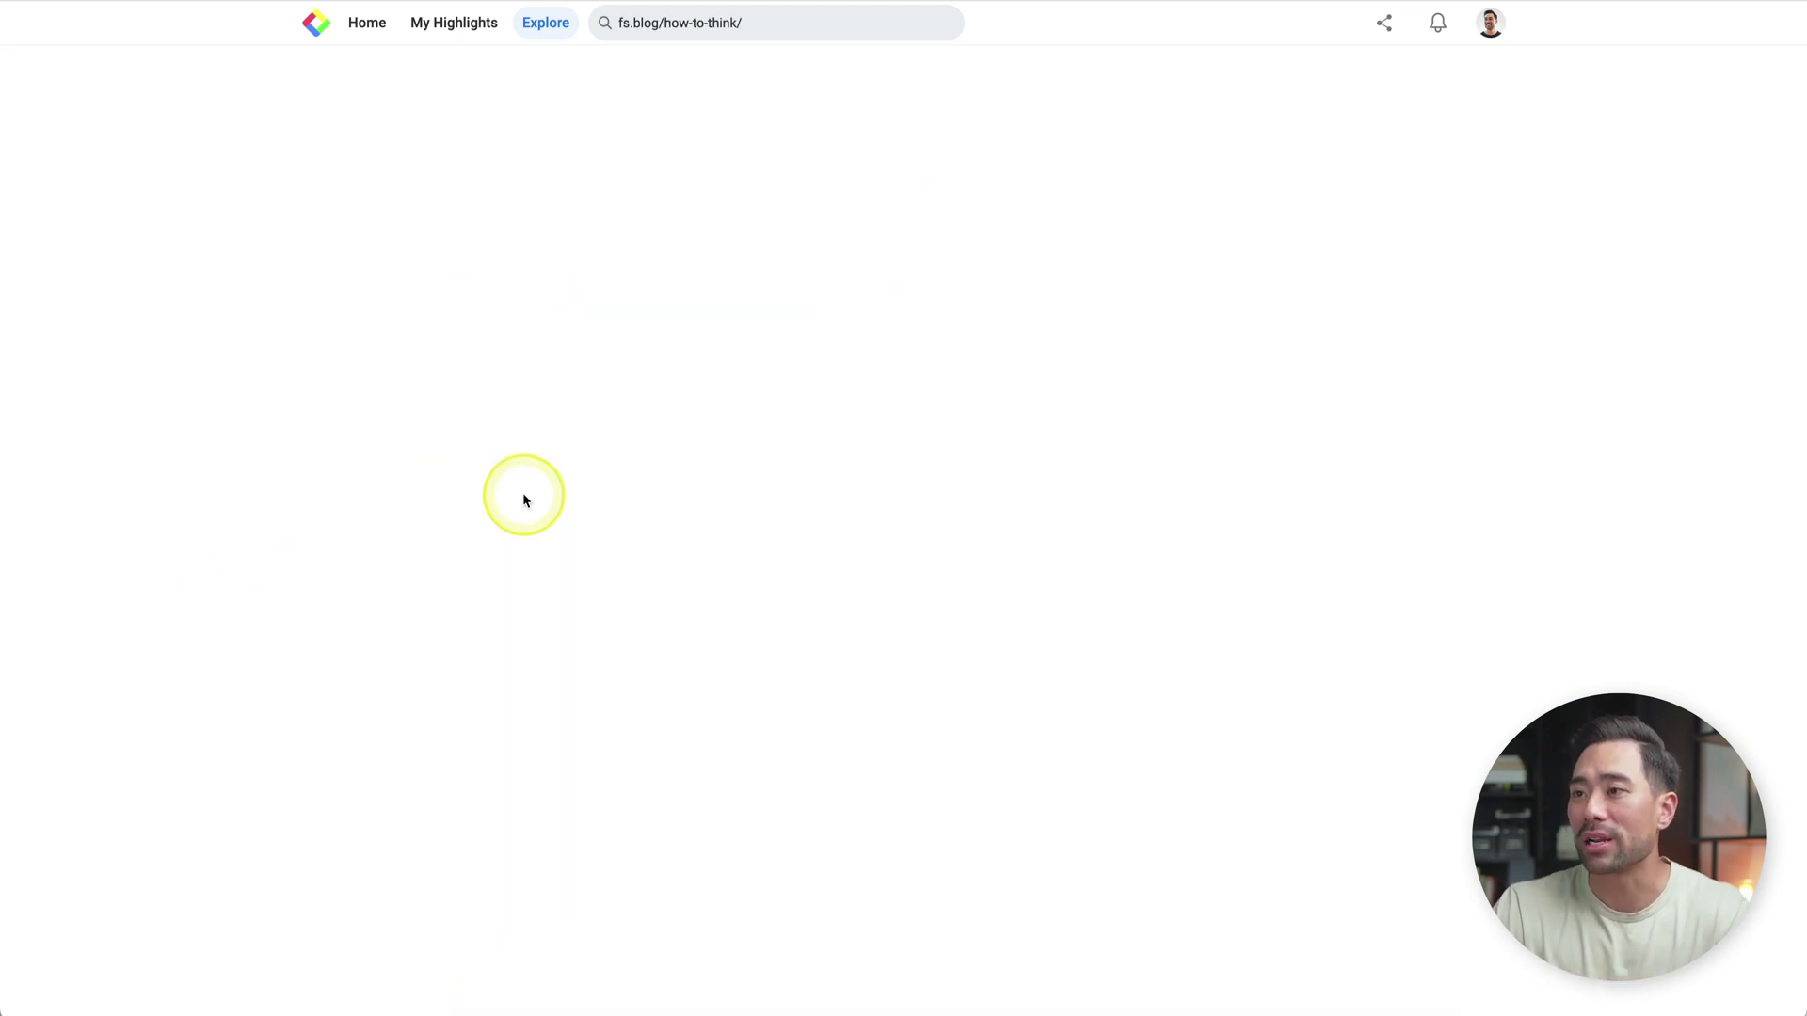
scroll(358, 680, down, 5)
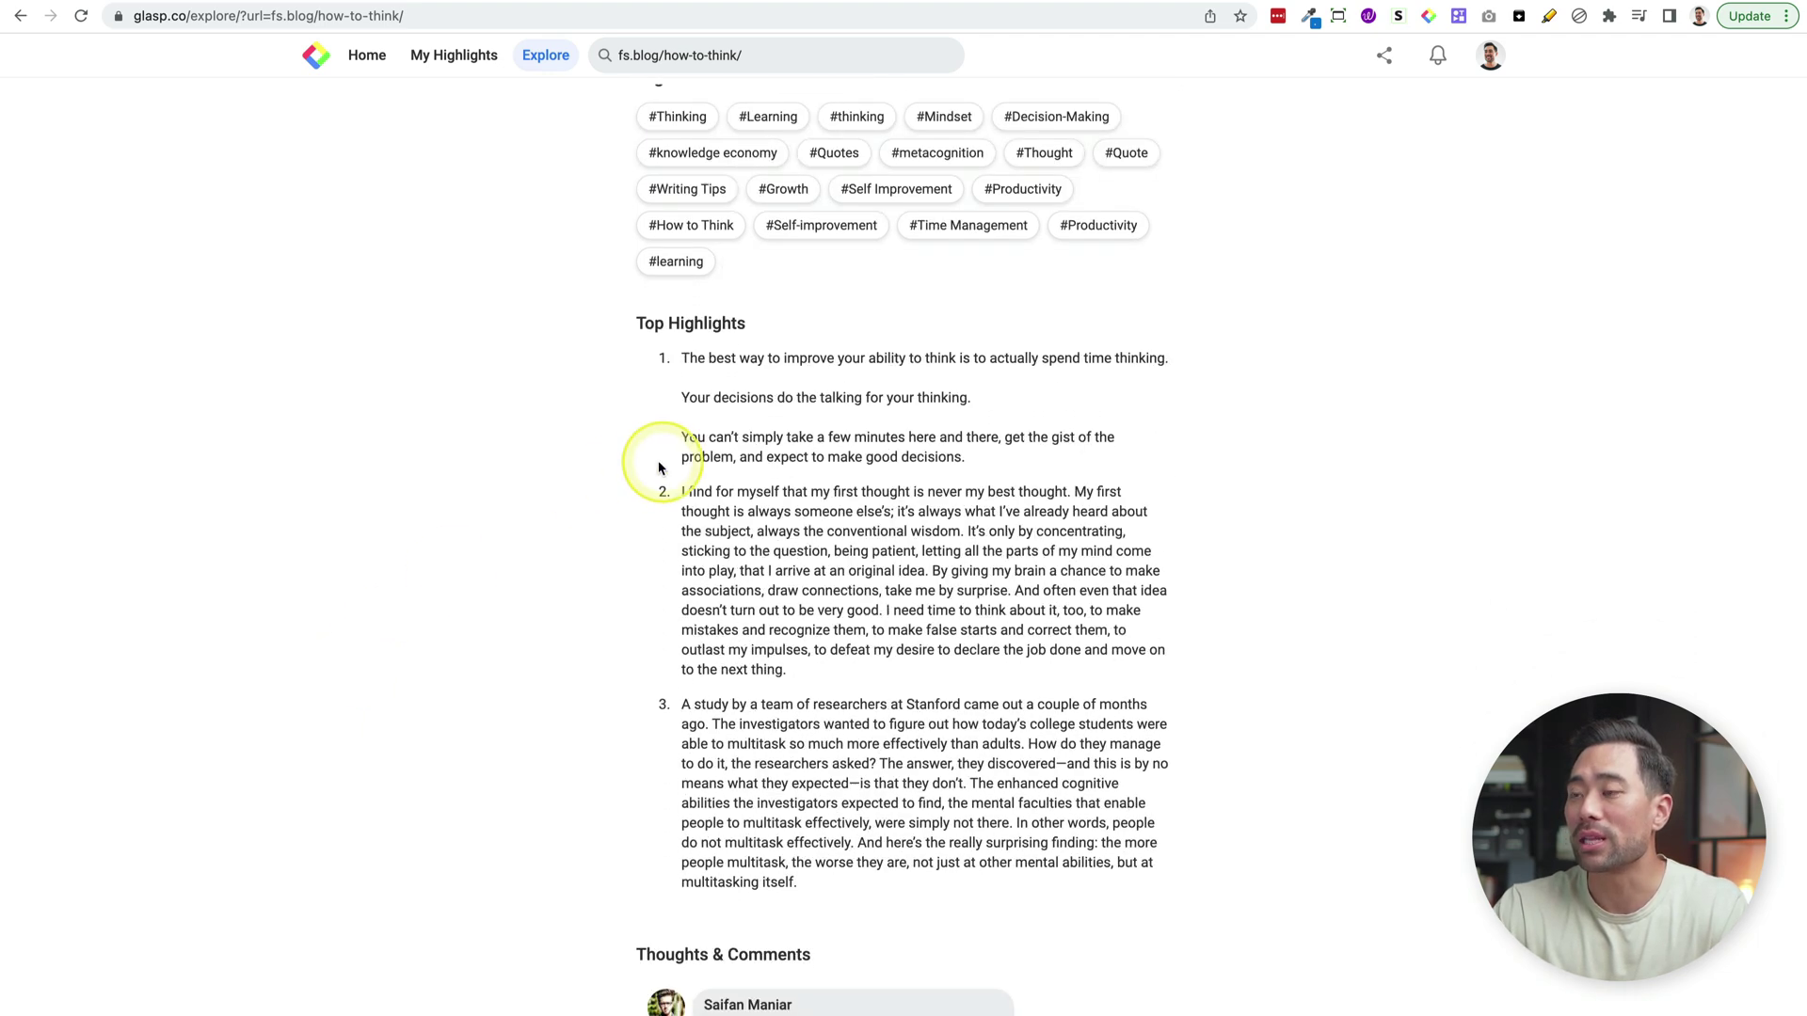
scroll(847, 583, up, 5)
click(866, 214)
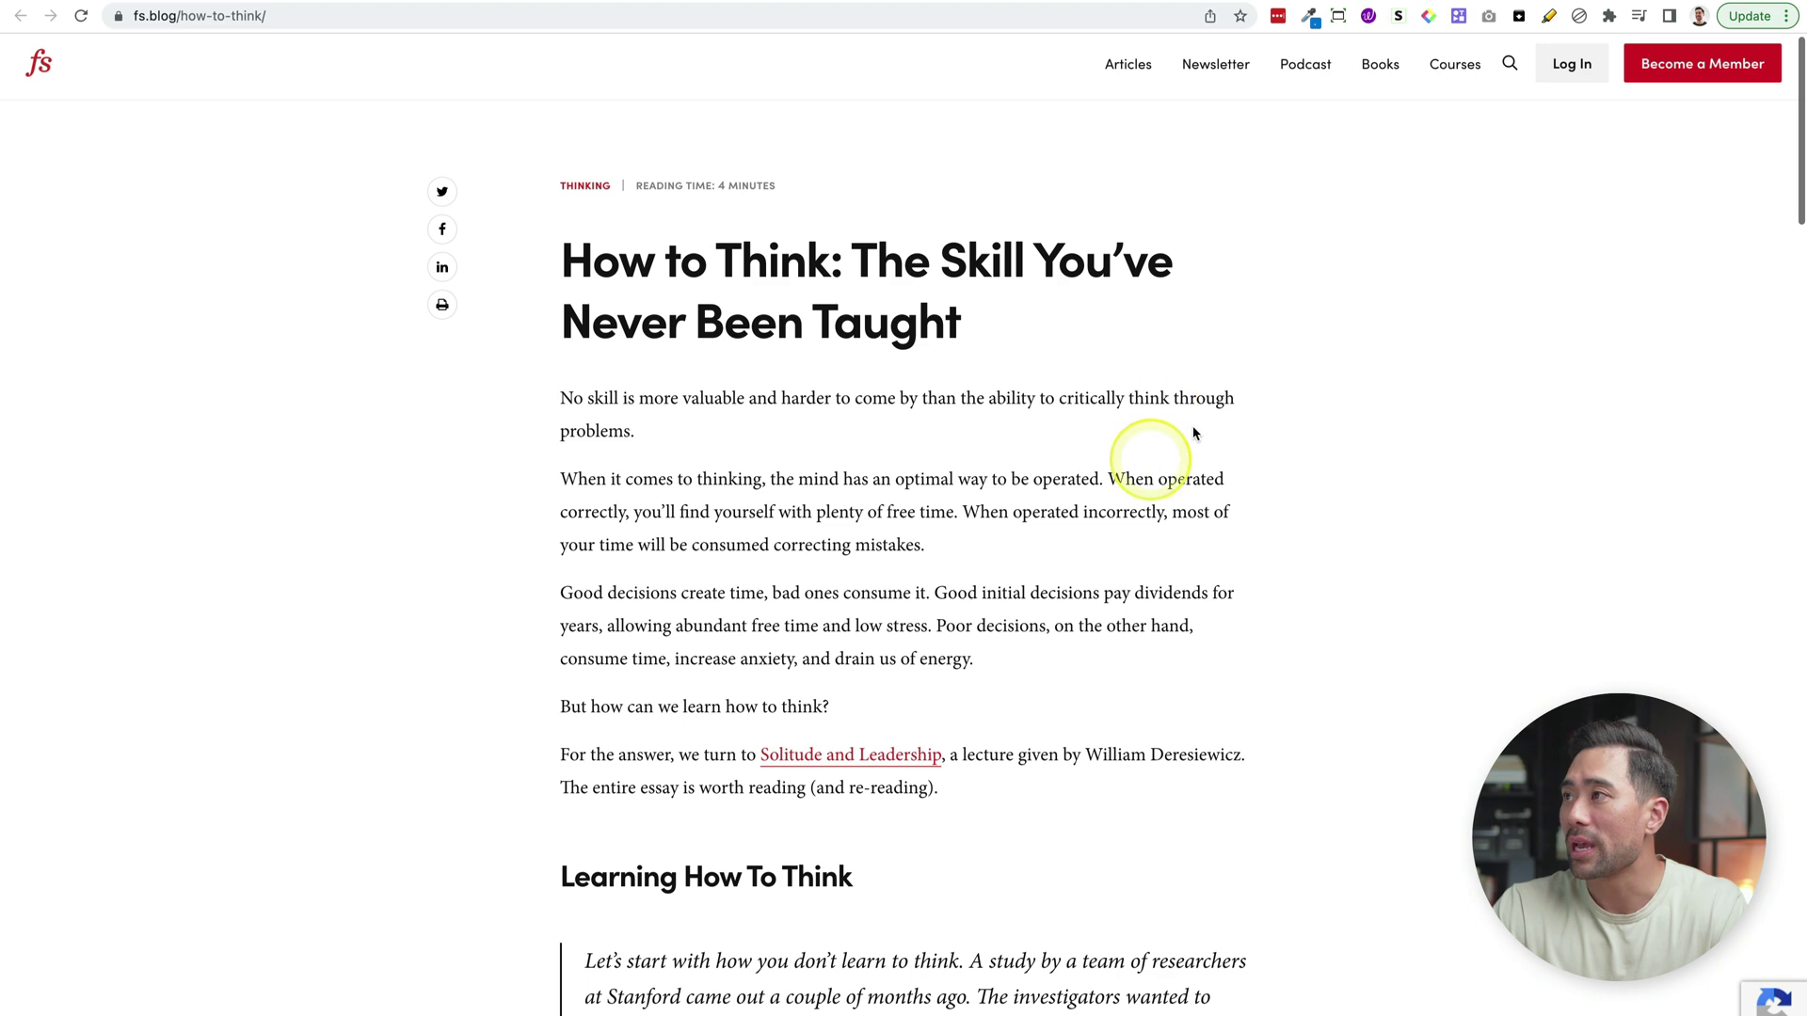
Show another reader's pink Glasp highlights and notes on the How to Think article
click(1426, 16)
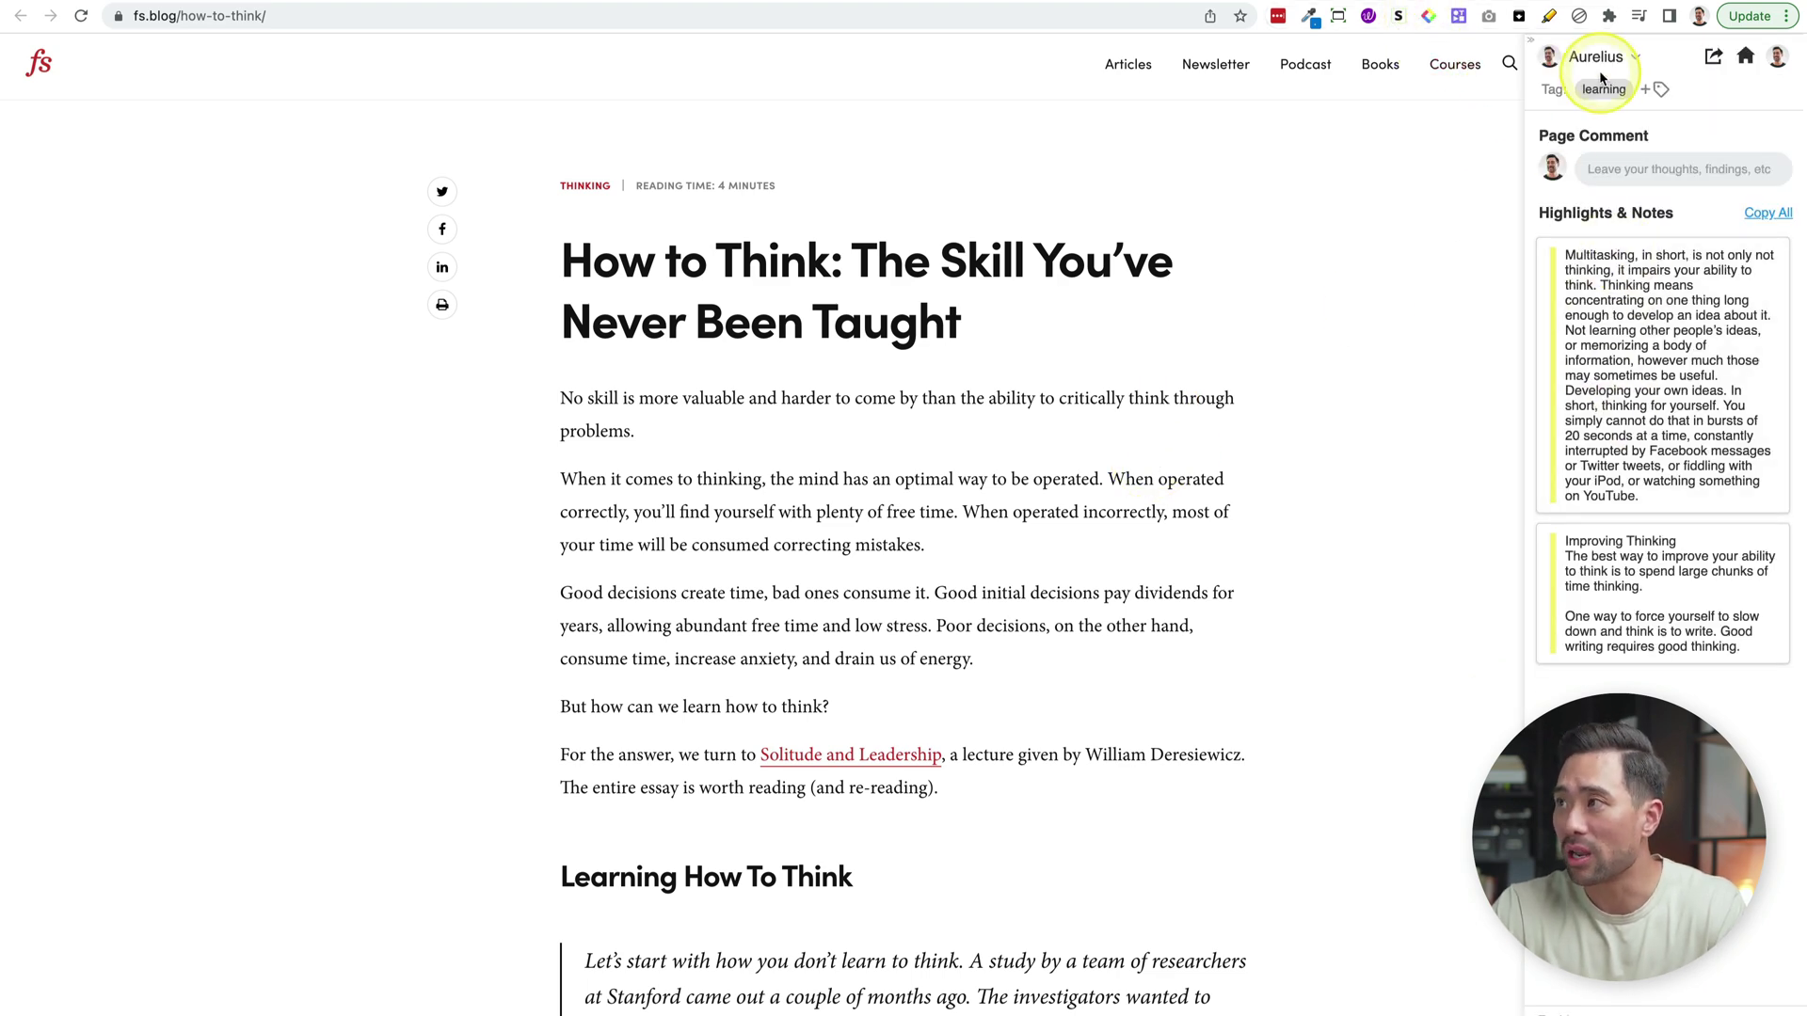
click(1622, 65)
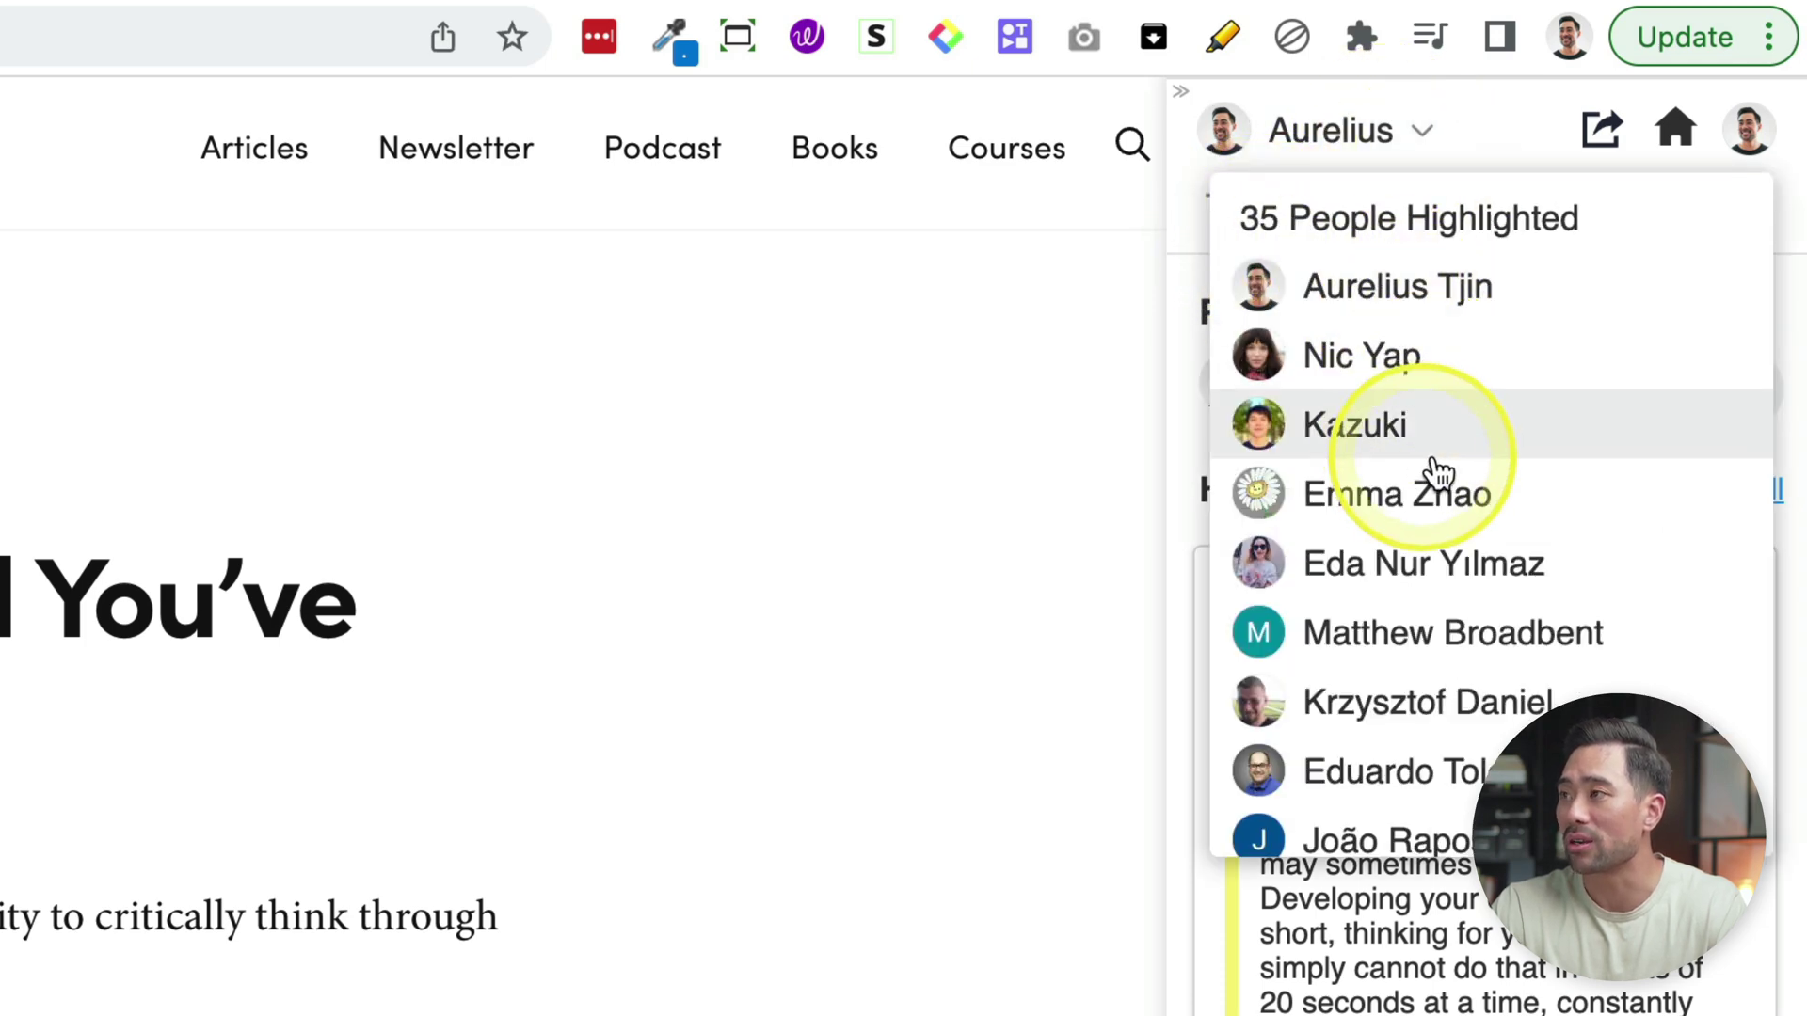
click(1392, 450)
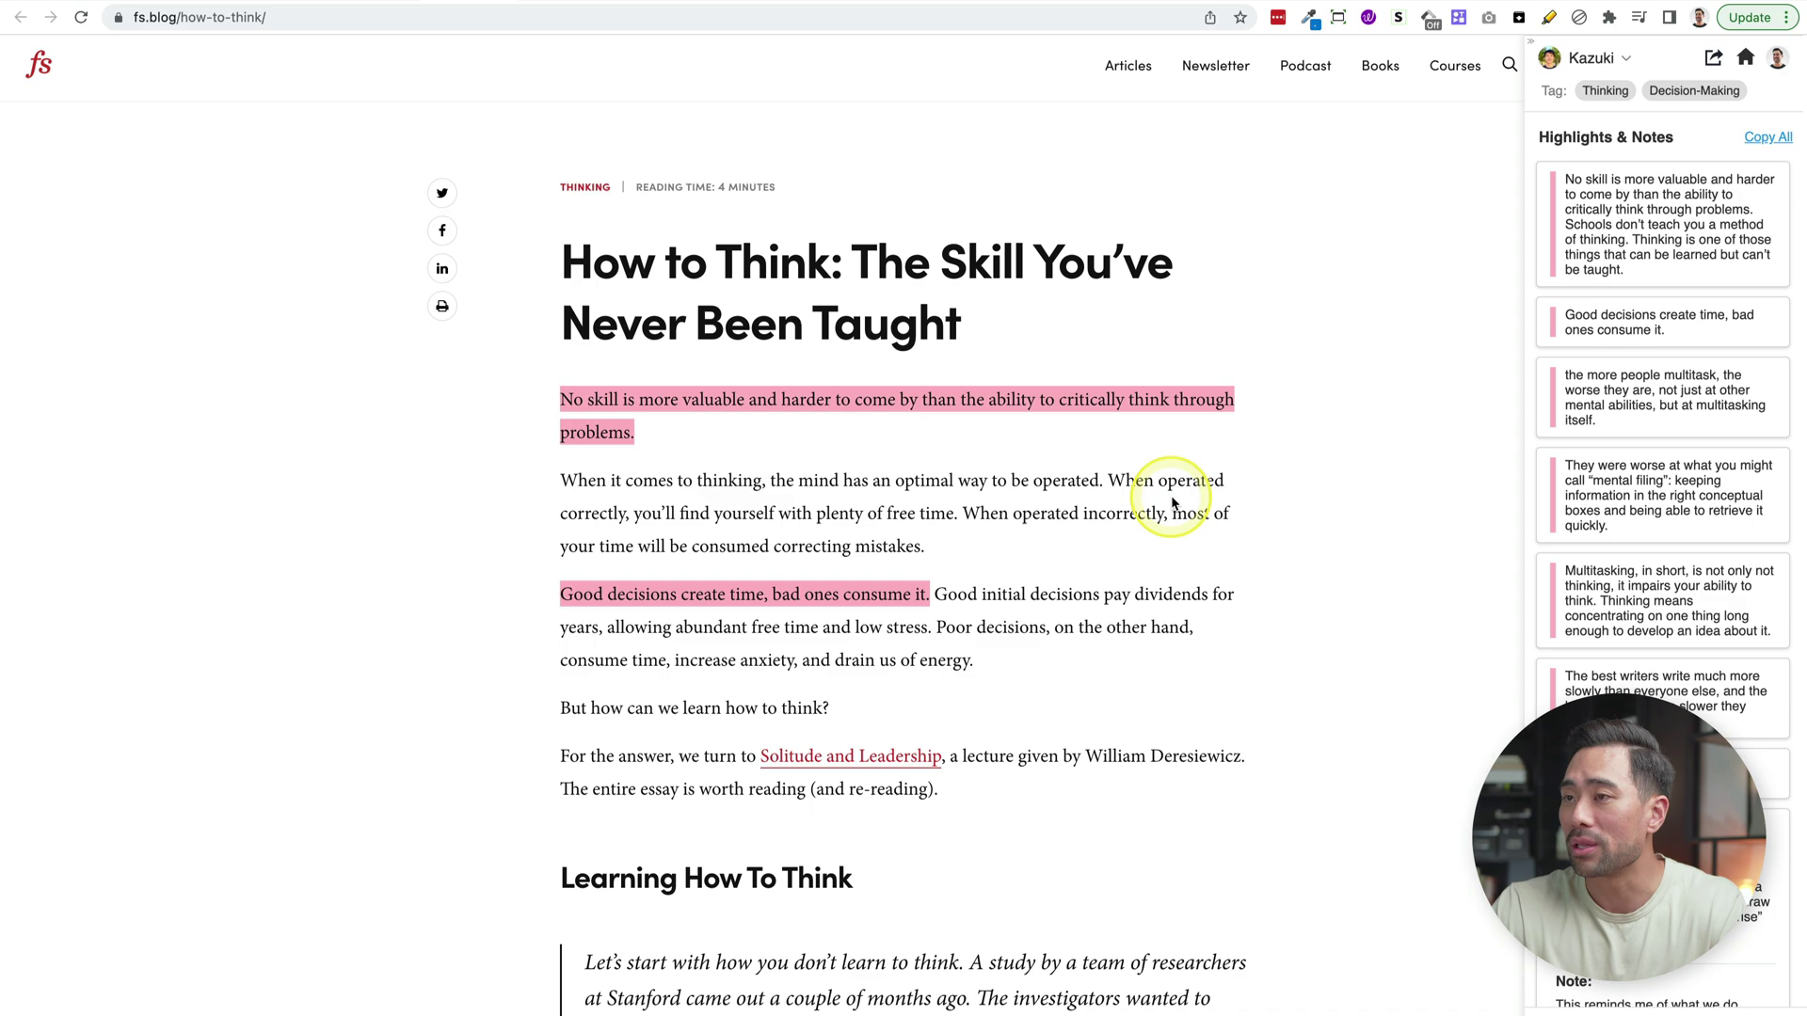
scroll(1620, 534, down, 5)
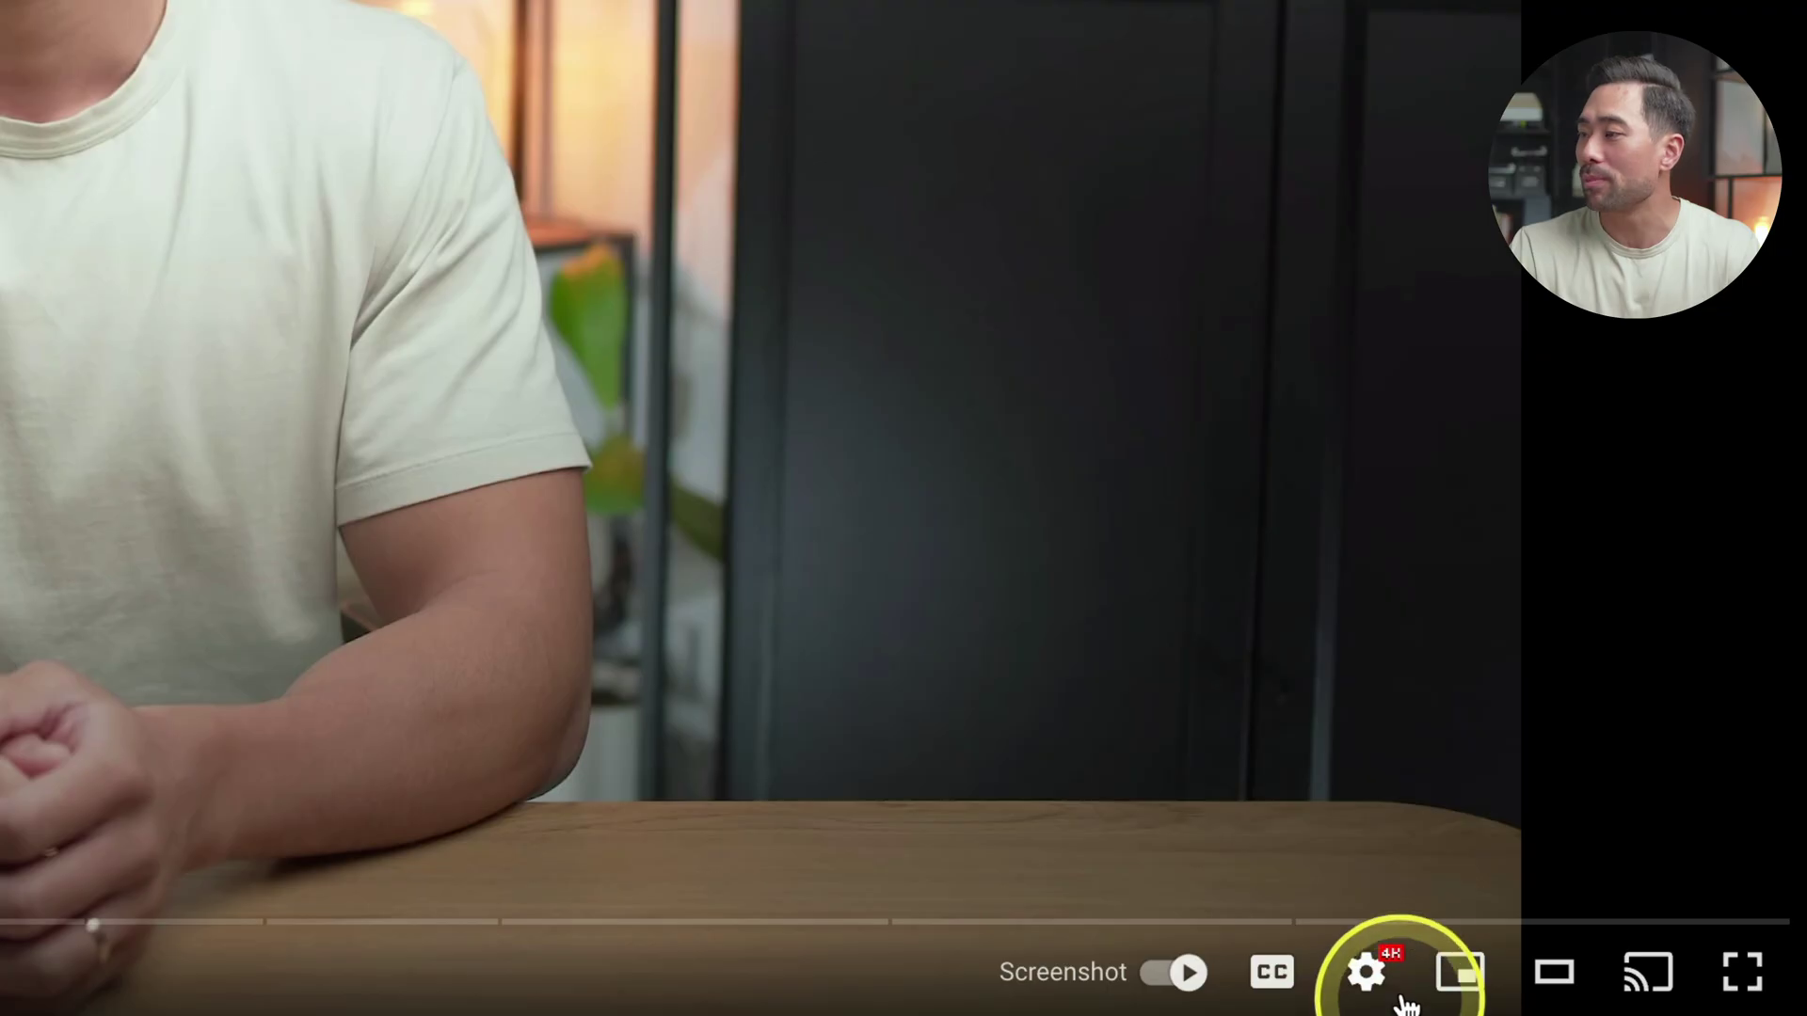
Display the YouTube player's playback speed choices, with Normal as current
click(1367, 974)
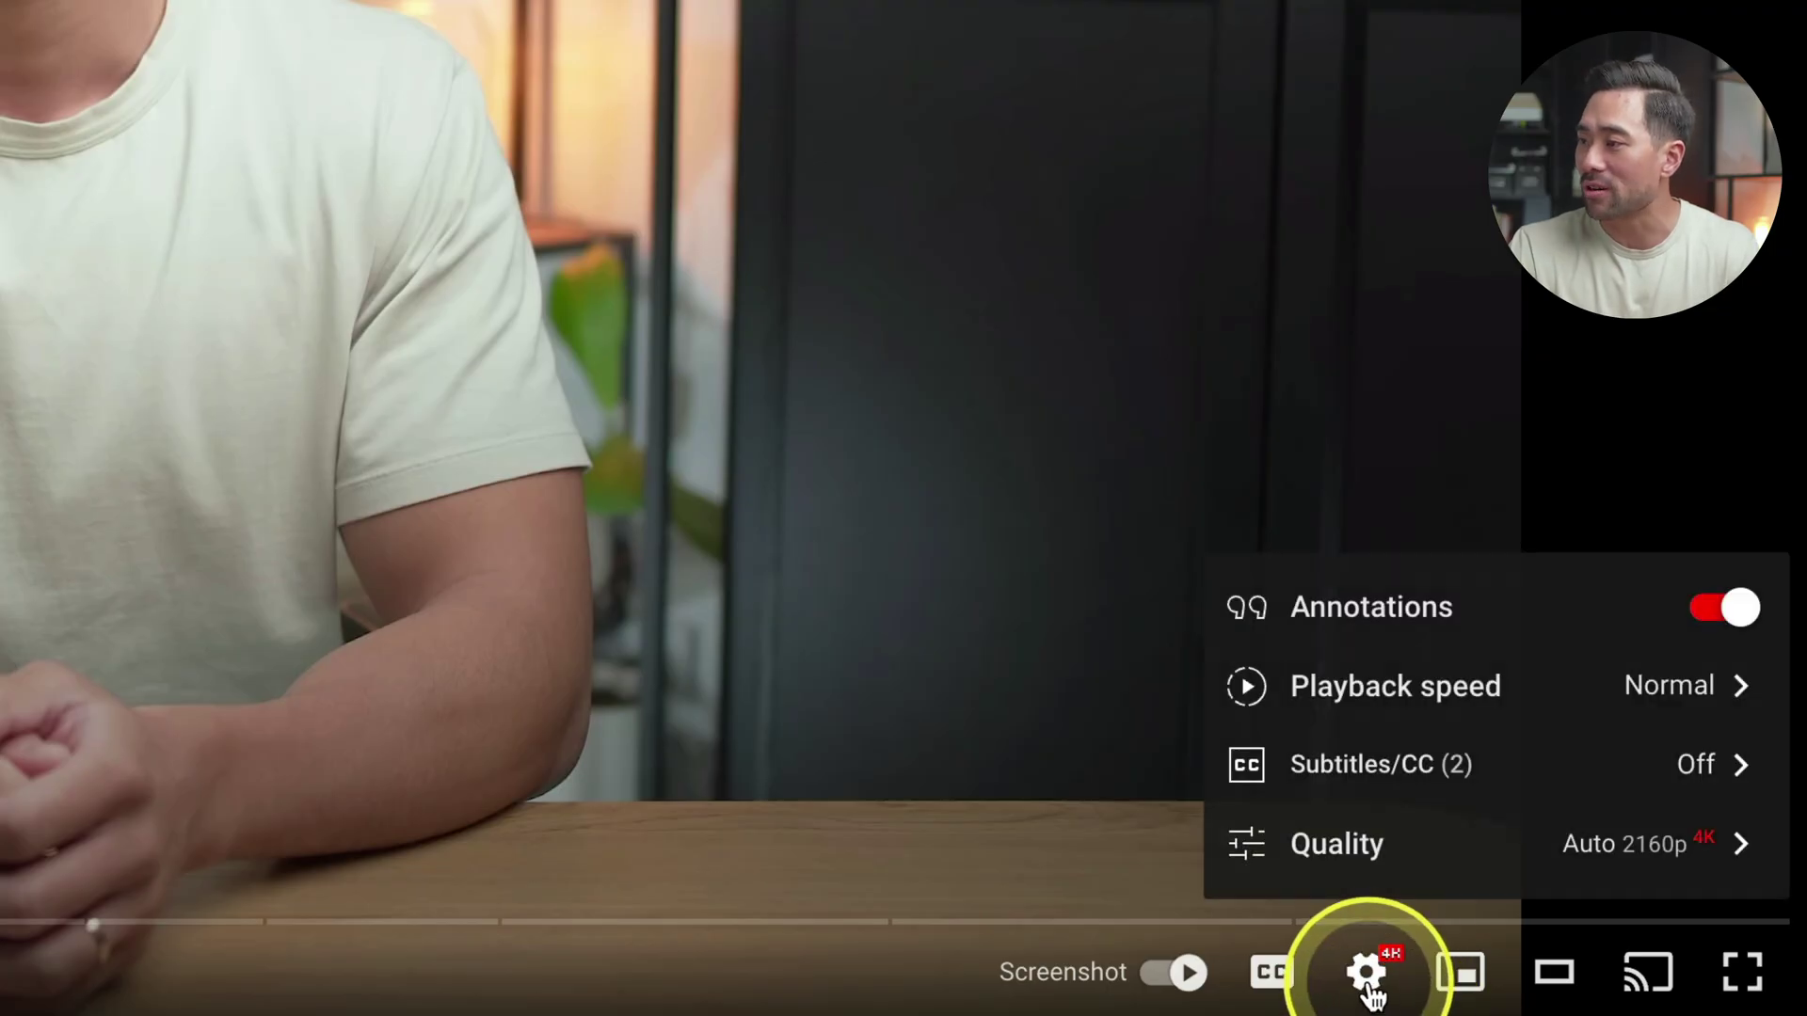
click(1374, 694)
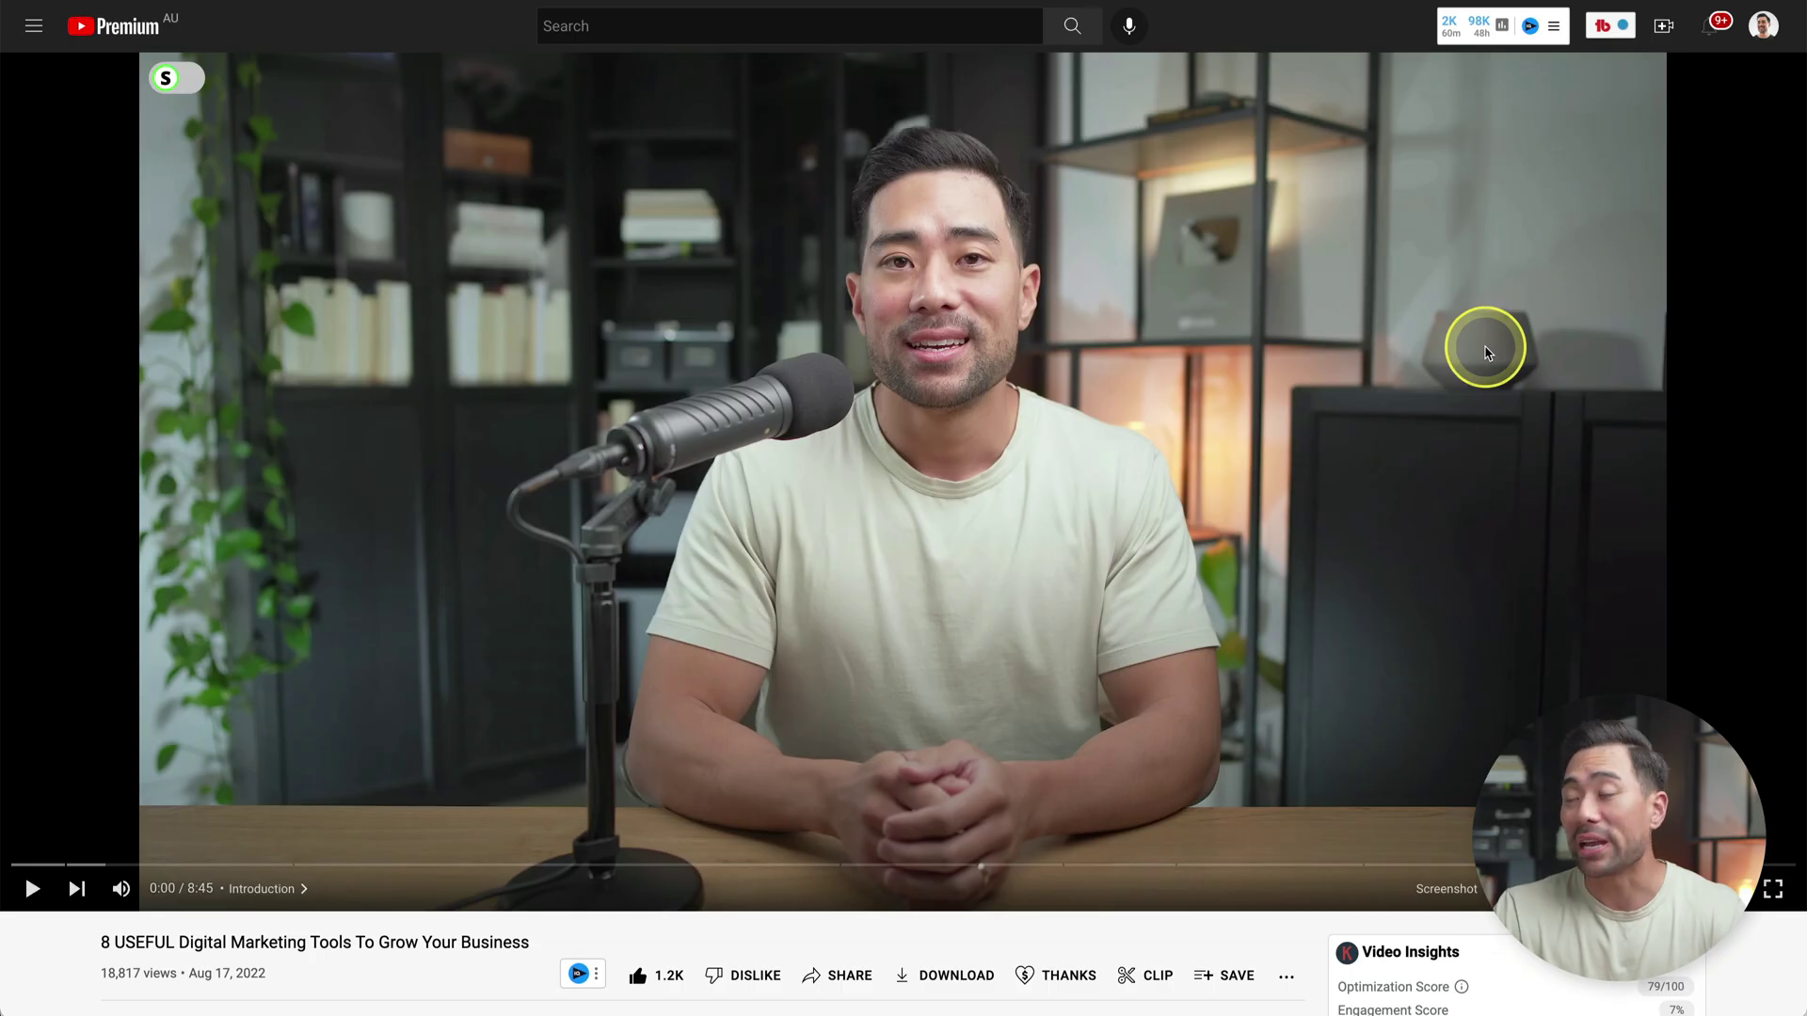
View the already-installed Youtube Playback Speed Control listing in the Chrome Web Store
mouse_move(1533, 282)
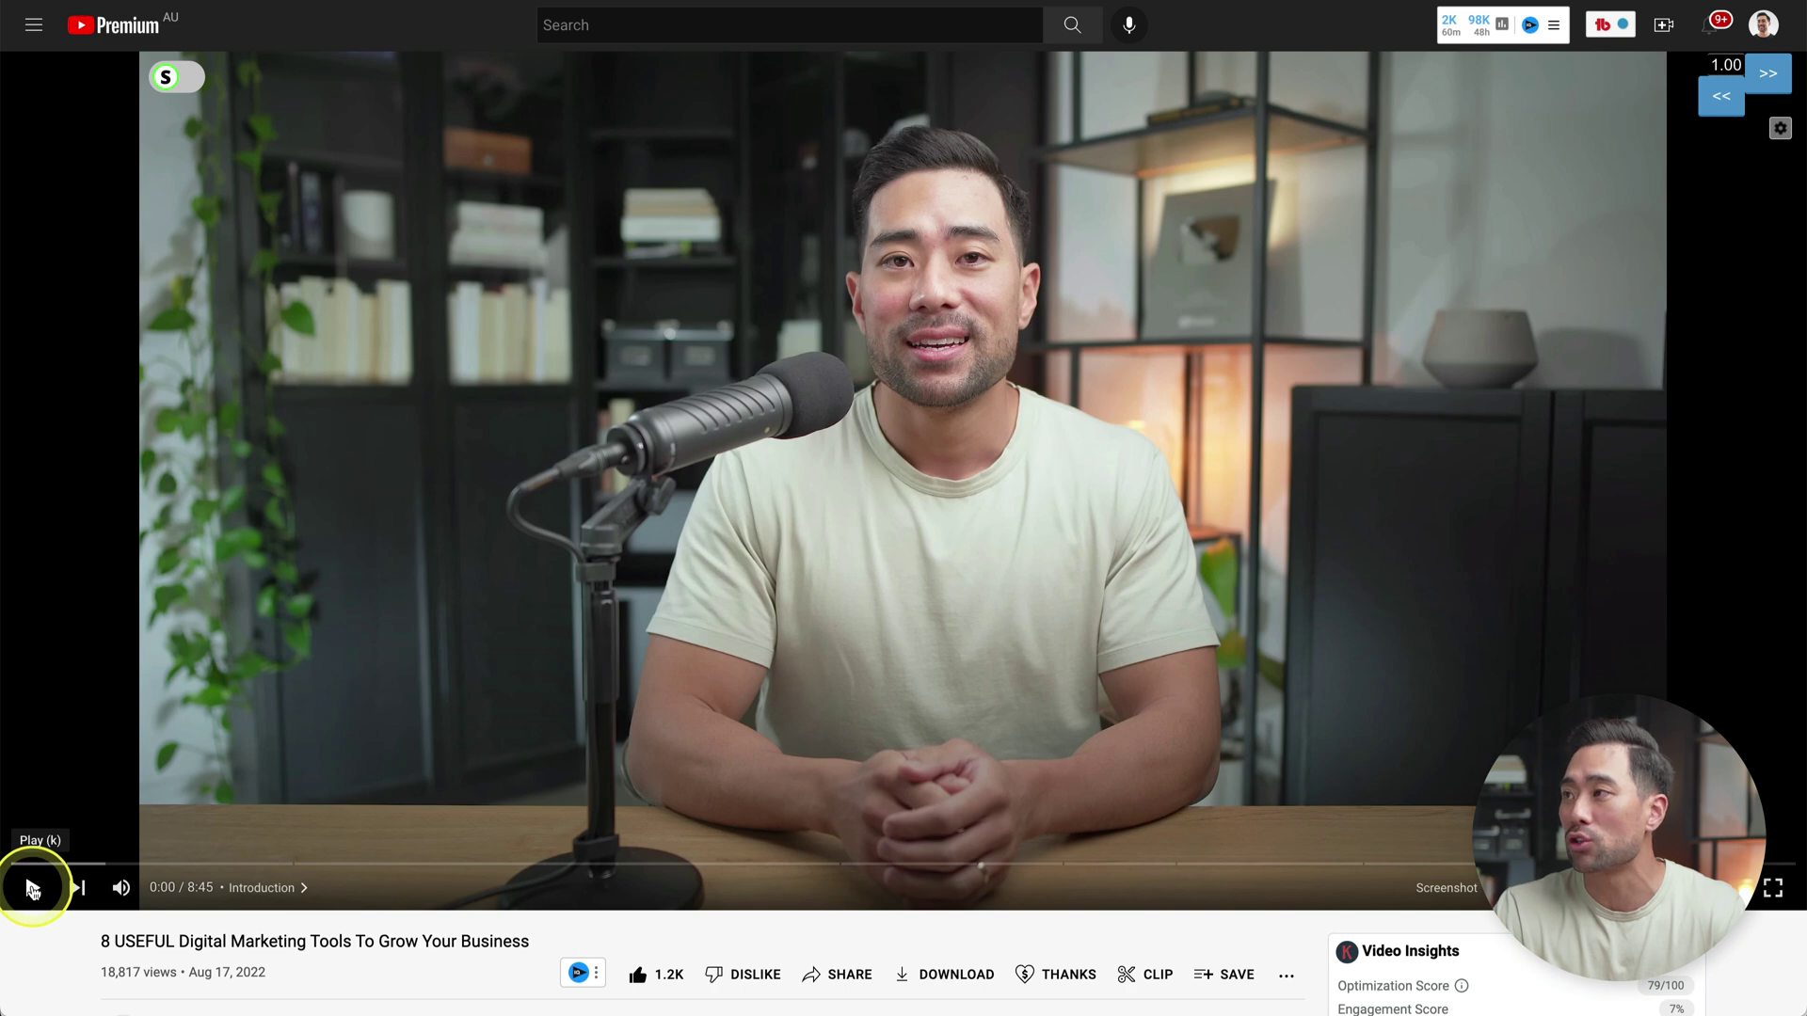
Speed the YouTube video up with the extension overlay, then slow it to 0.75
mouse_move(1662, 88)
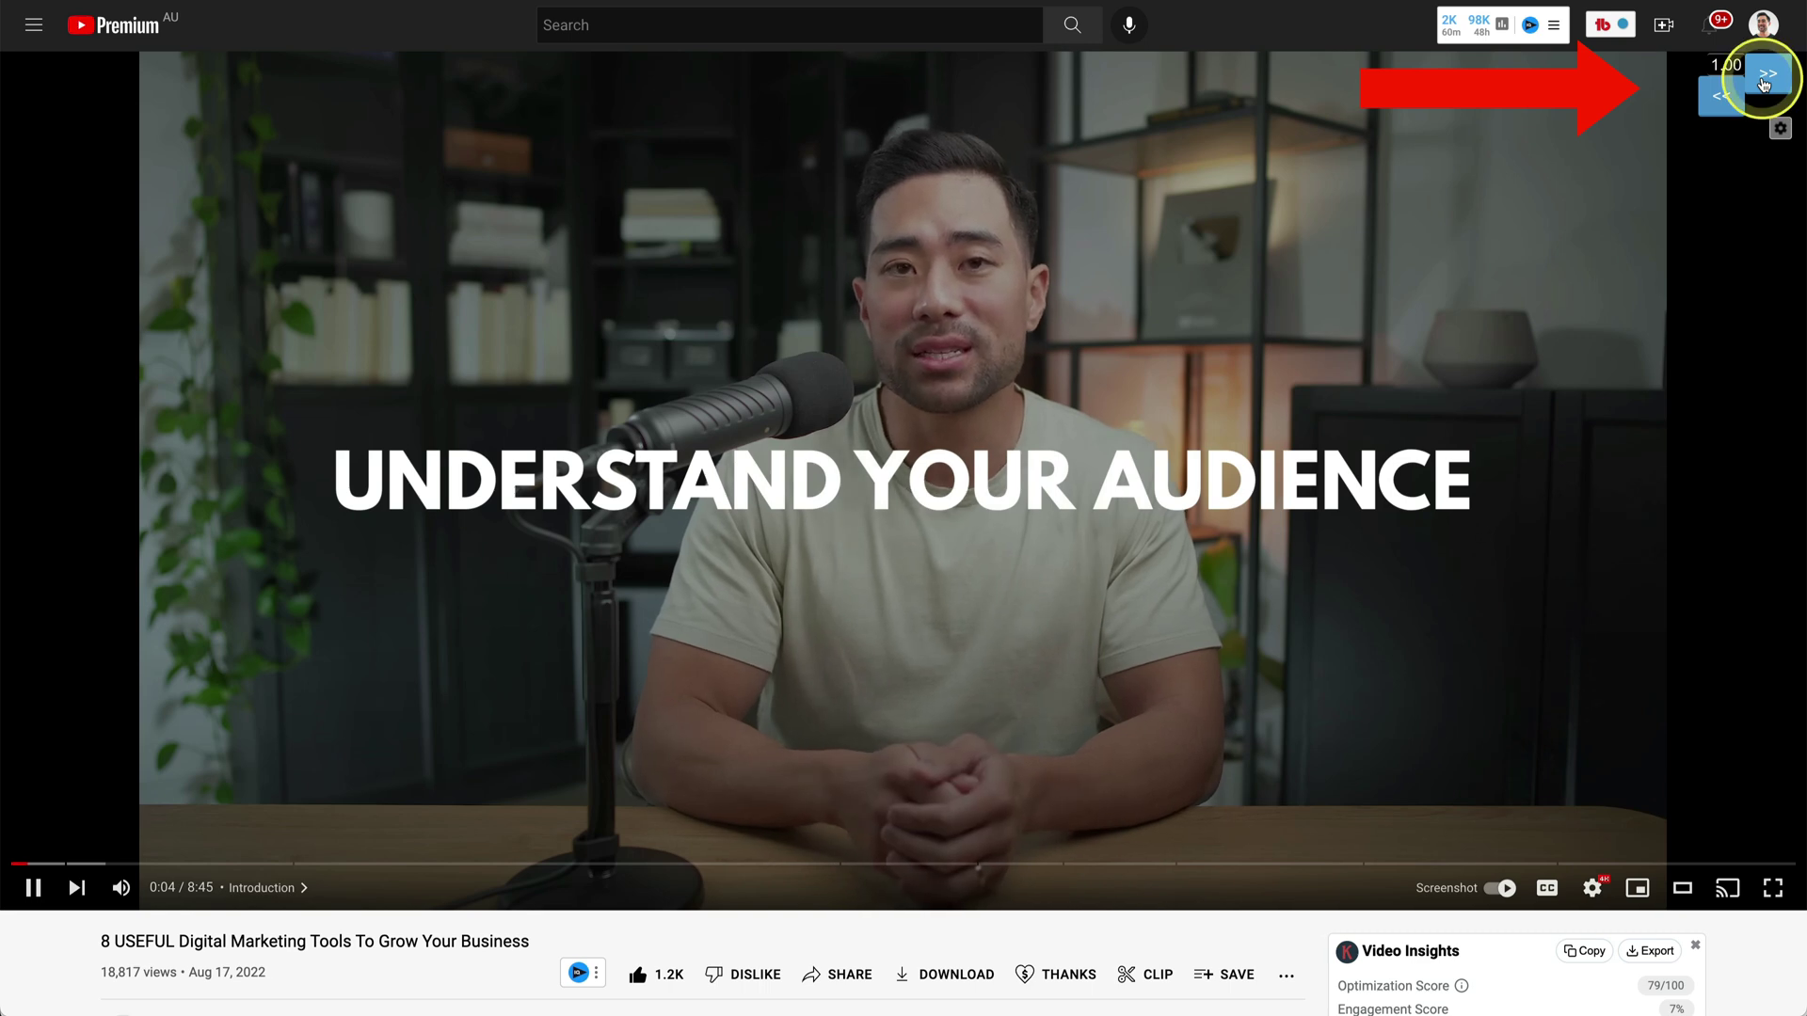
click(1765, 77)
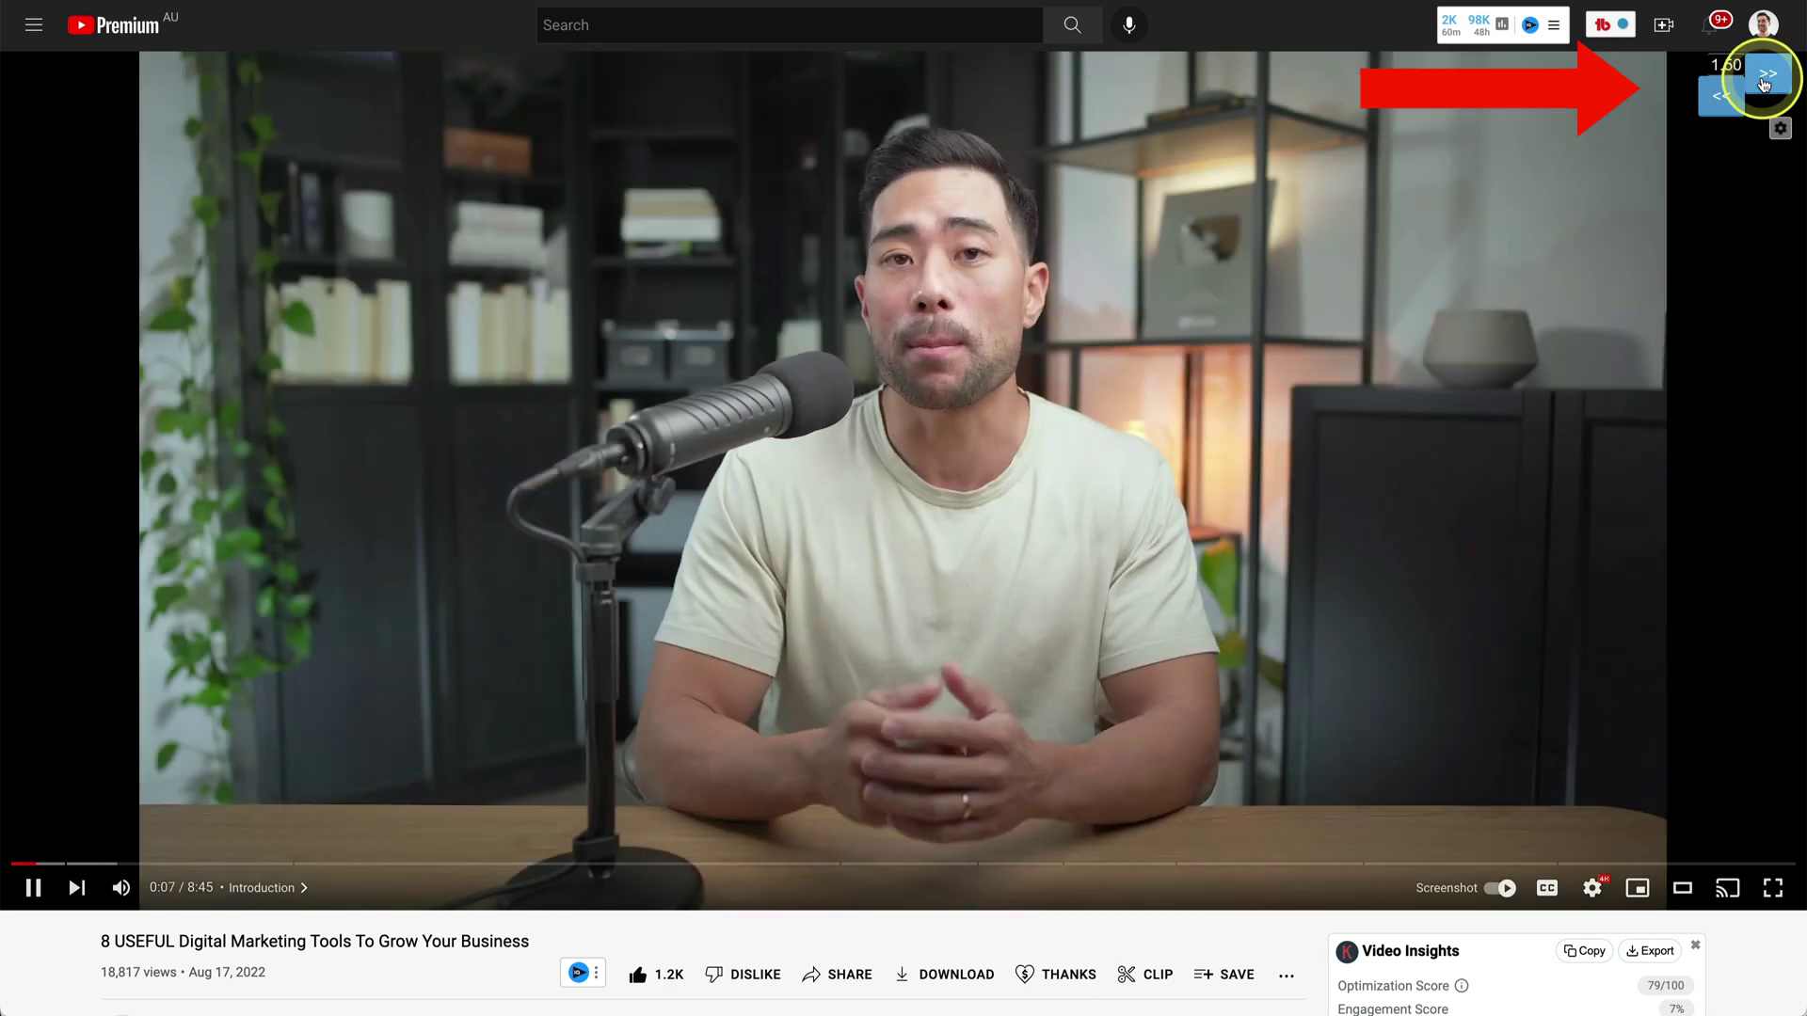
click(1765, 79)
click(1726, 104)
click(1727, 105)
click(1726, 106)
click(1725, 106)
click(1724, 108)
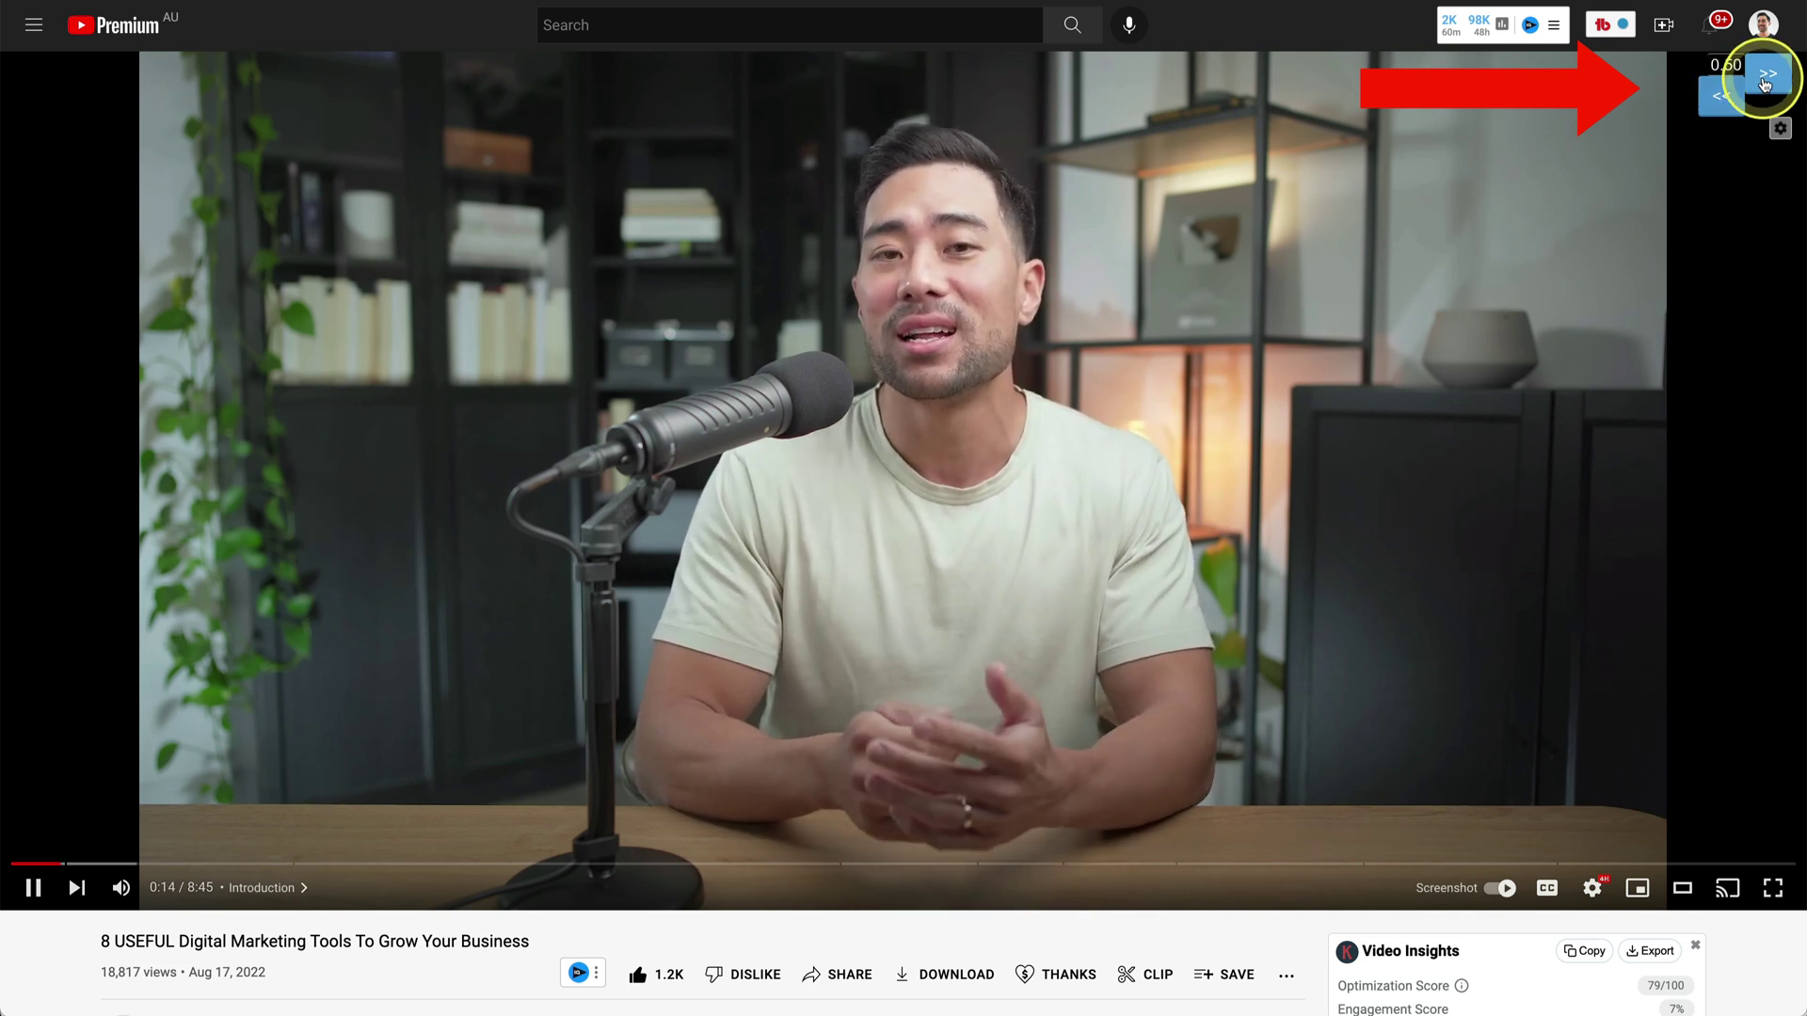
Pause the video at 0:15 and check, then dismiss, the player's settings menu
click(936, 561)
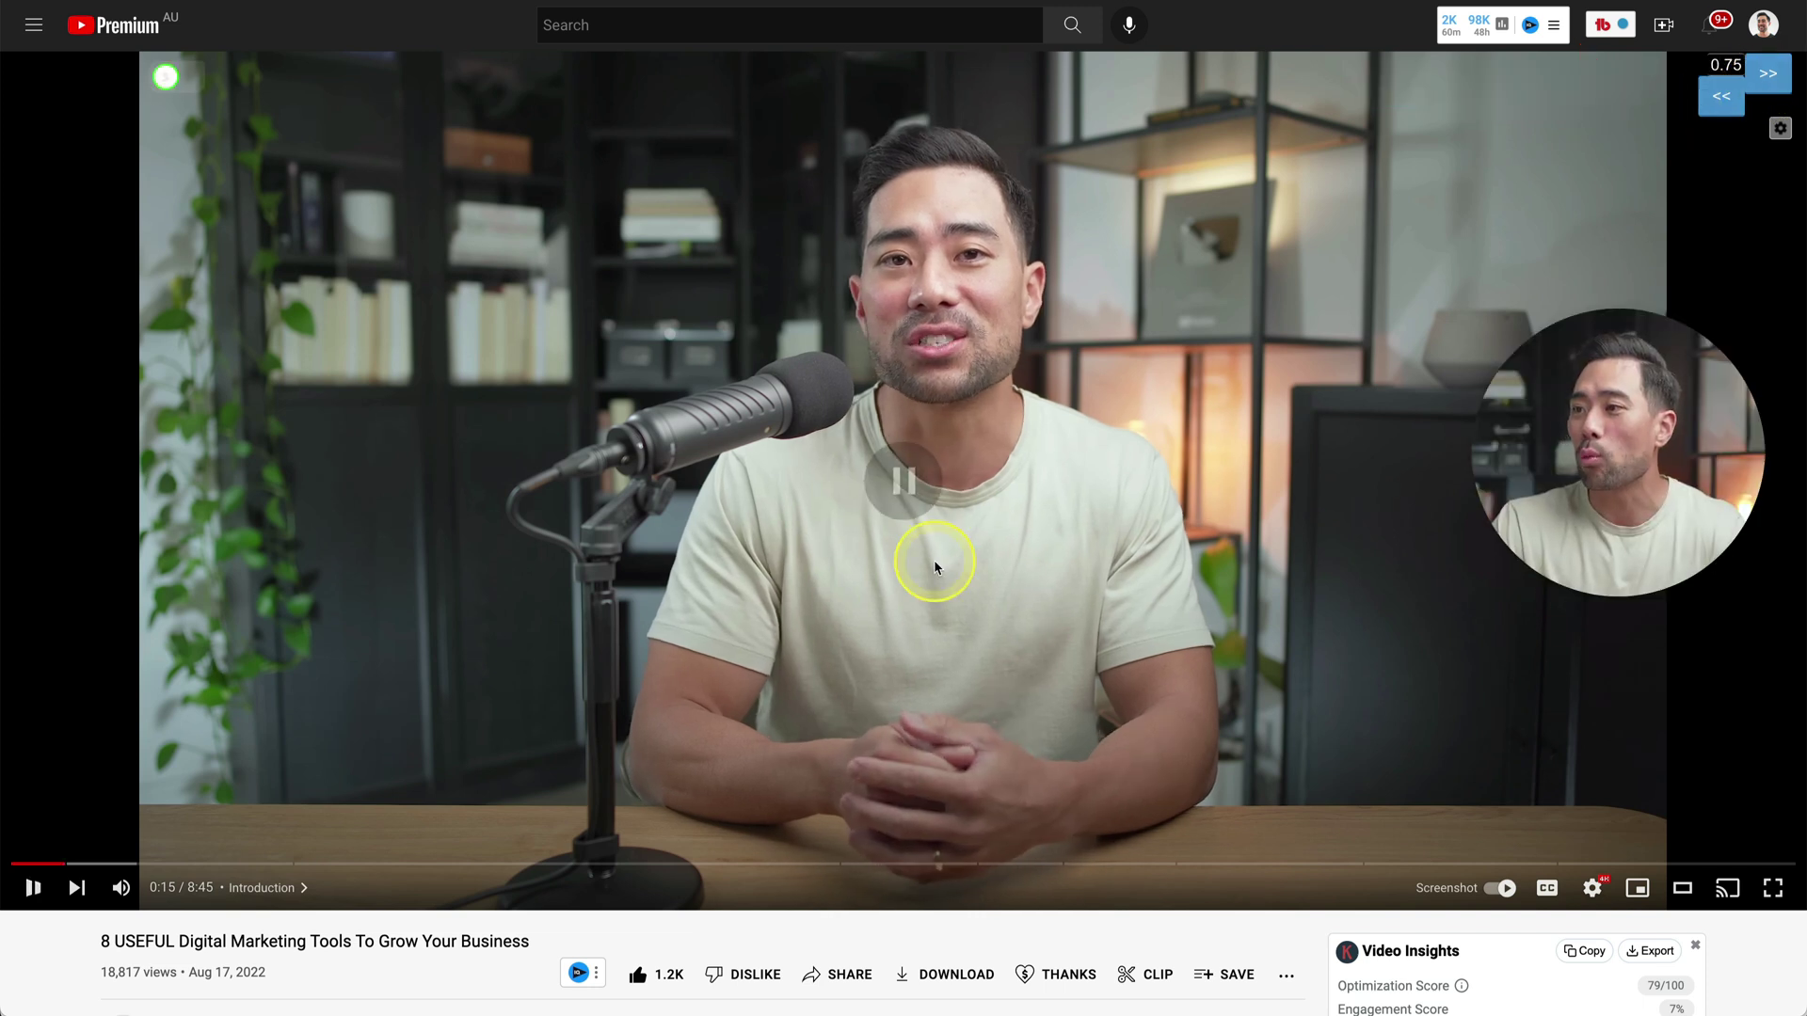
click(1594, 888)
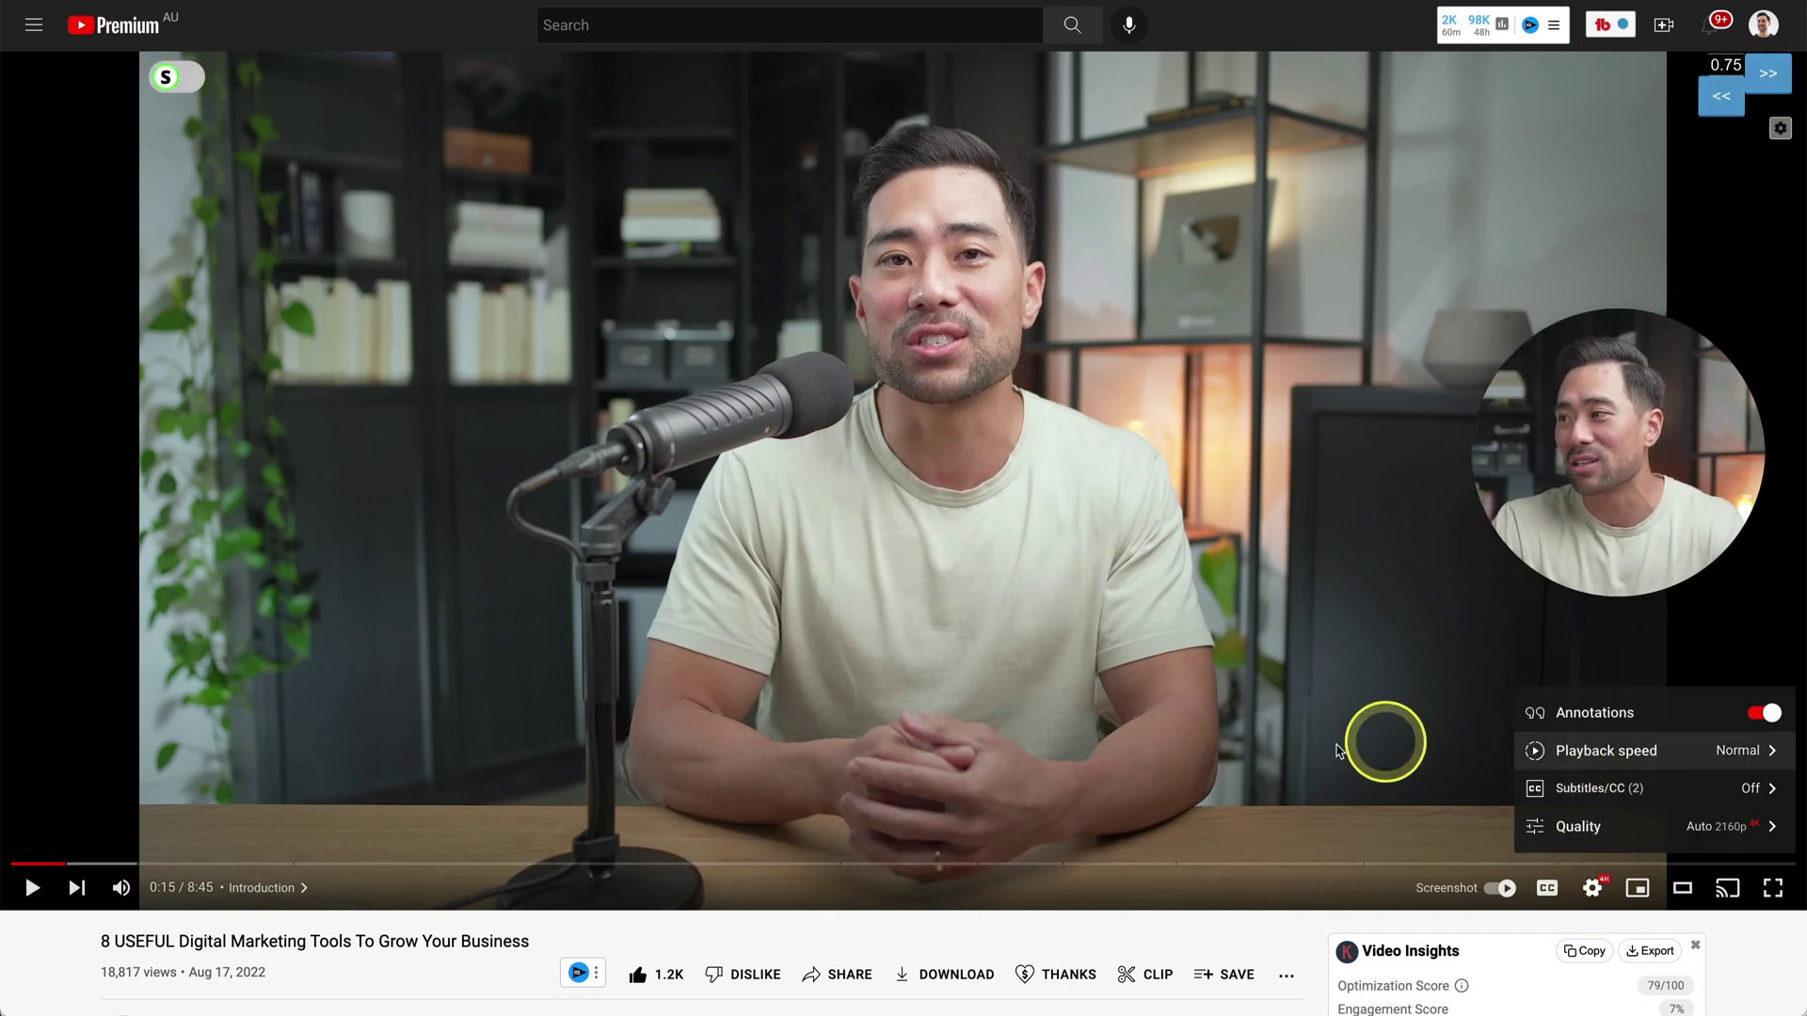
click(1296, 722)
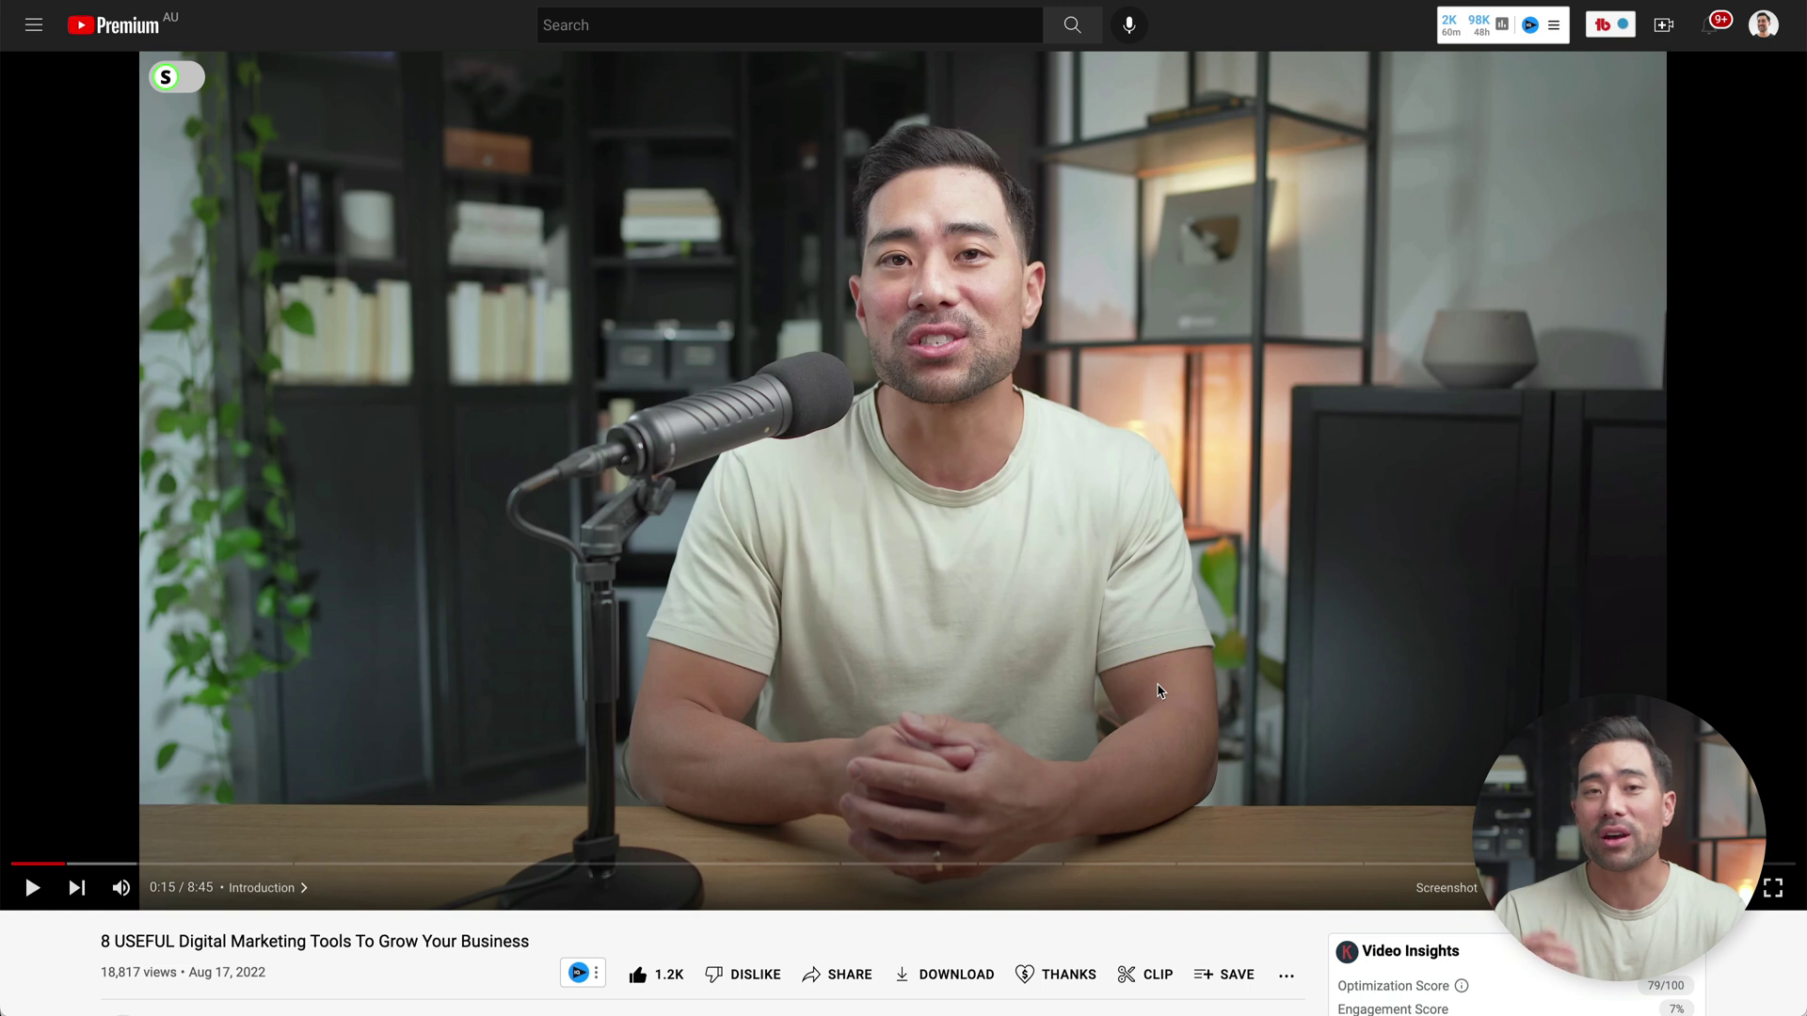
mouse_move(1765, 80)
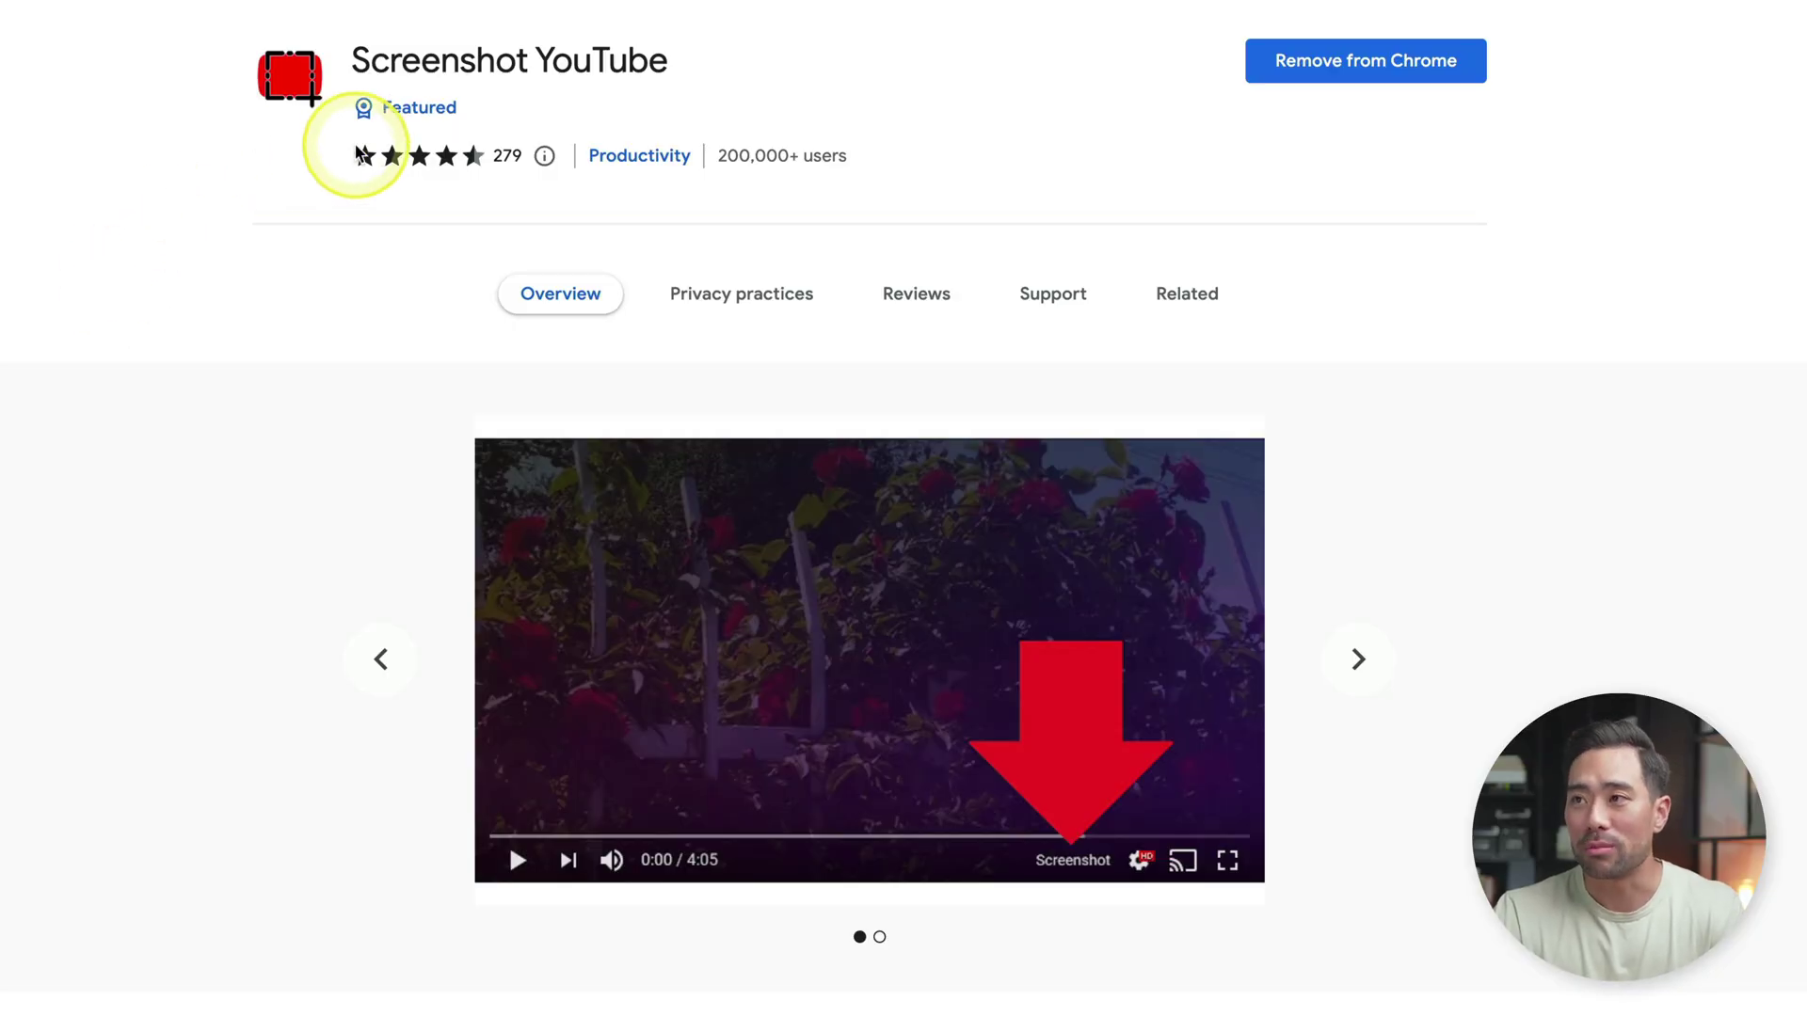
mouse_move(362, 153)
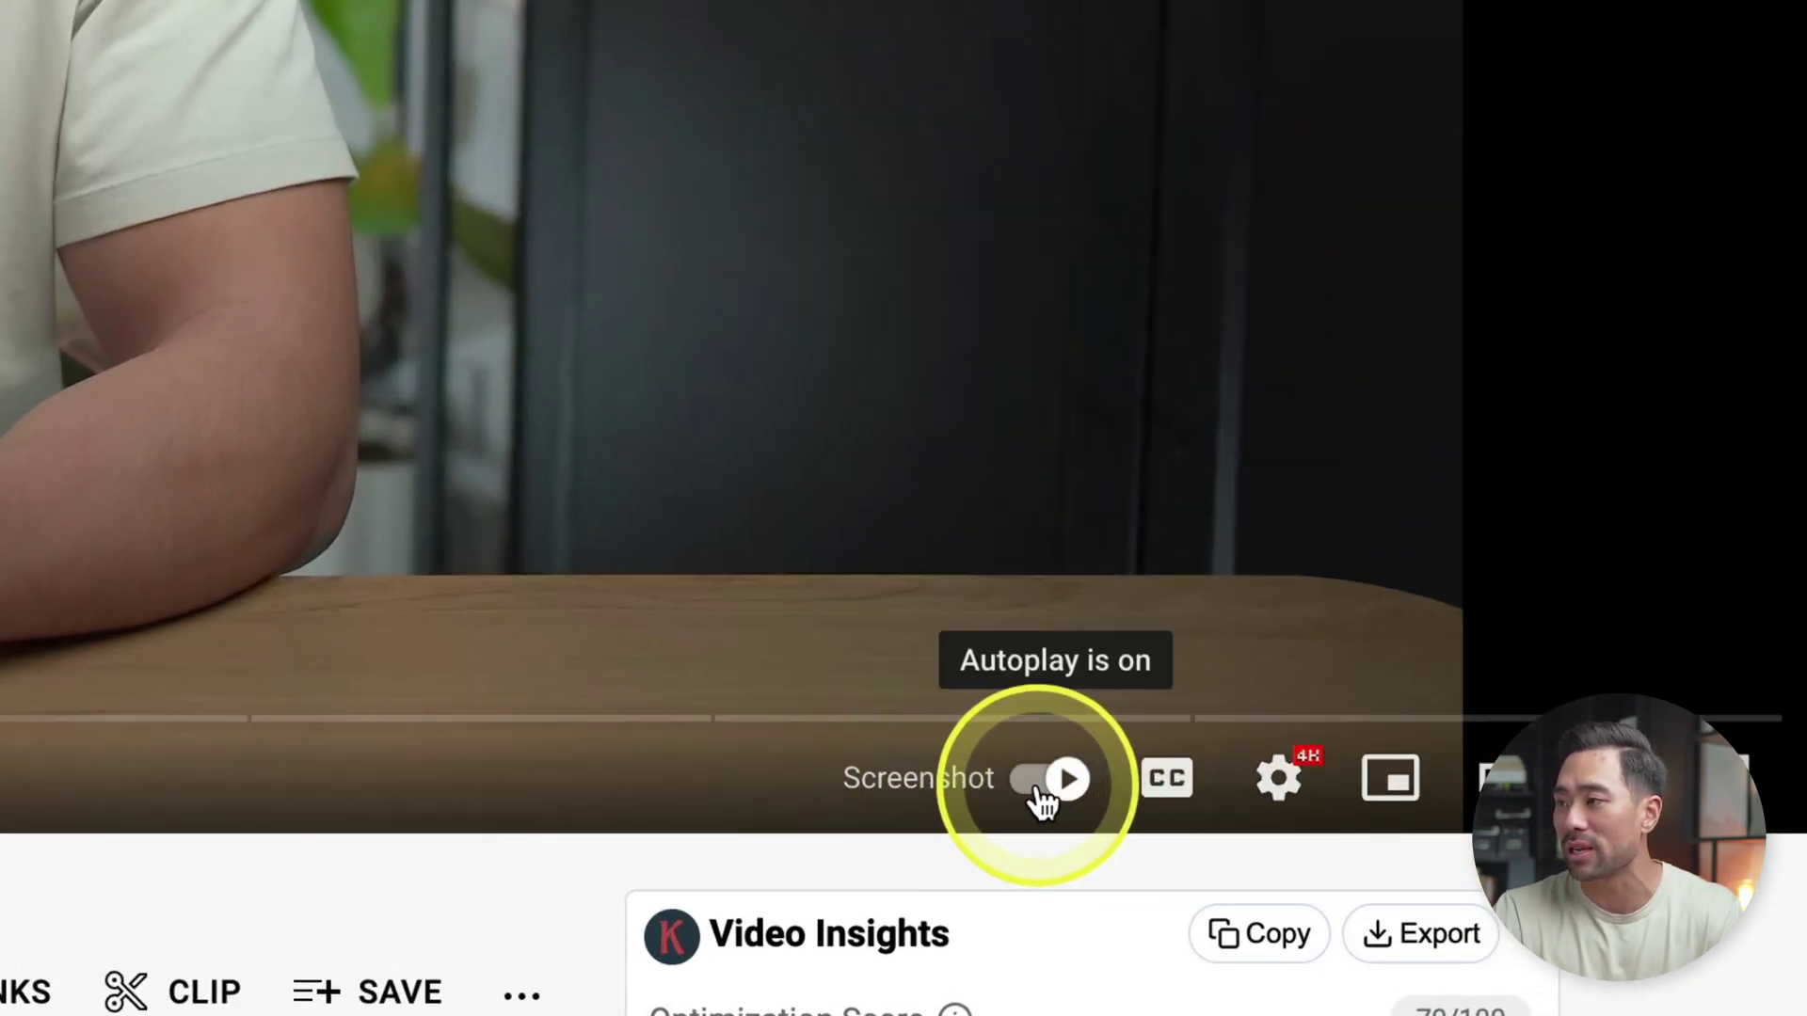
Save a PNG screenshot of the current video frame and reveal it in Downloads
click(964, 800)
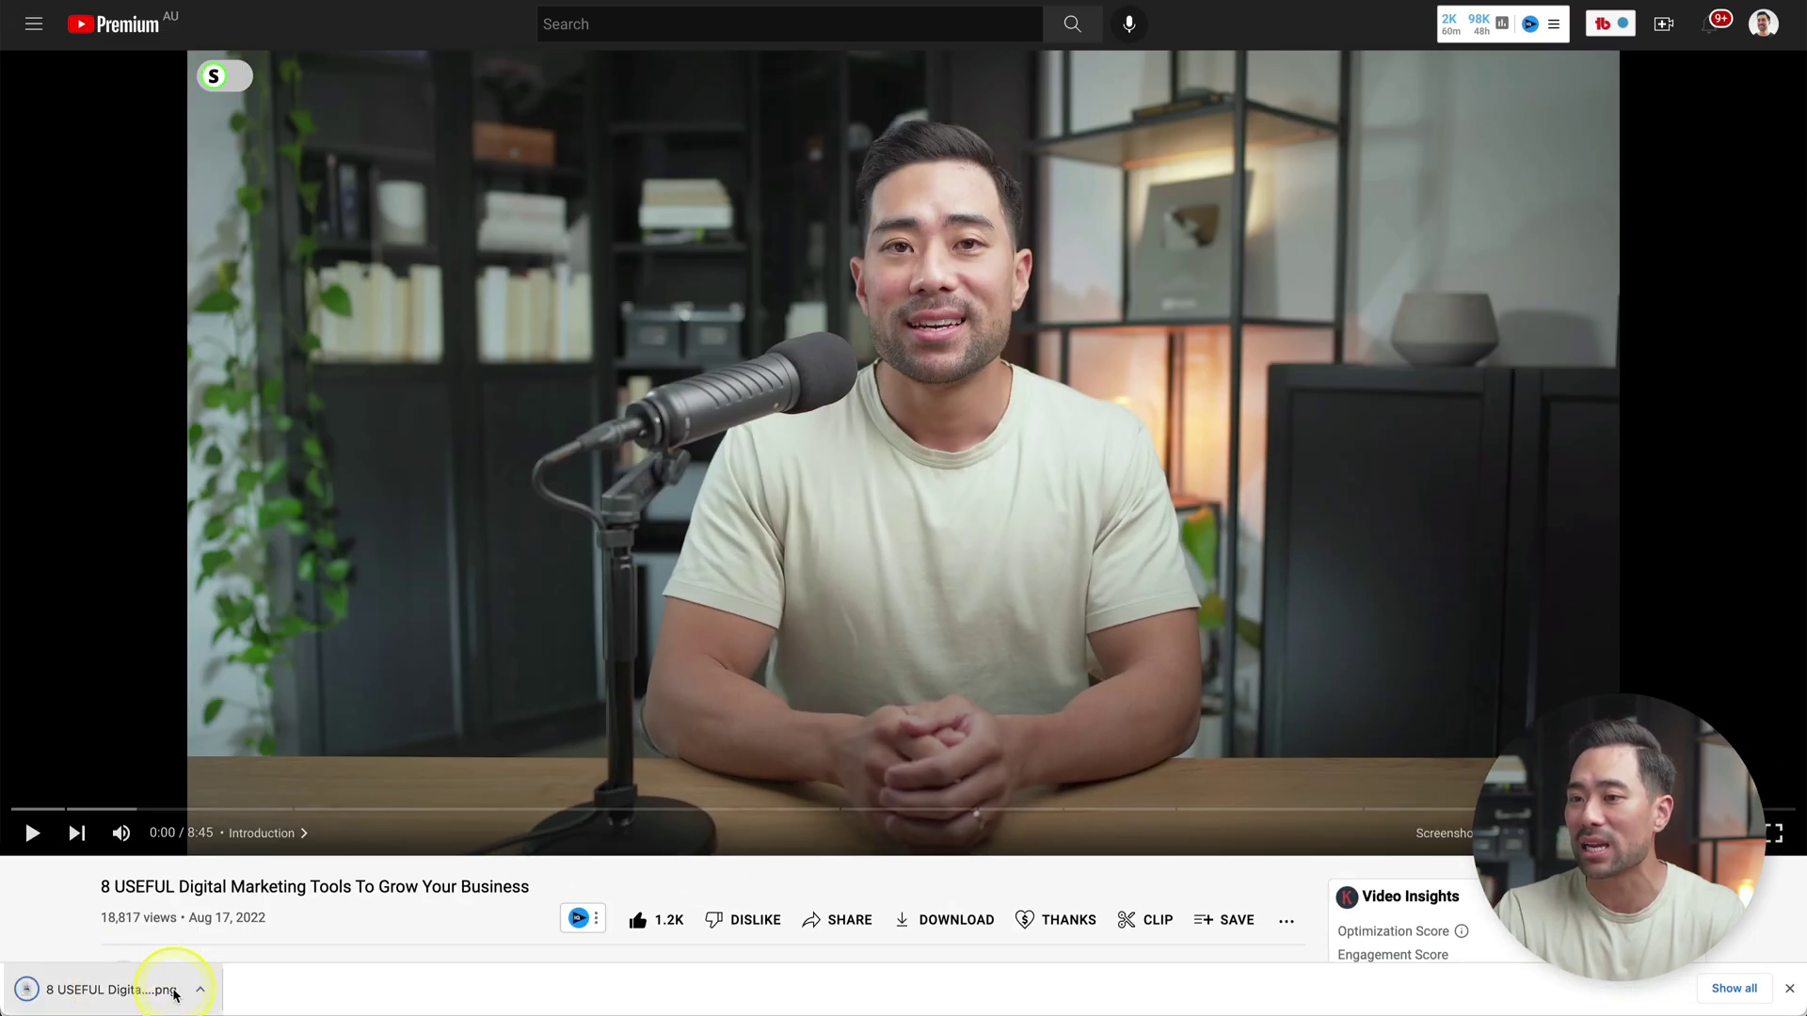
click(175, 990)
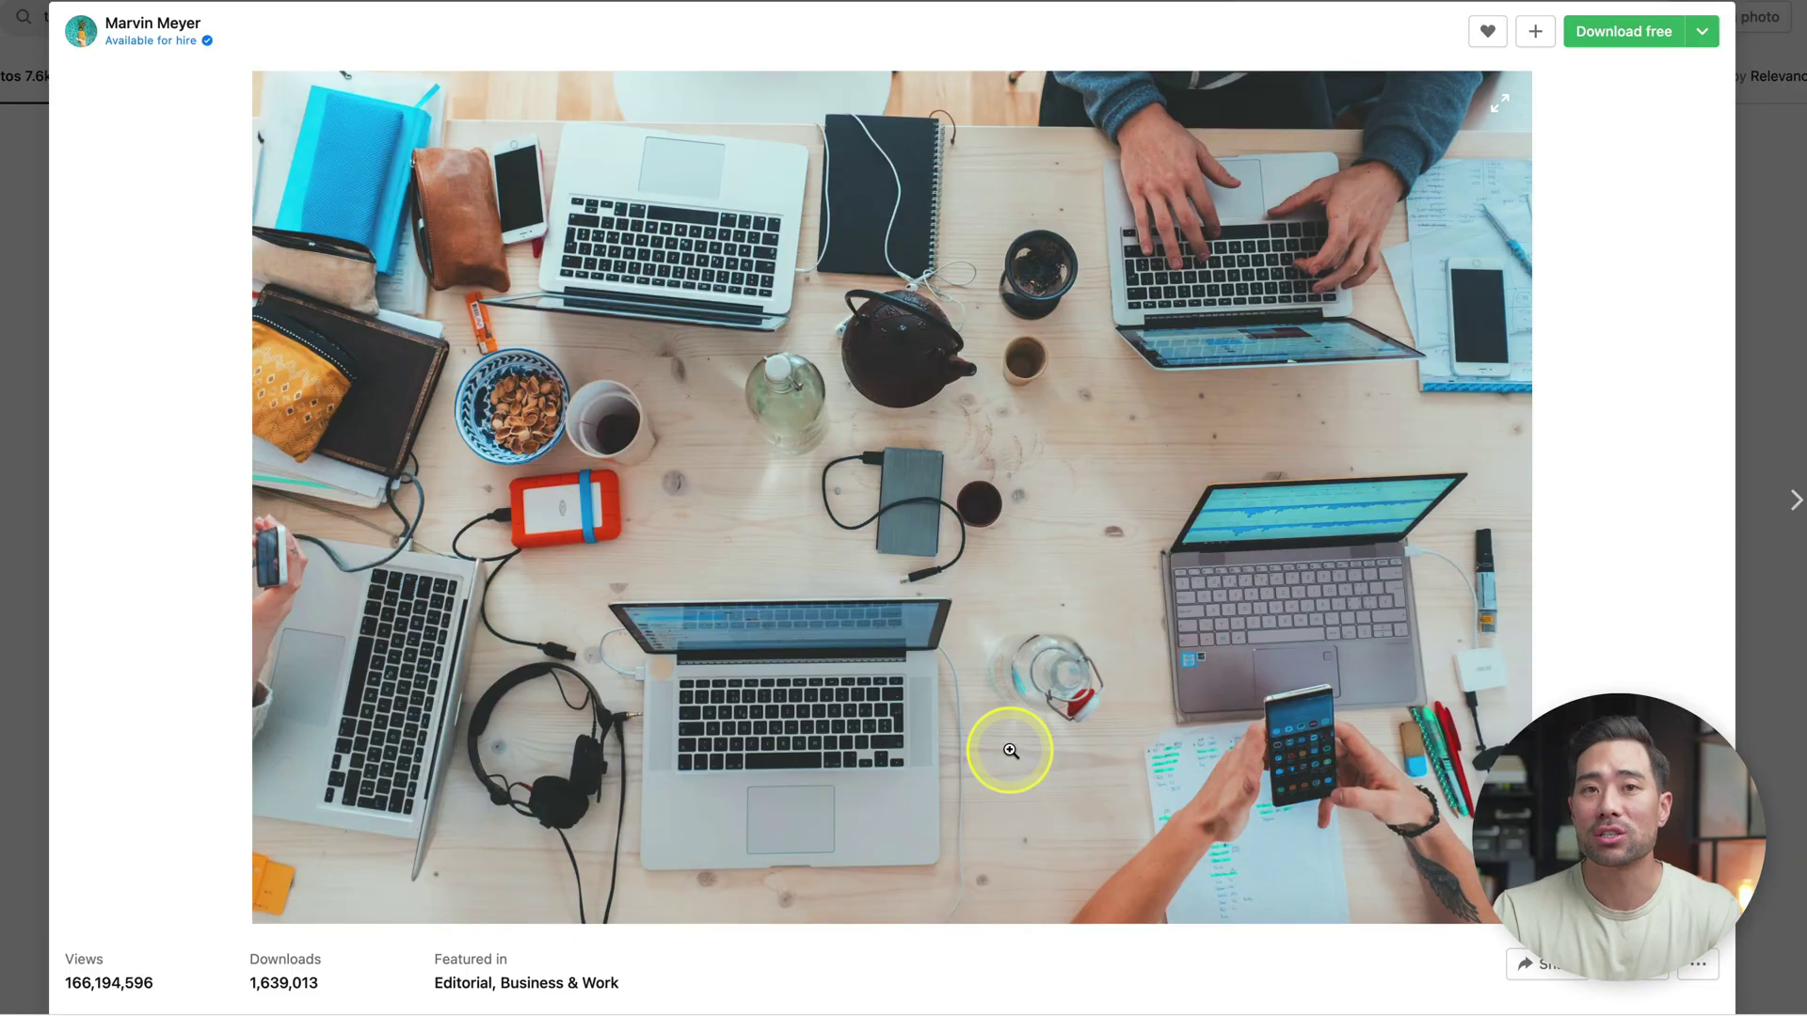
Save the Unsplash laptops-on-desk photo into images/tech using Save In…
right_click(767, 506)
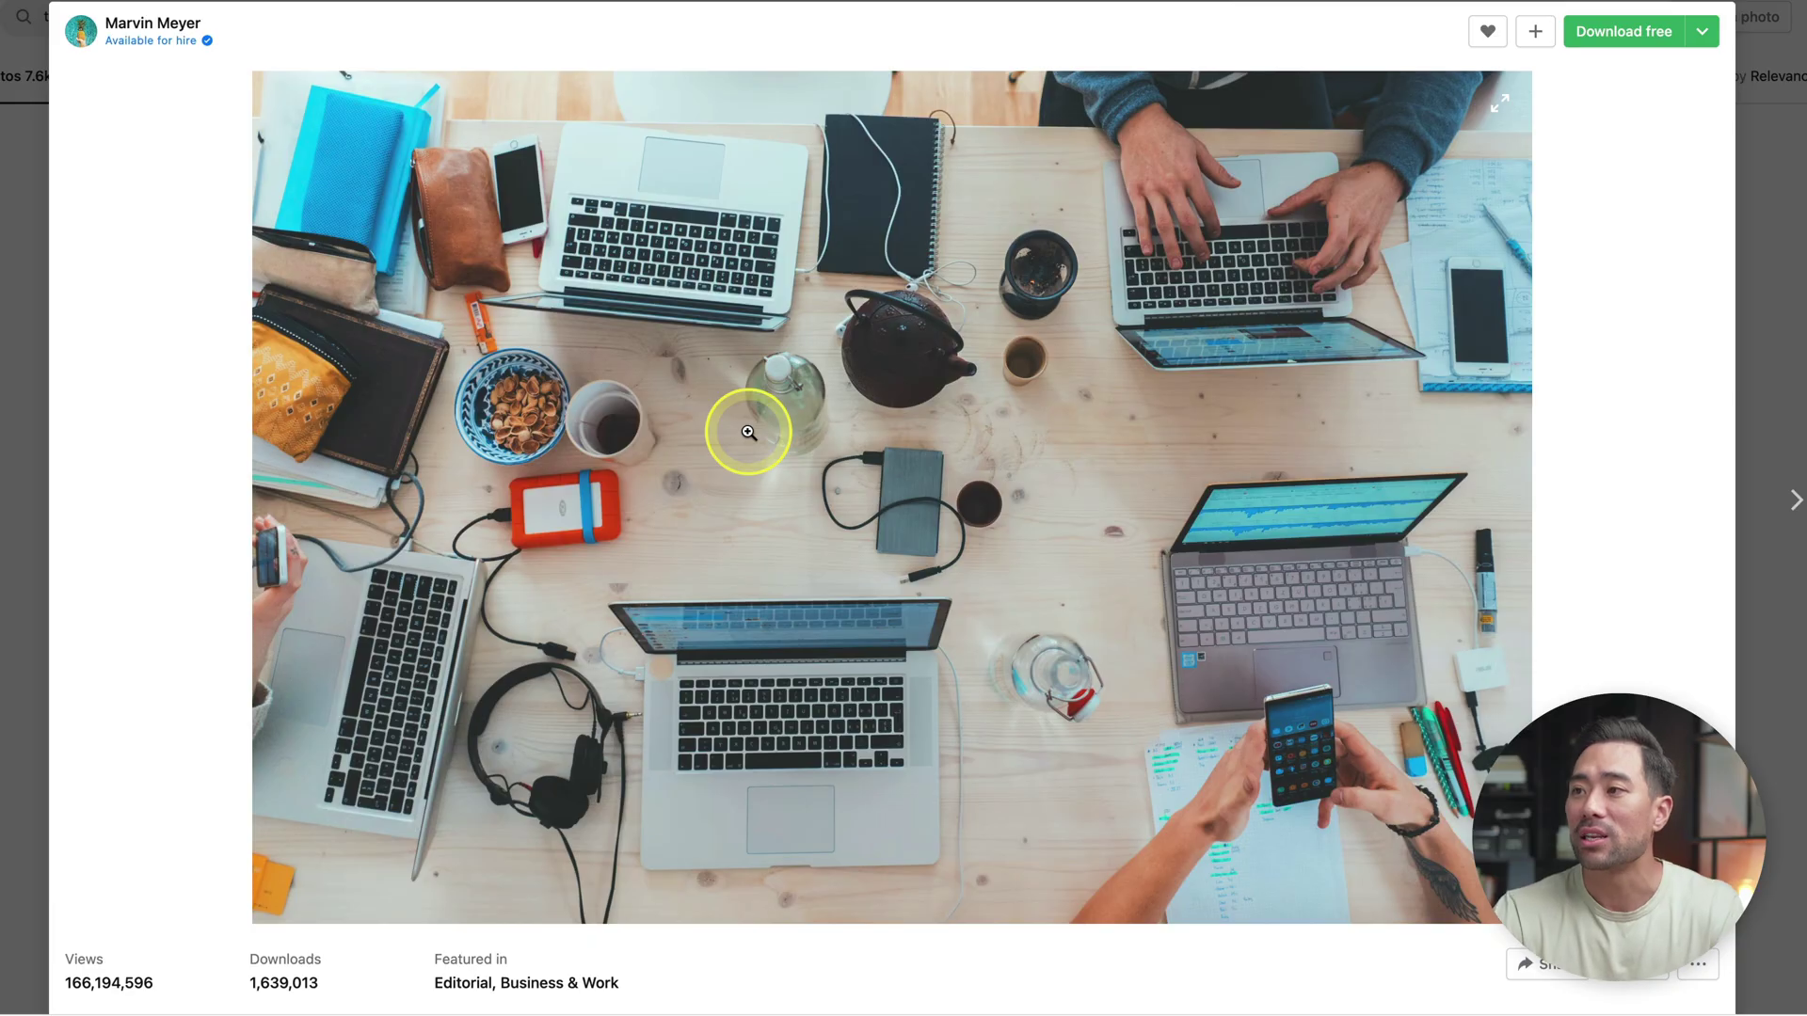
right_click(746, 425)
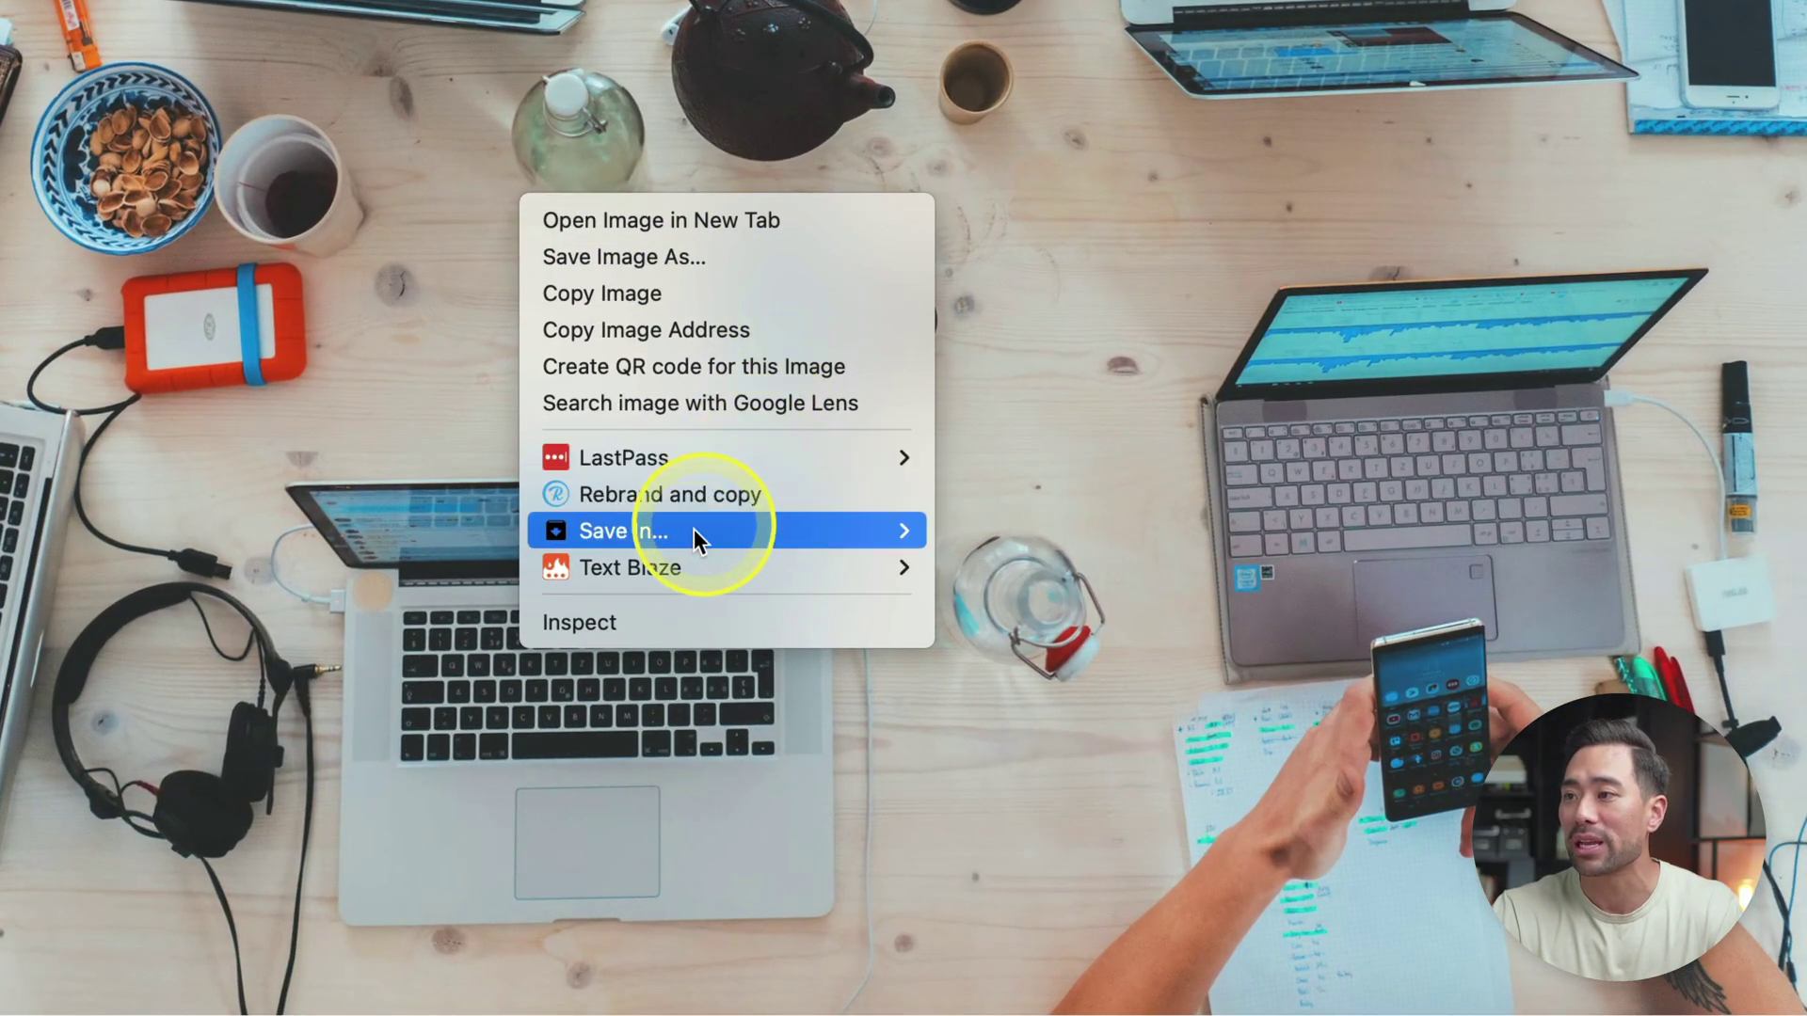
mouse_move(679, 538)
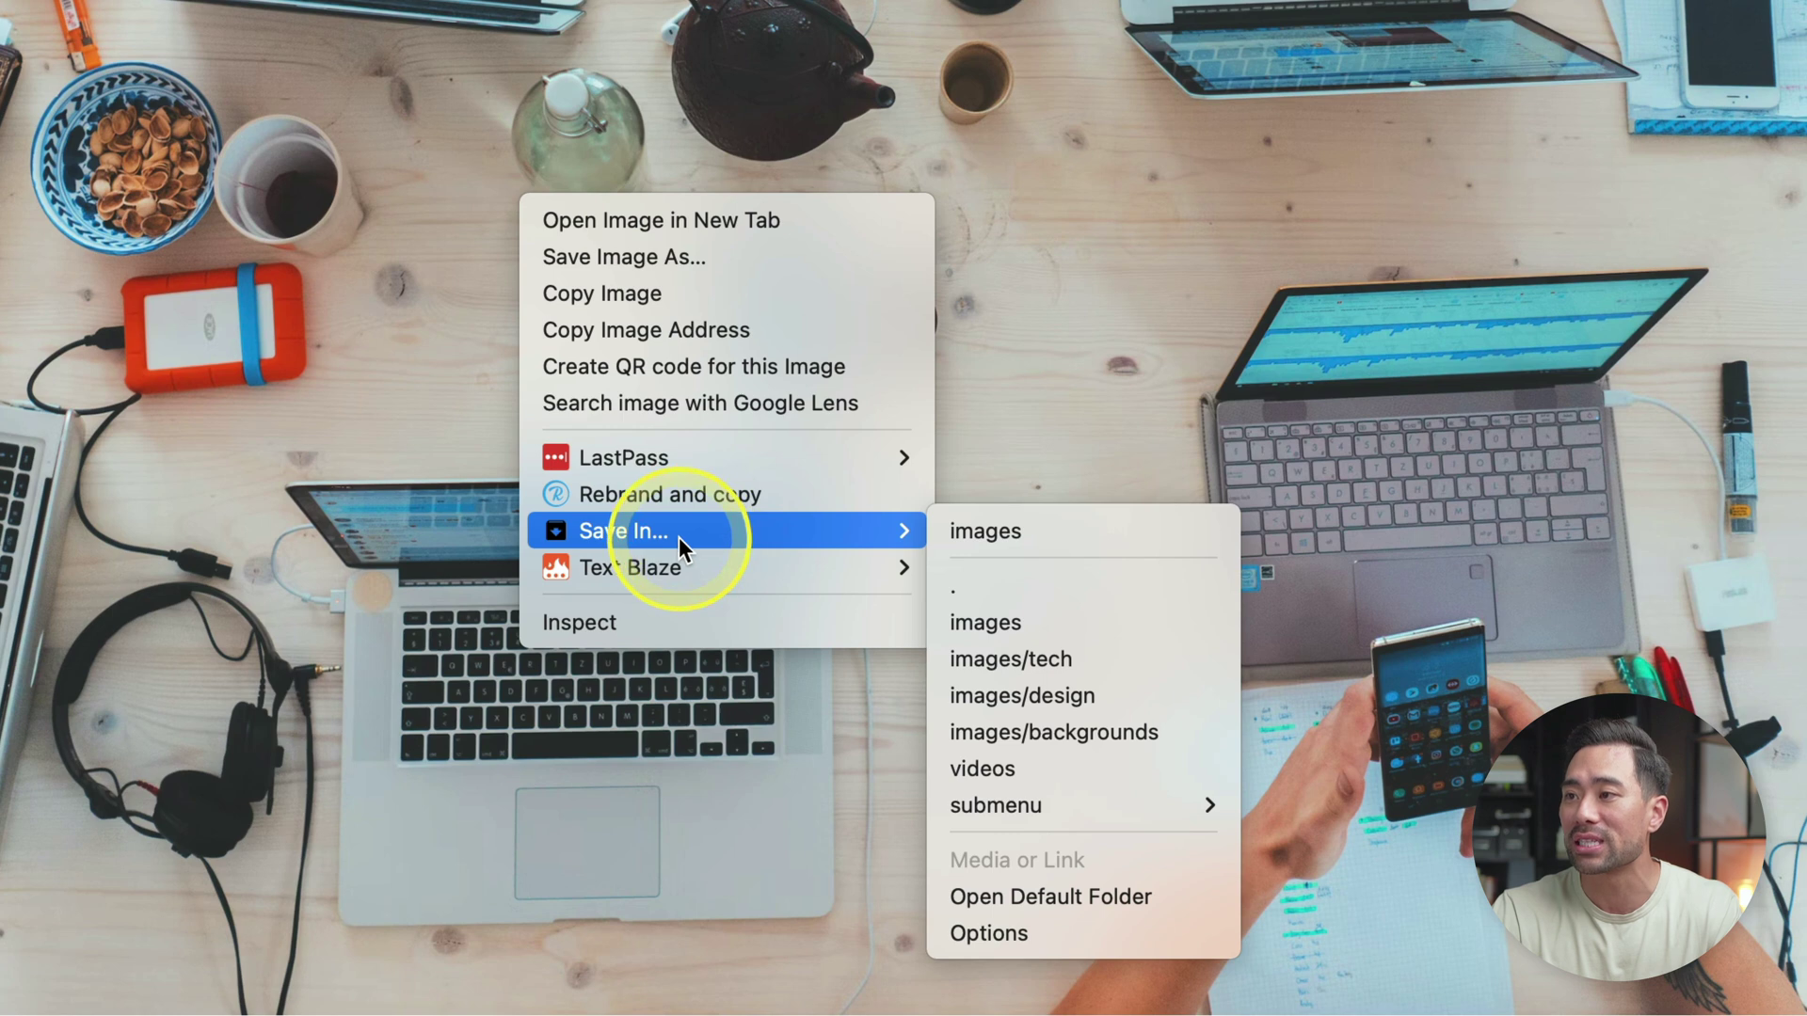
click(1048, 659)
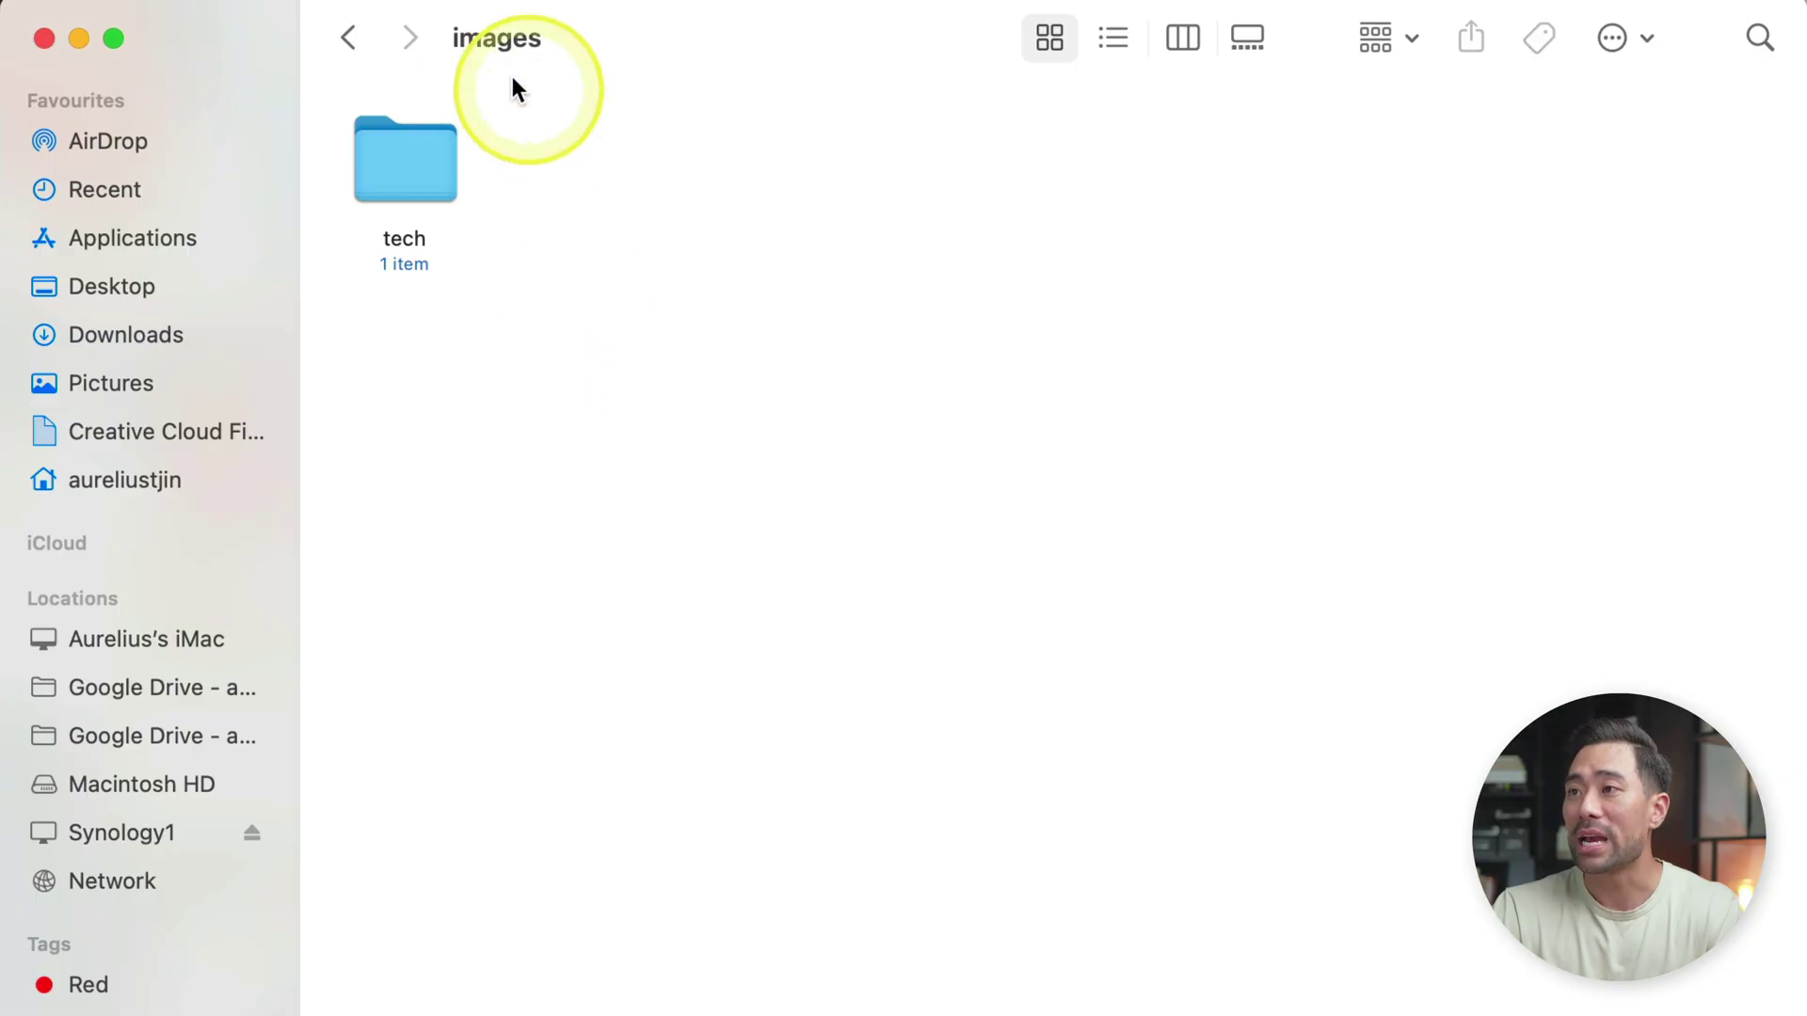
Open the tech folder in Finder and select the saved desk photo
double_click(414, 179)
click(454, 190)
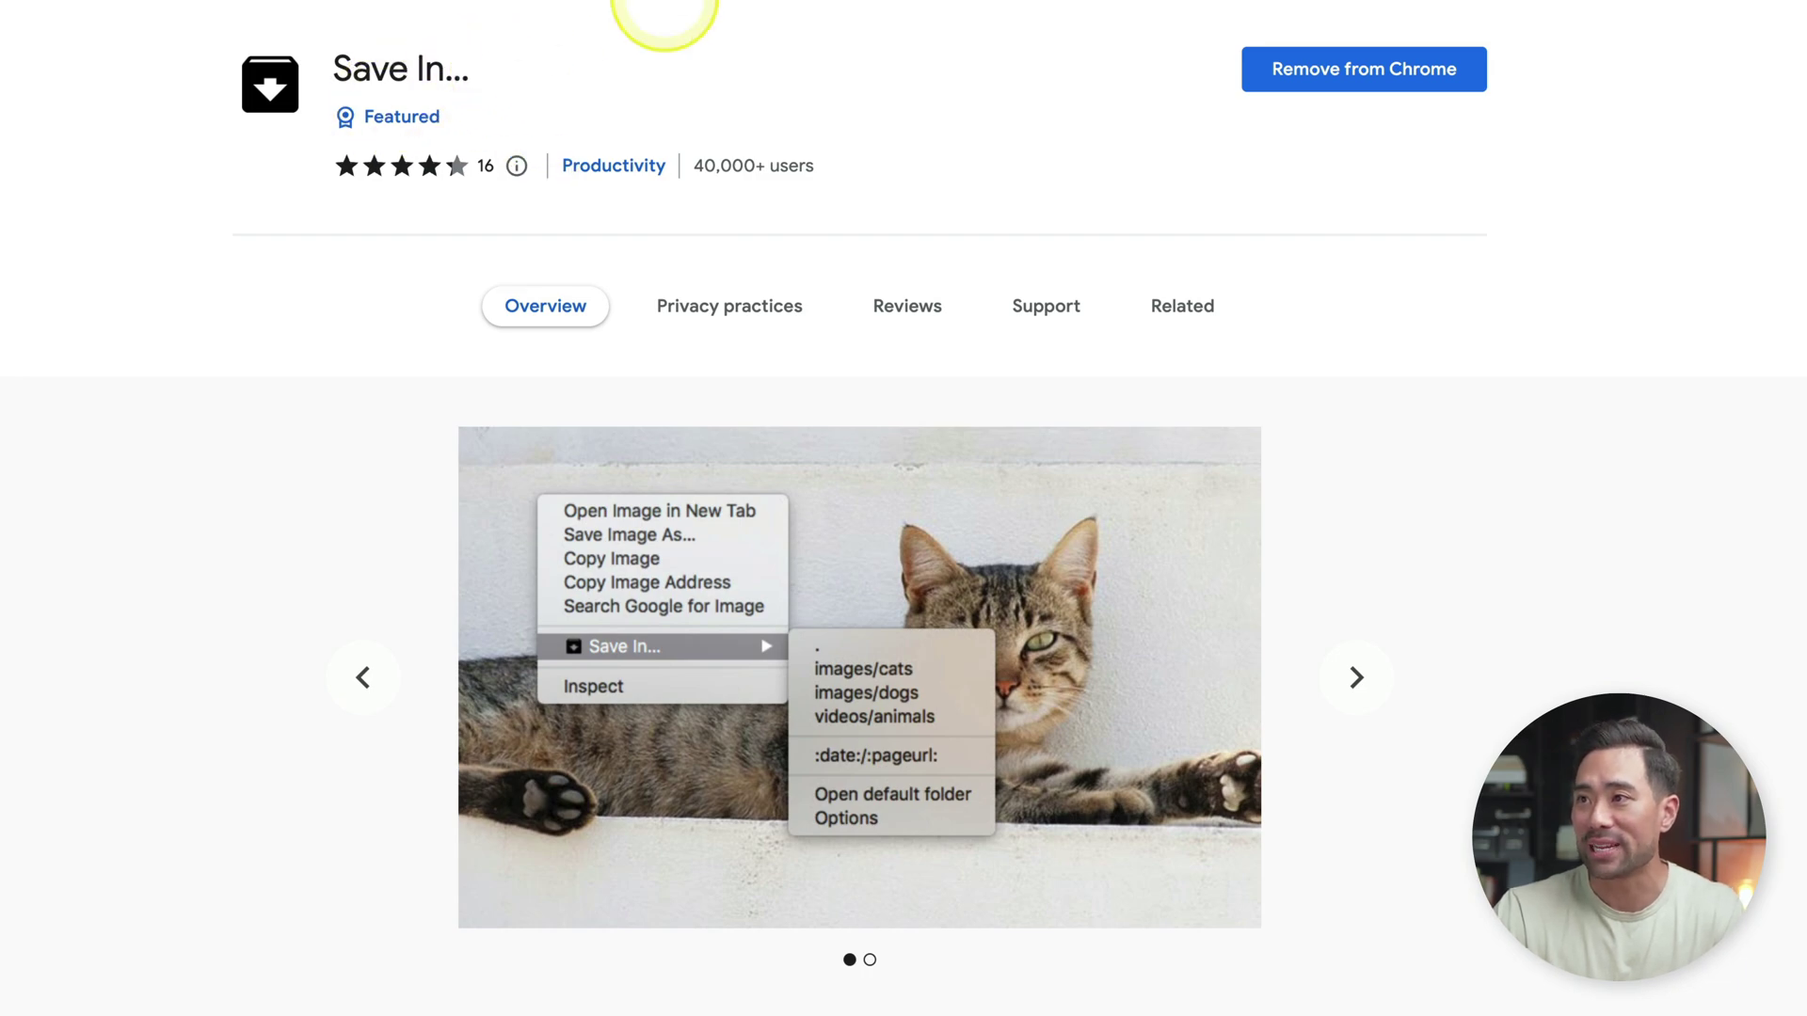
Open the Save In… options and add an images/demo line to the folder list
right_click(557, 429)
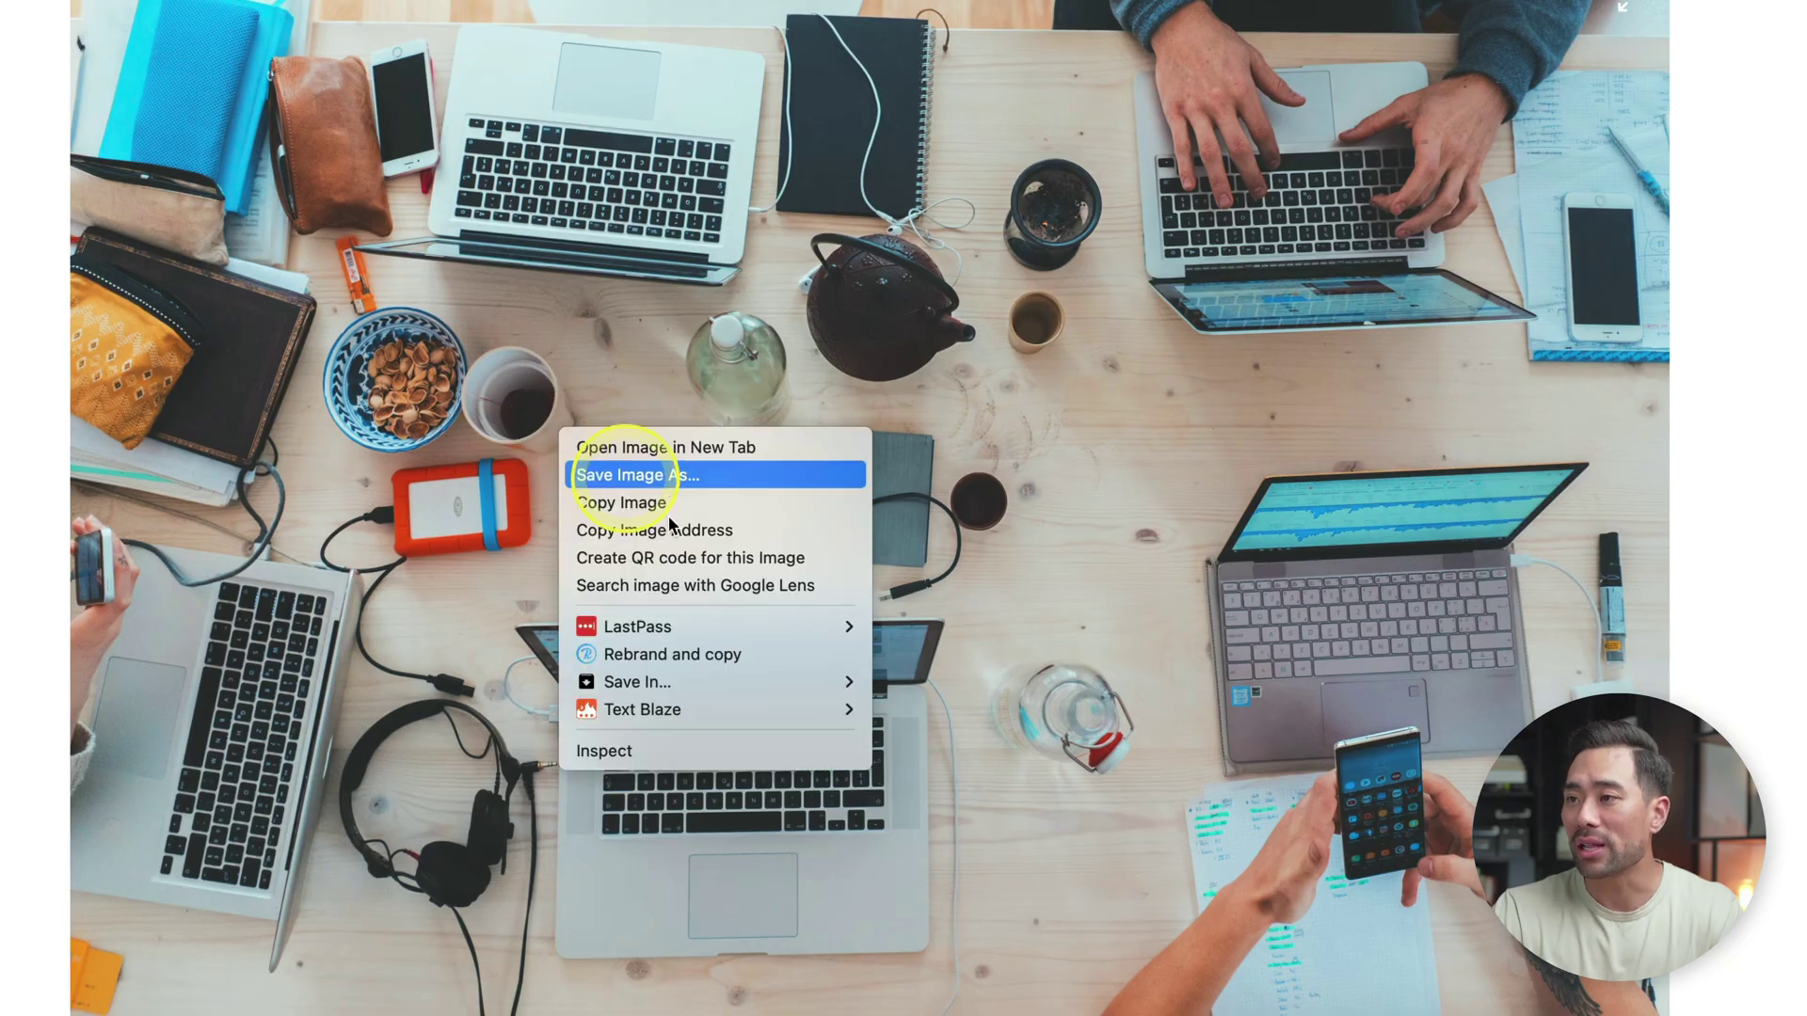
mouse_move(696, 678)
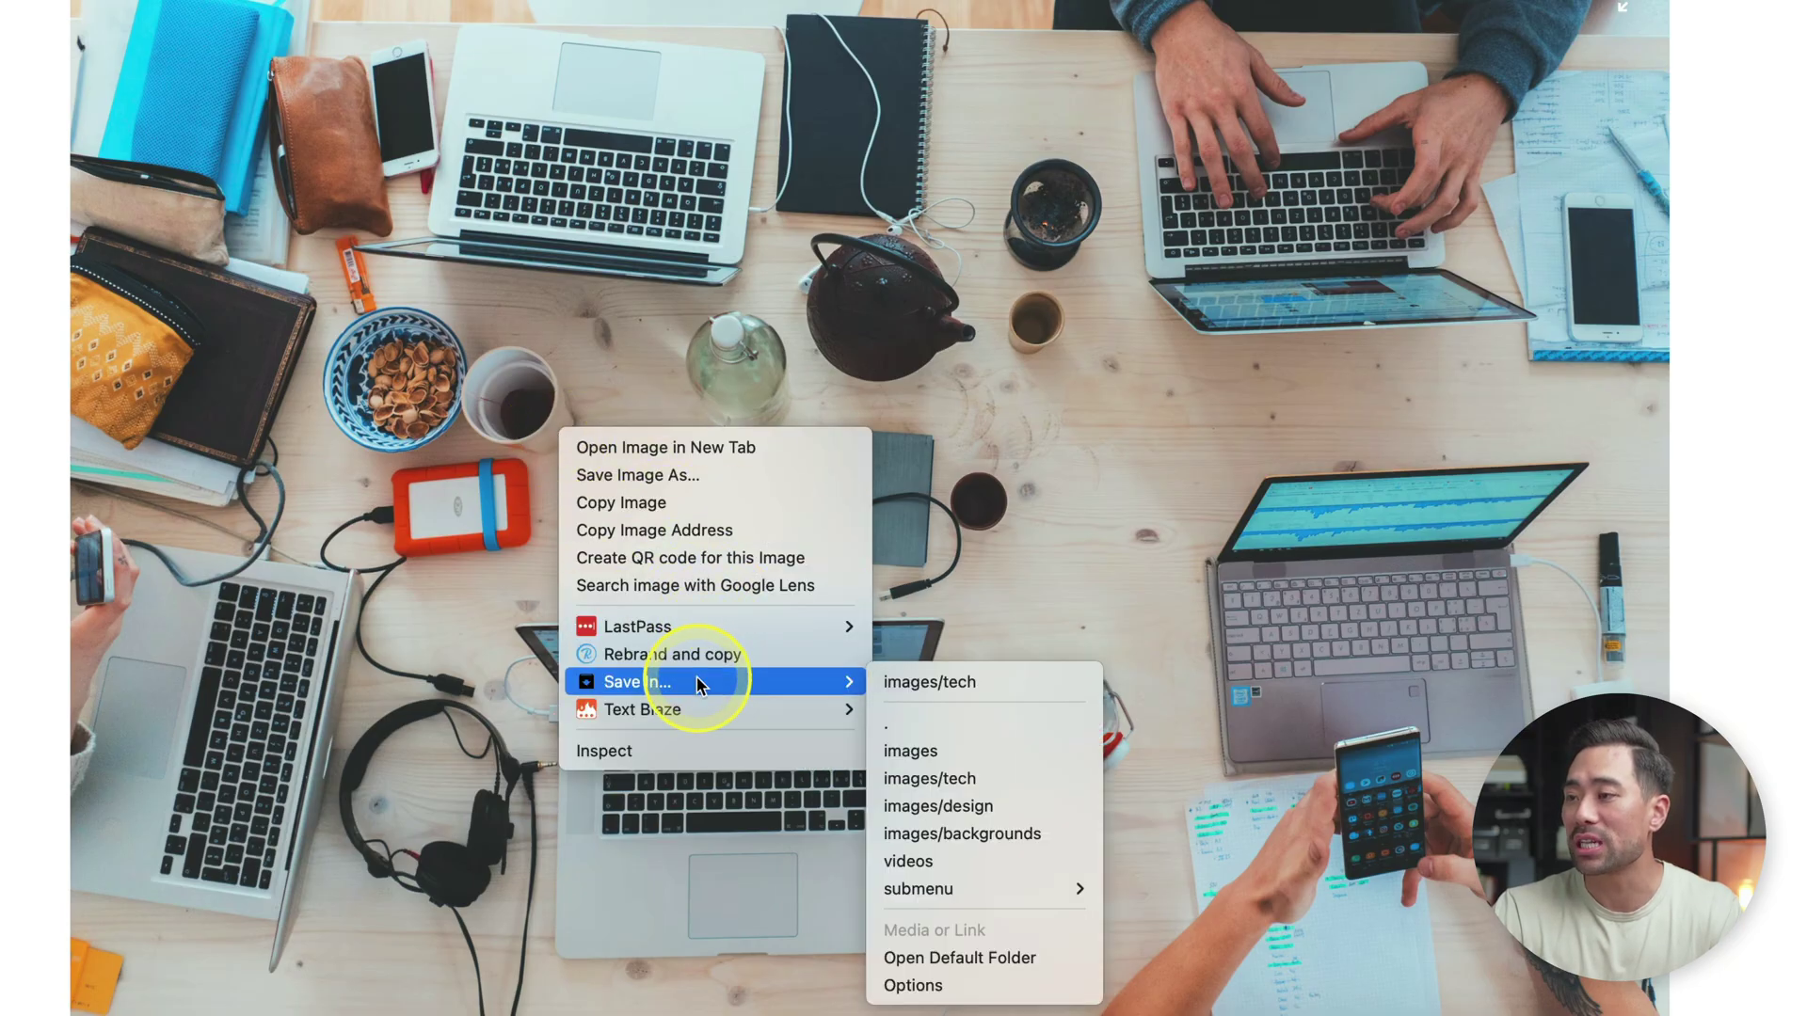
click(946, 985)
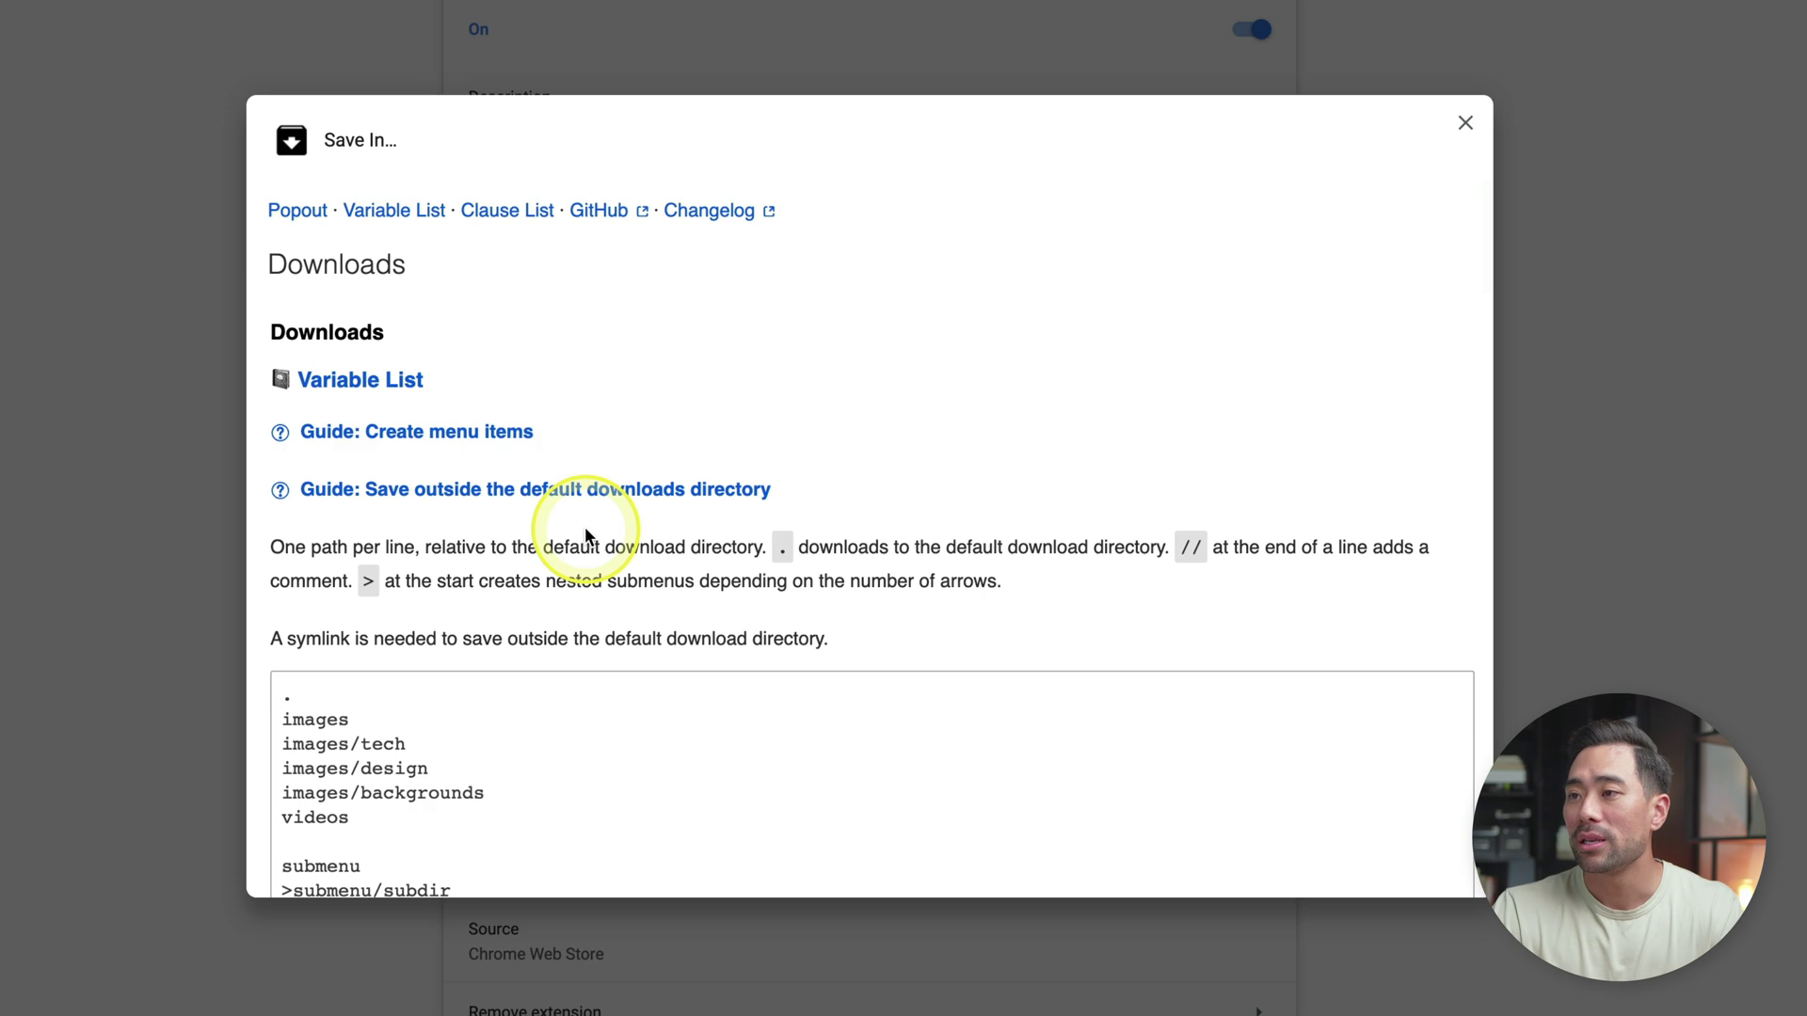
scroll(533, 573, down, 2)
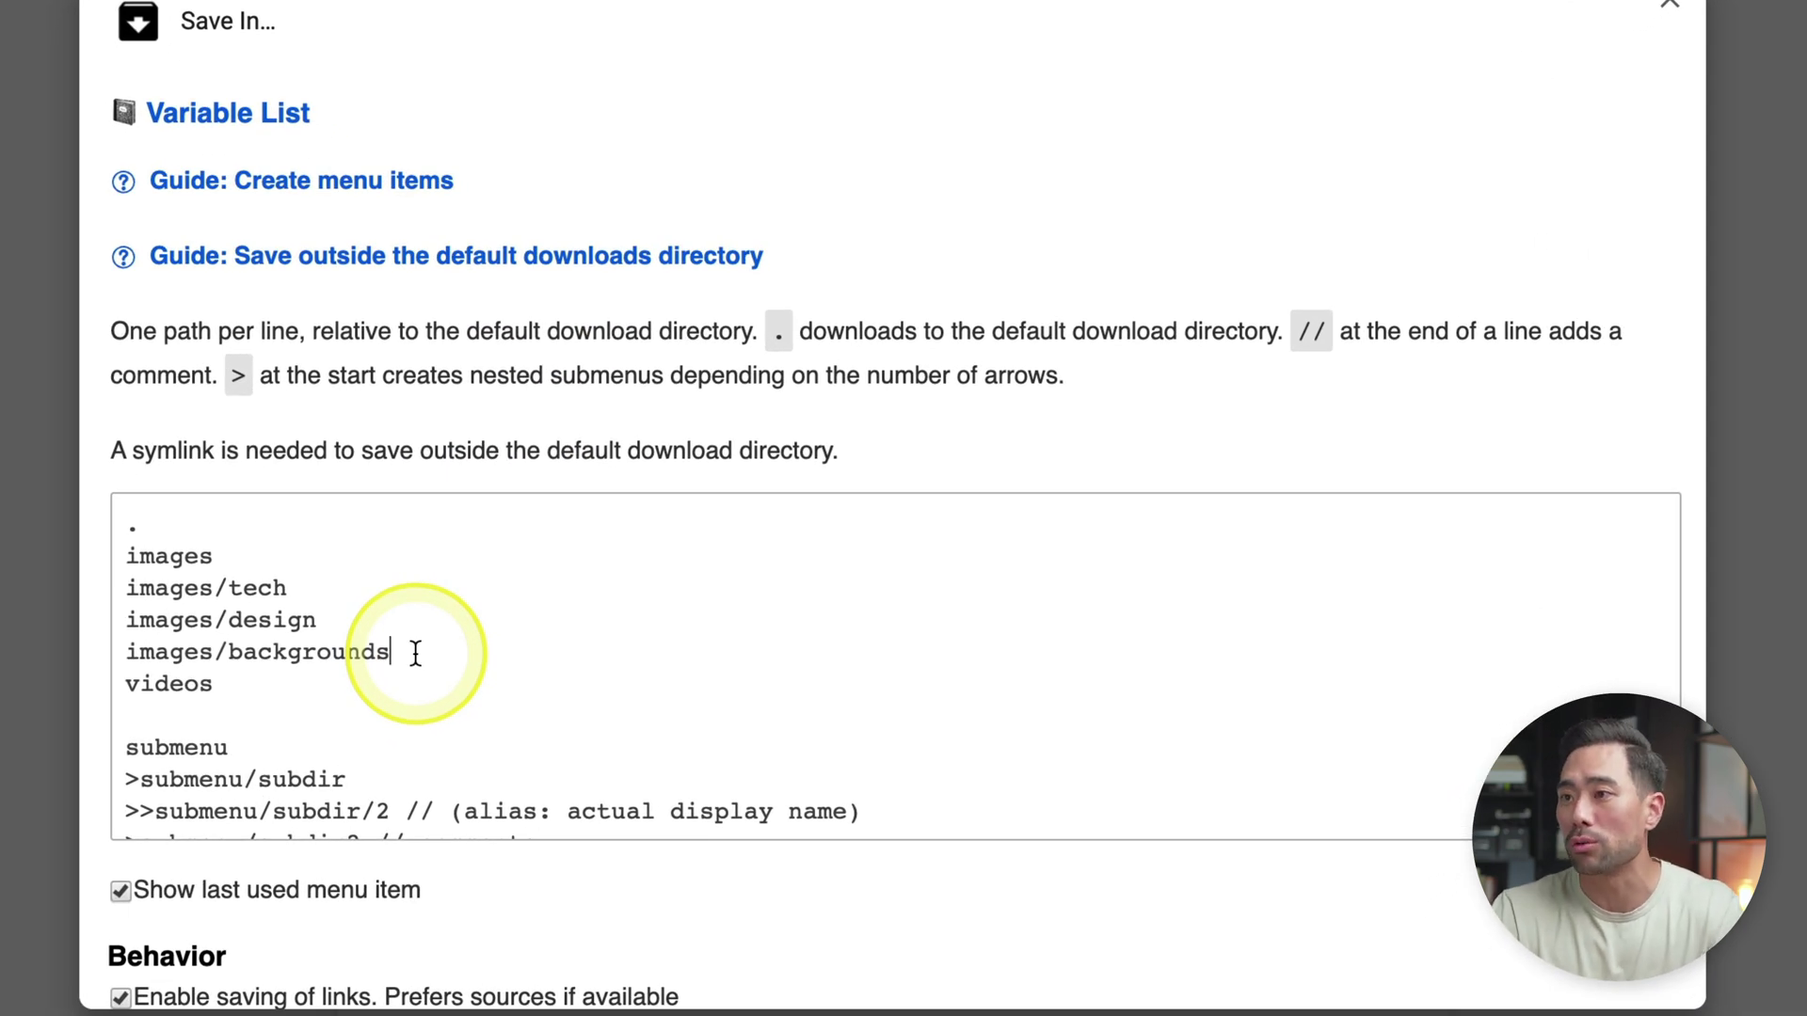
click(415, 652)
key(Return)
text(images/)
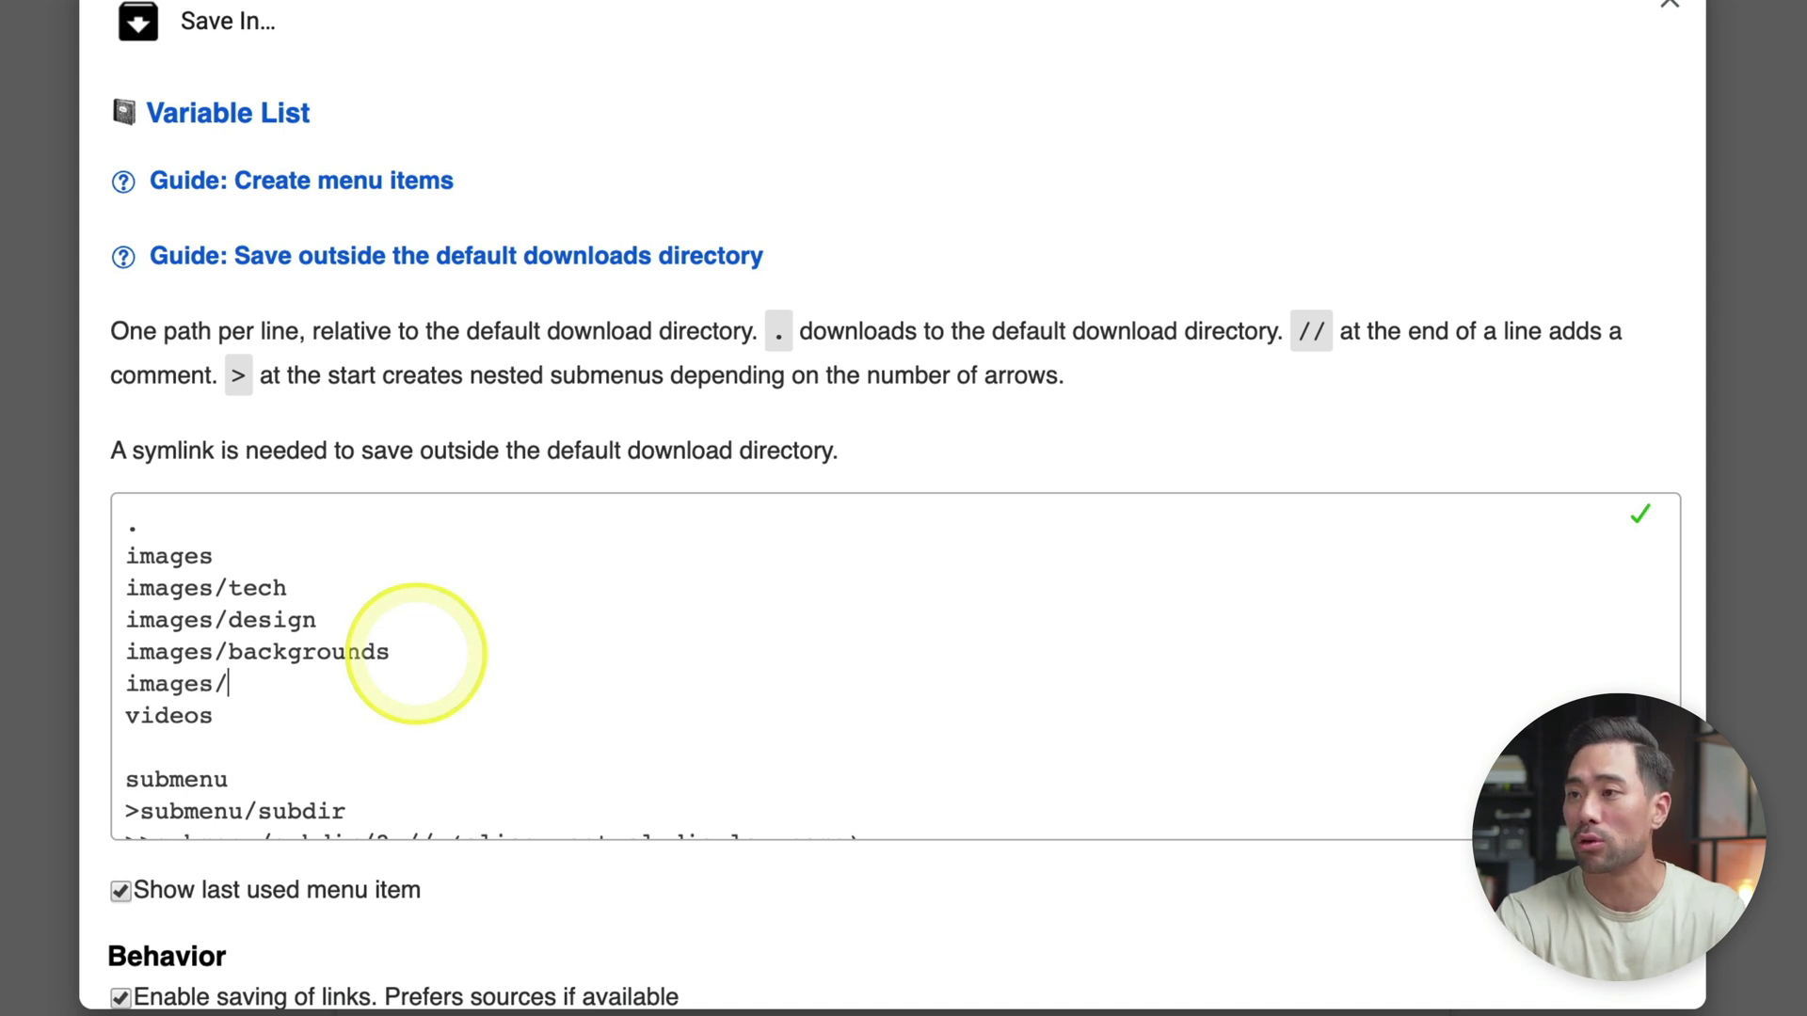
text(demo)
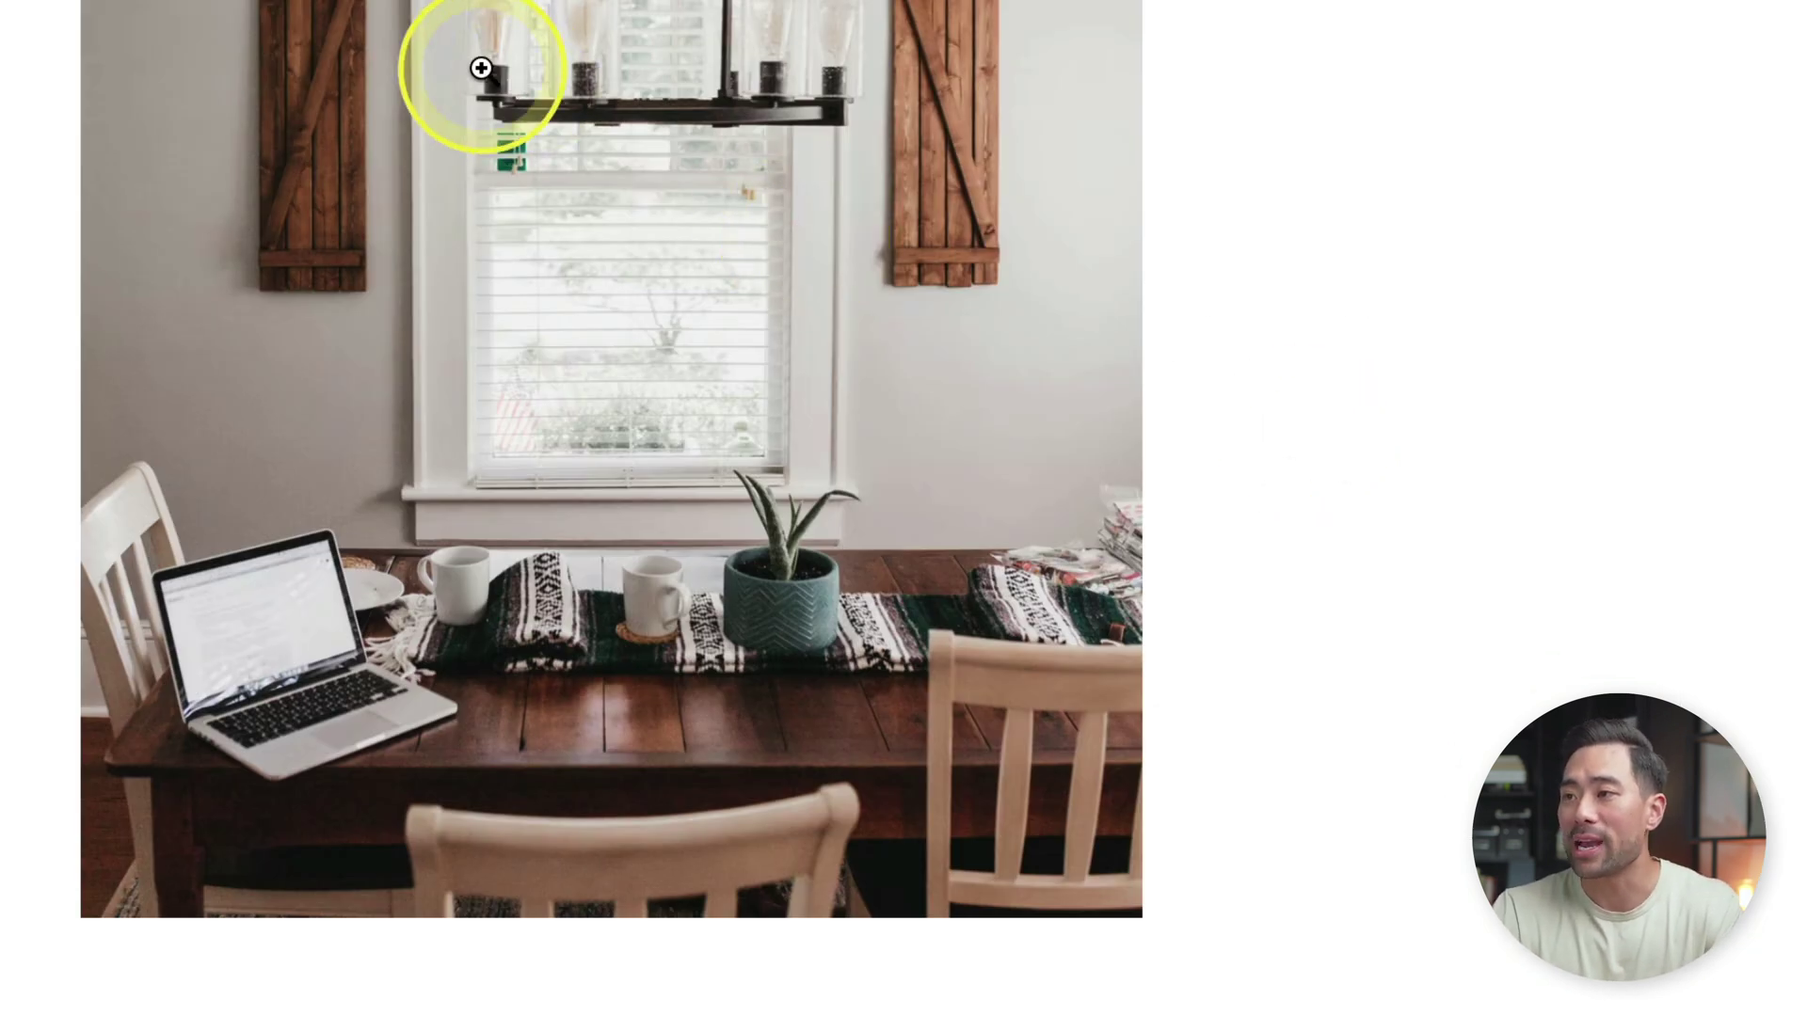
Browse the updated Save In… folder choices for the Unsplash dining-room photo
right_click(480, 68)
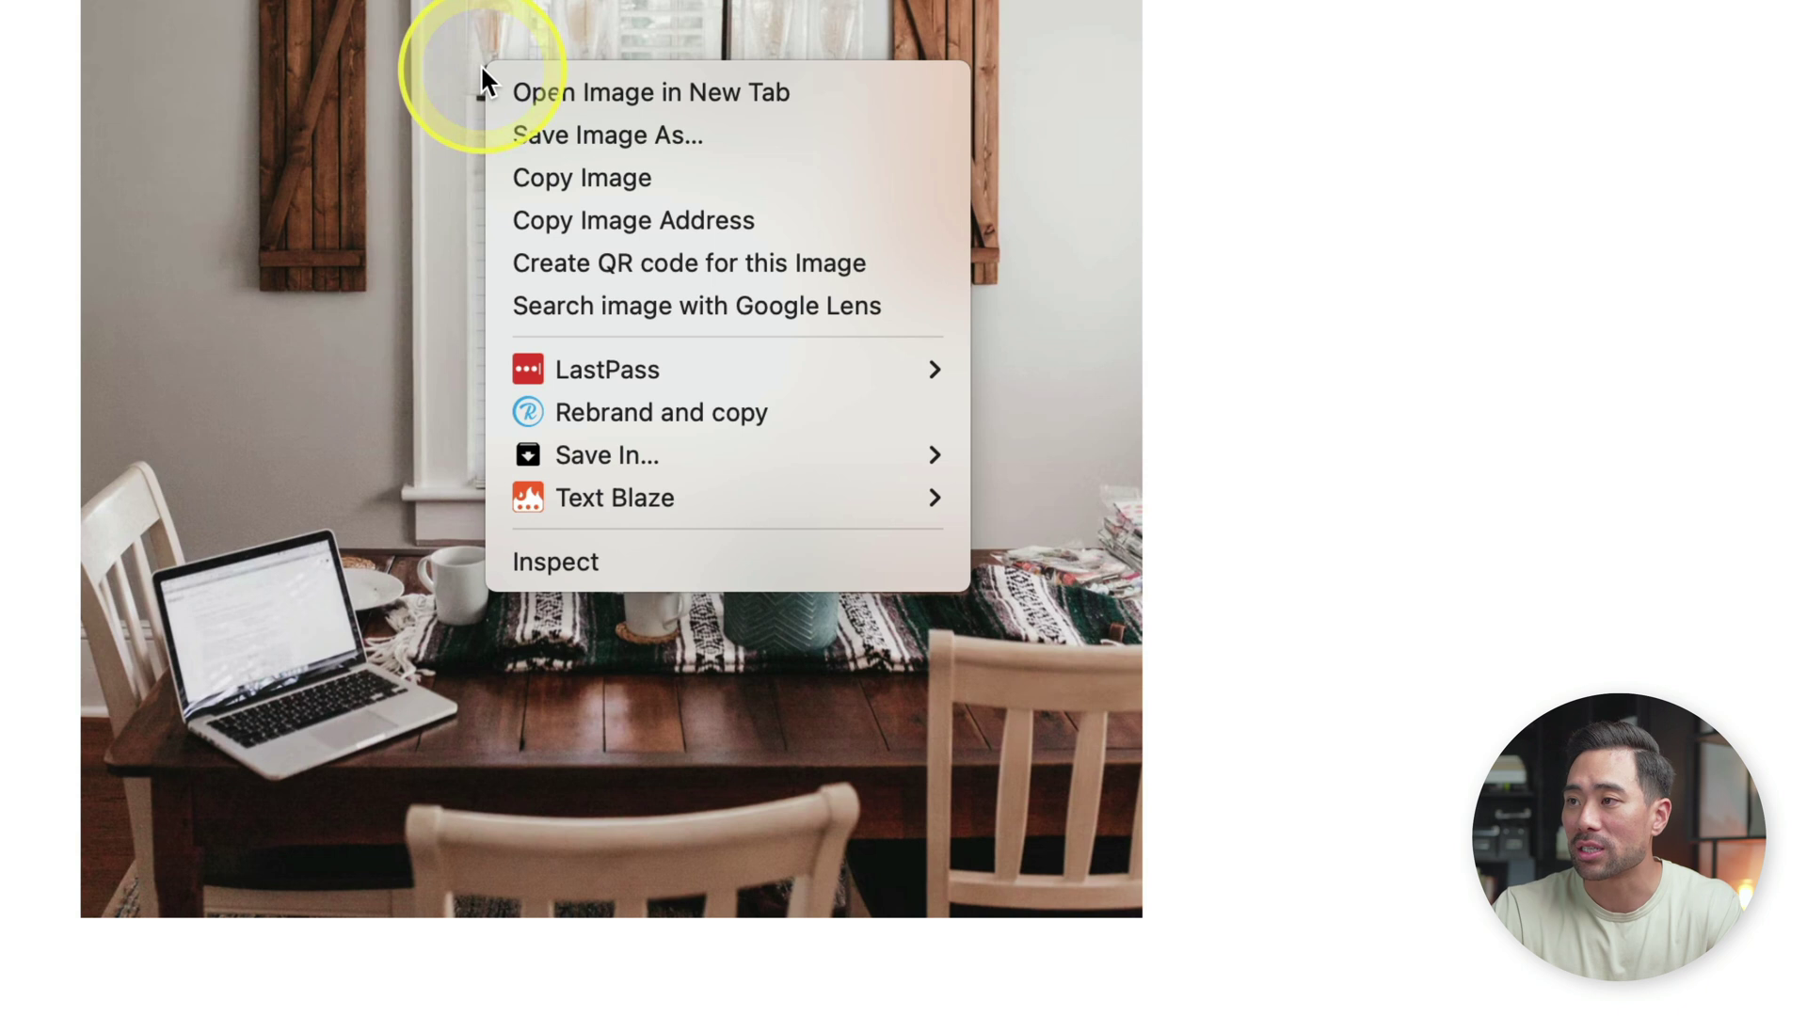
mouse_move(631, 456)
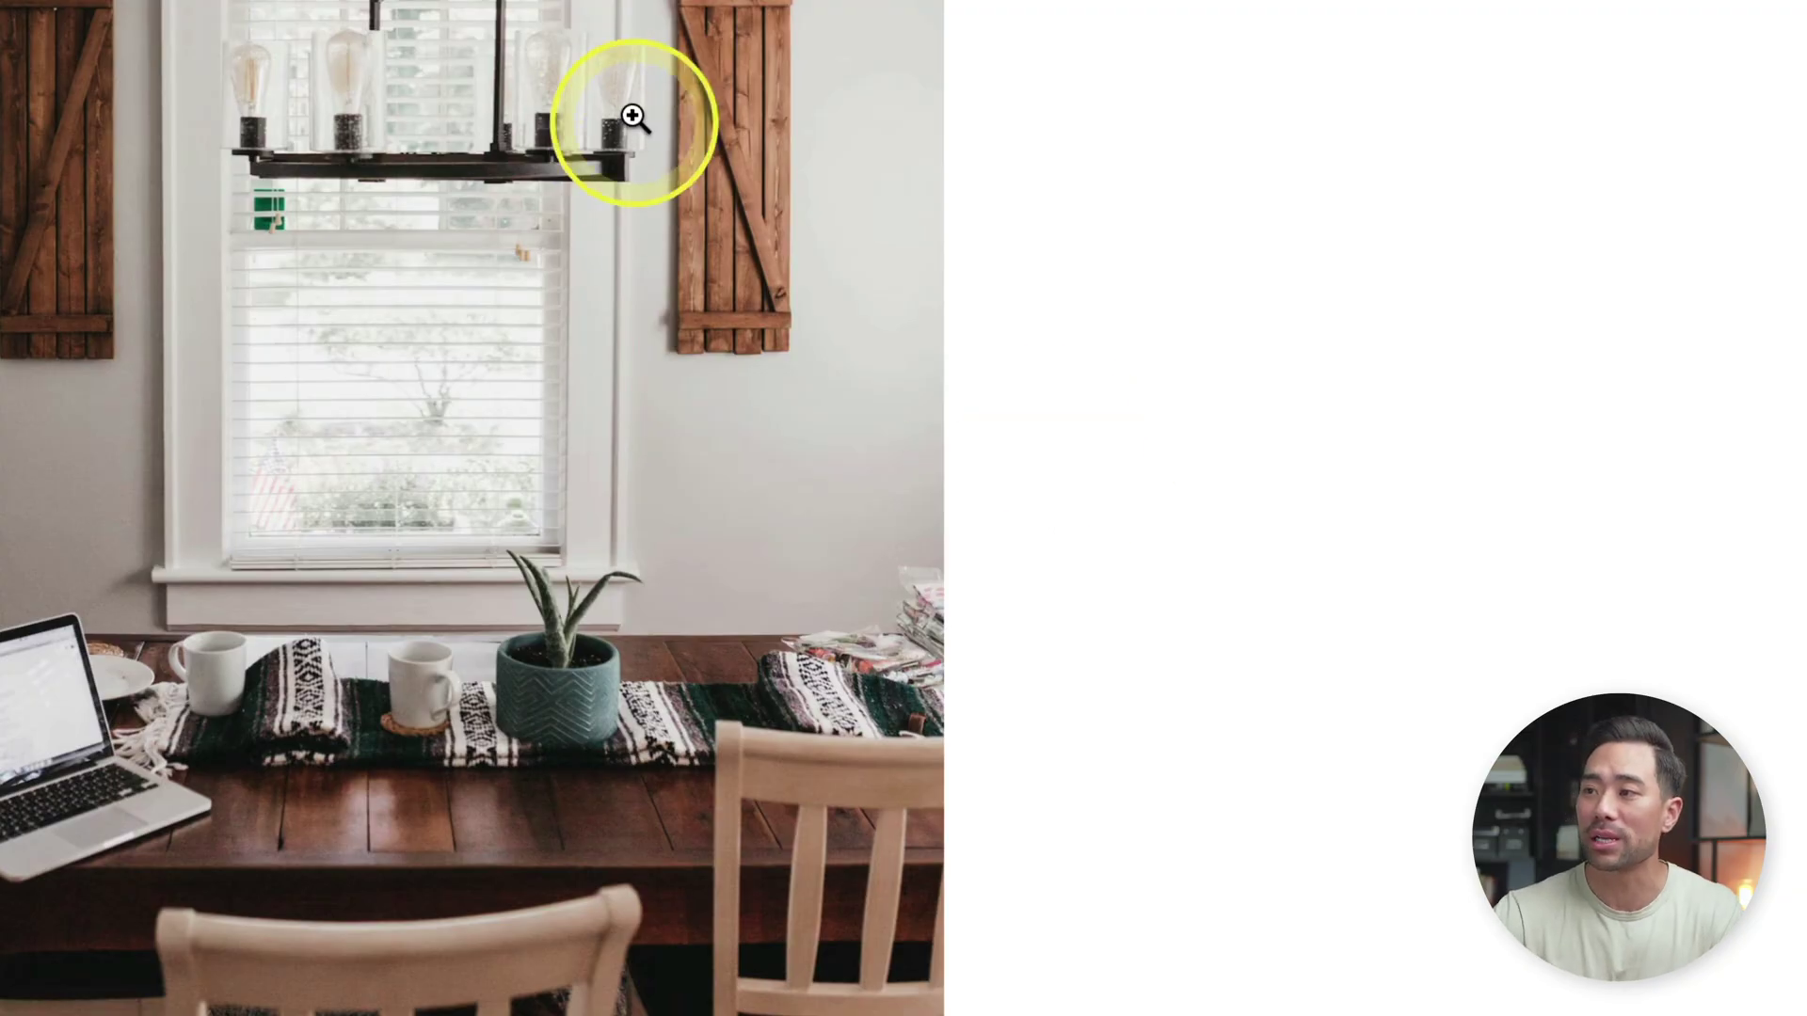
right_click(508, 96)
mouse_move(749, 492)
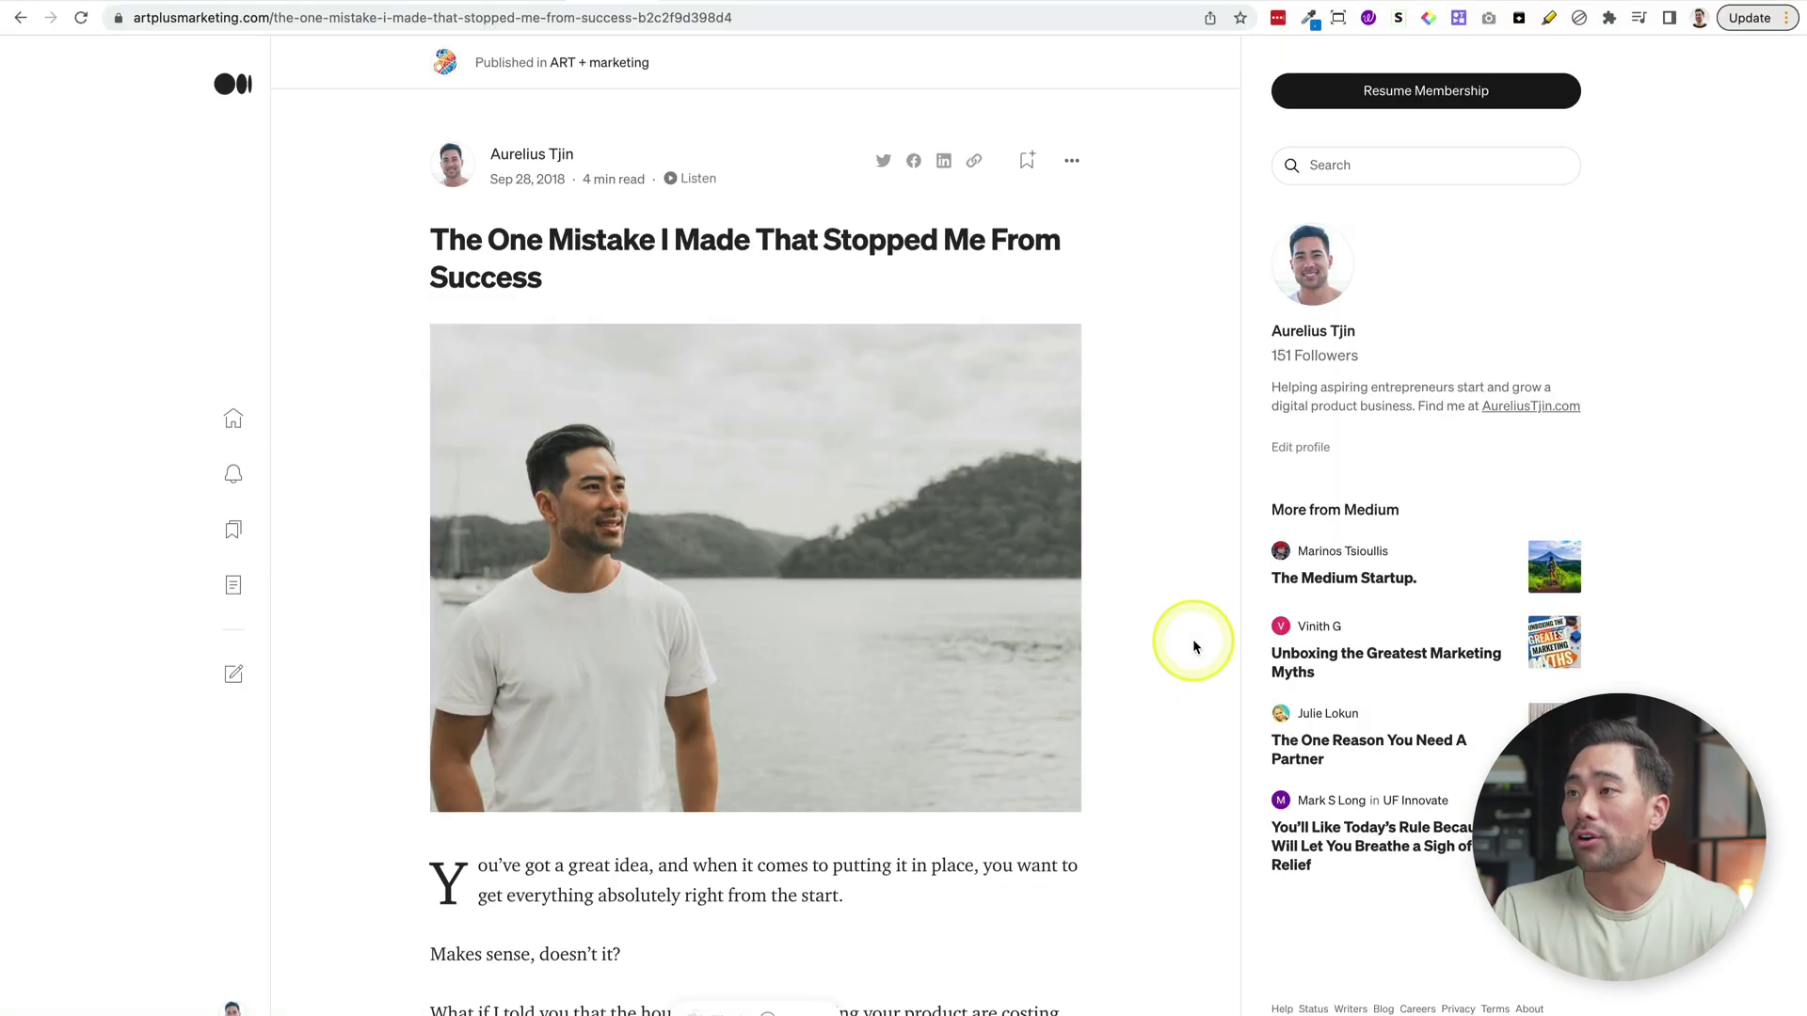
Auto-highlight the Medium article's key sentences, then add a second round of highlights
scroll(1193, 647, down, 20)
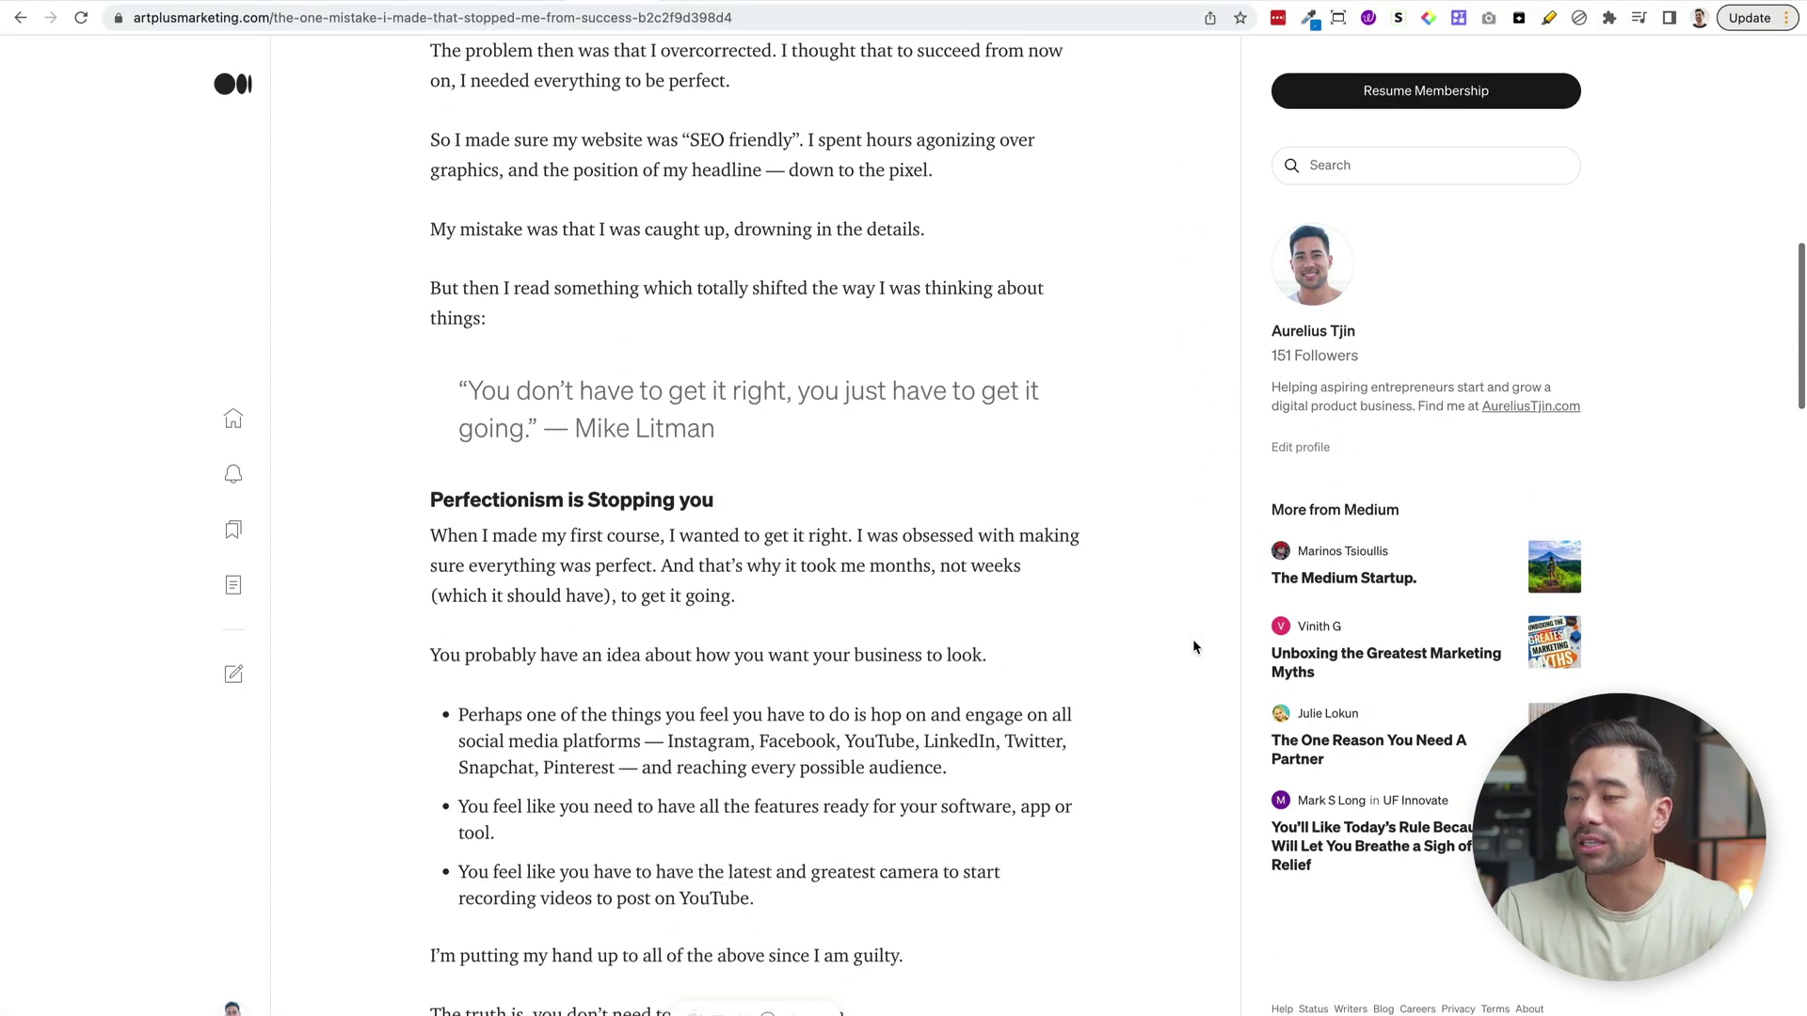
scroll(1193, 647, down, 5)
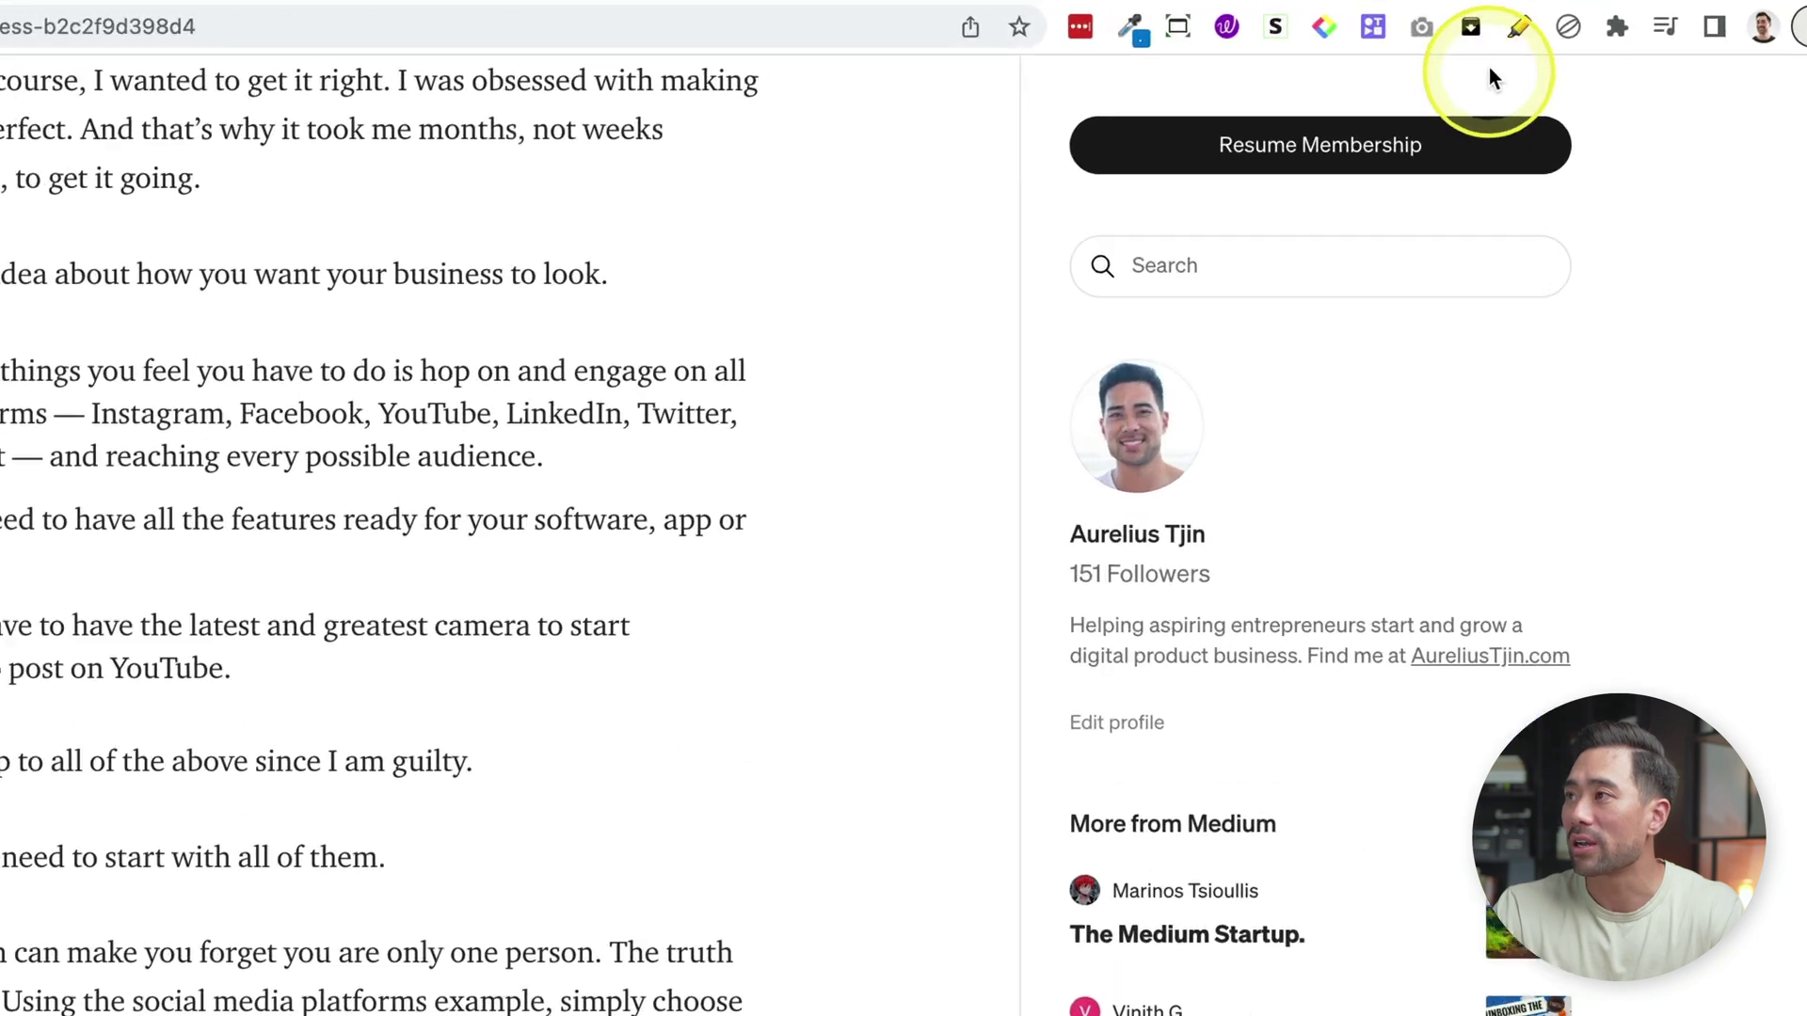
click(1505, 38)
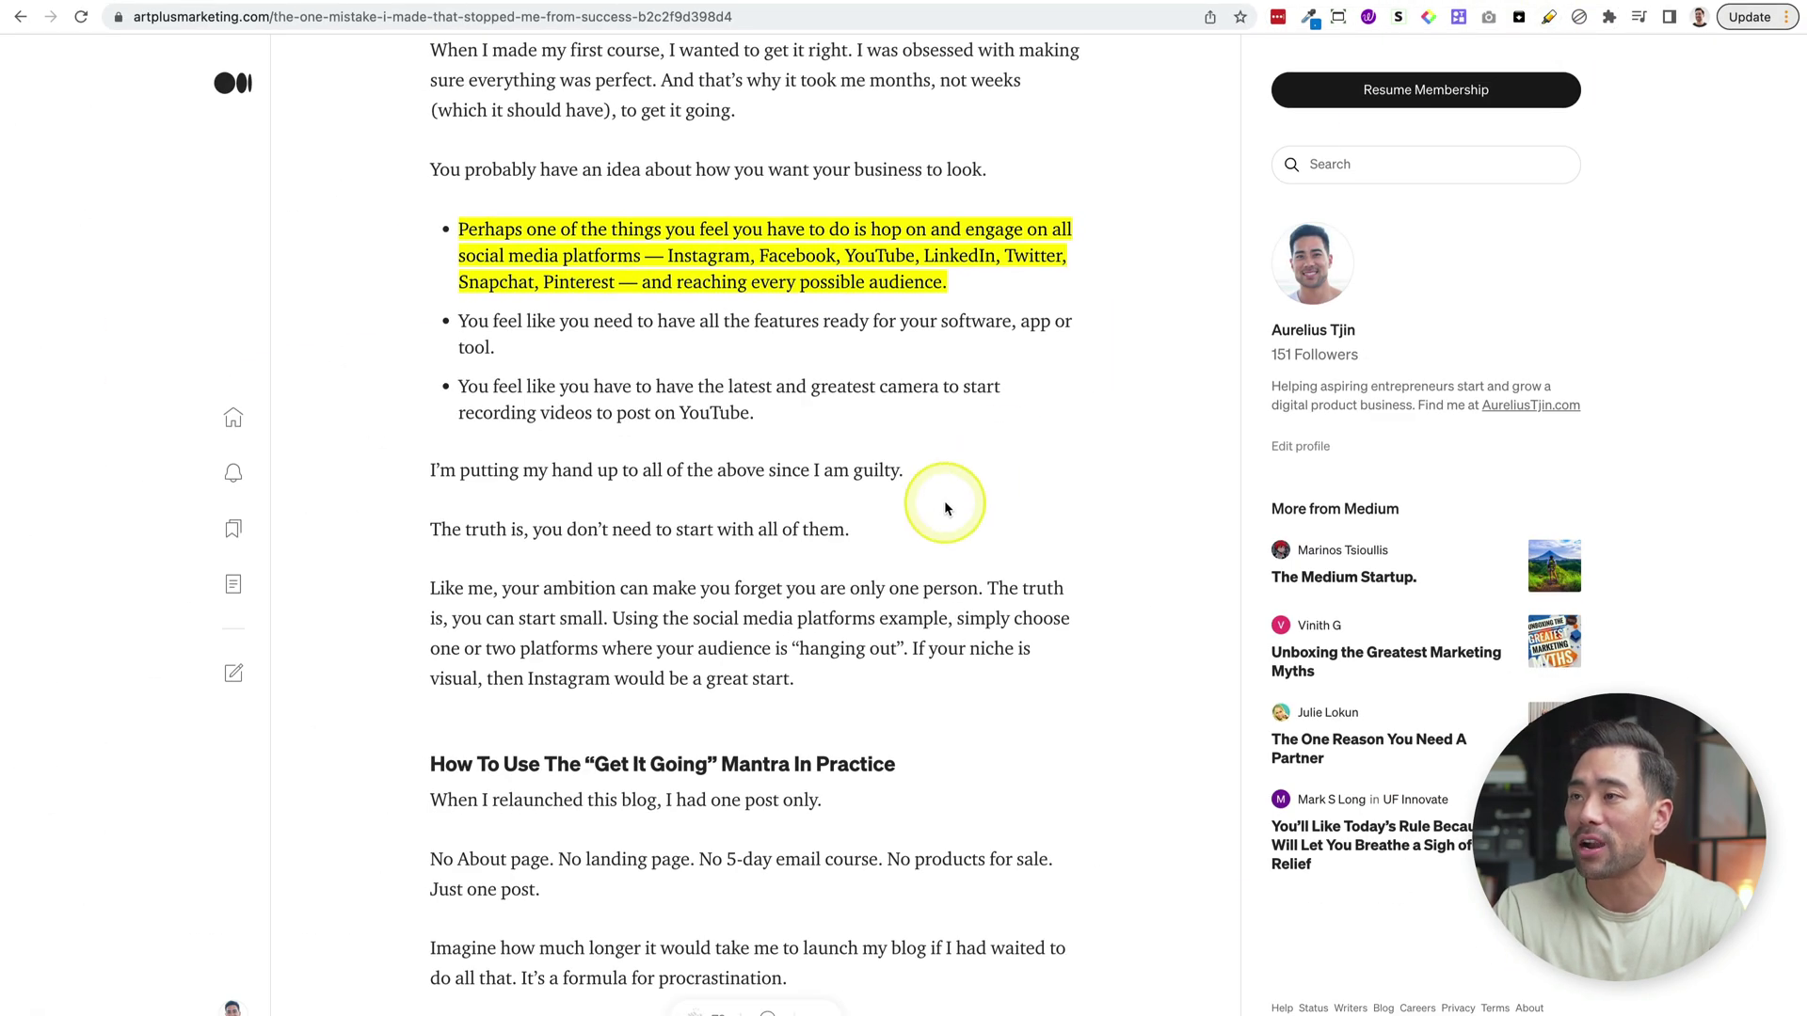
scroll(945, 508, down, 13)
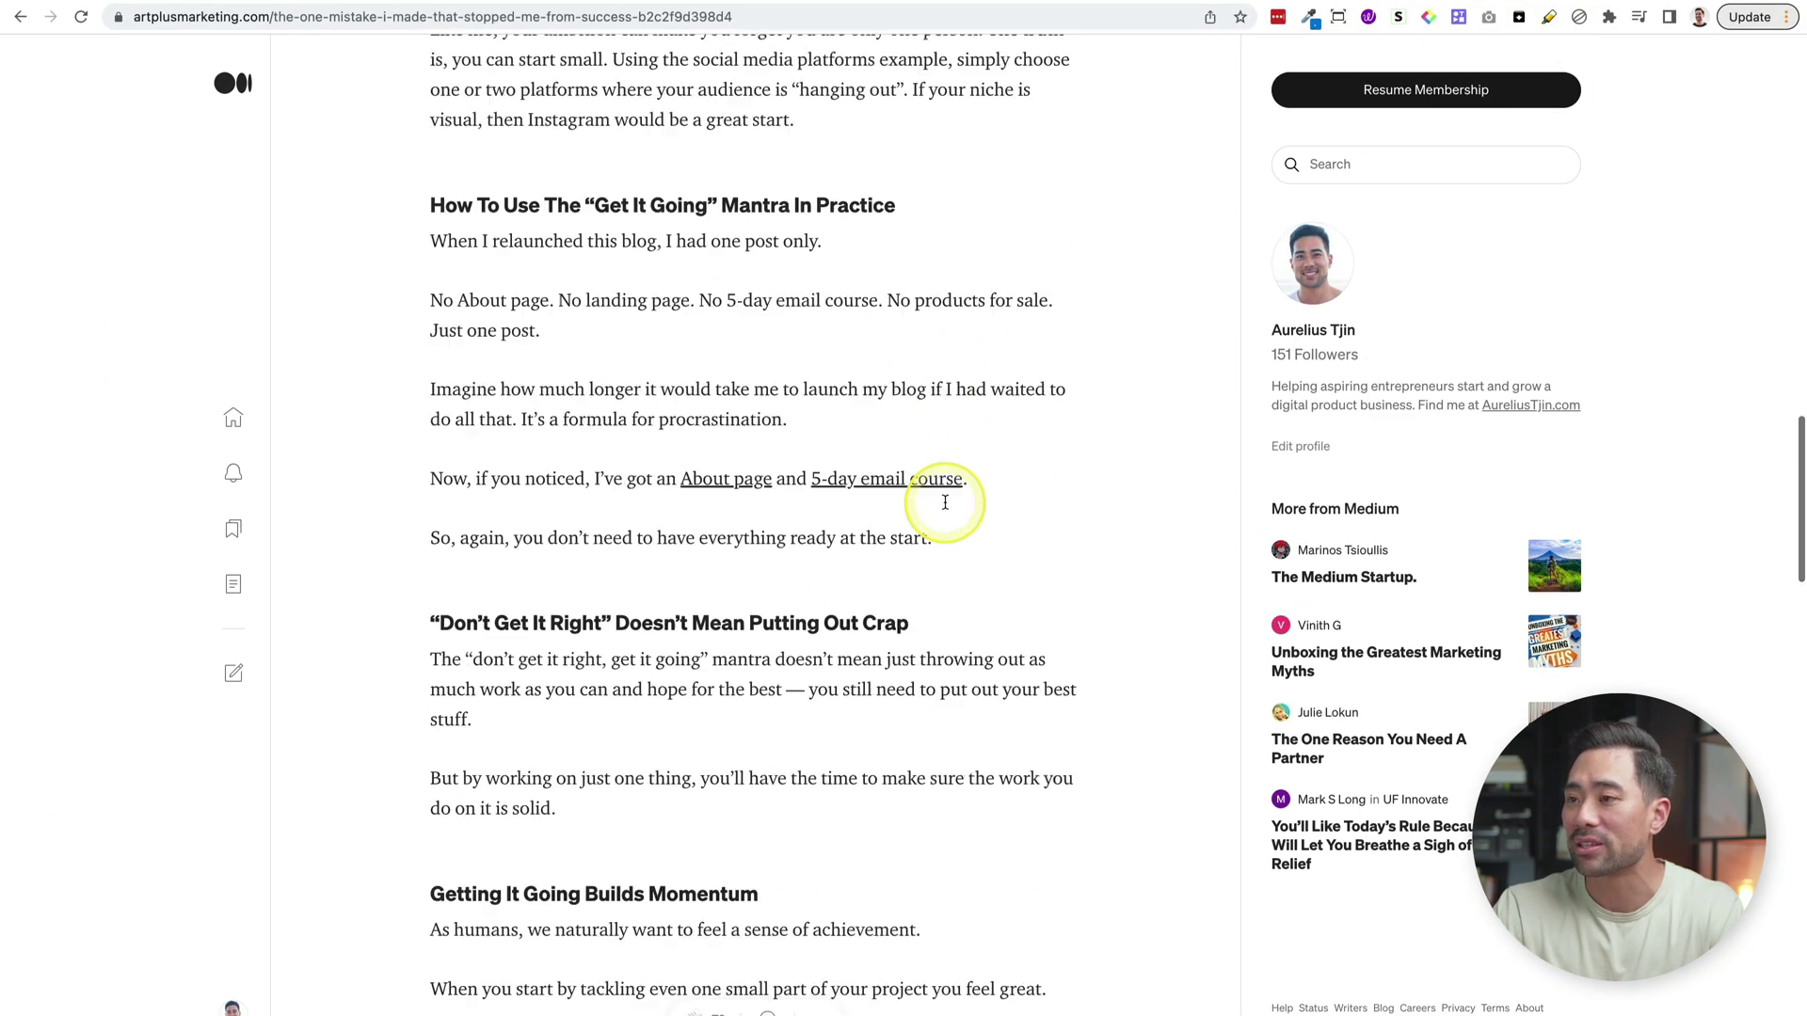
scroll(946, 508, up, 10)
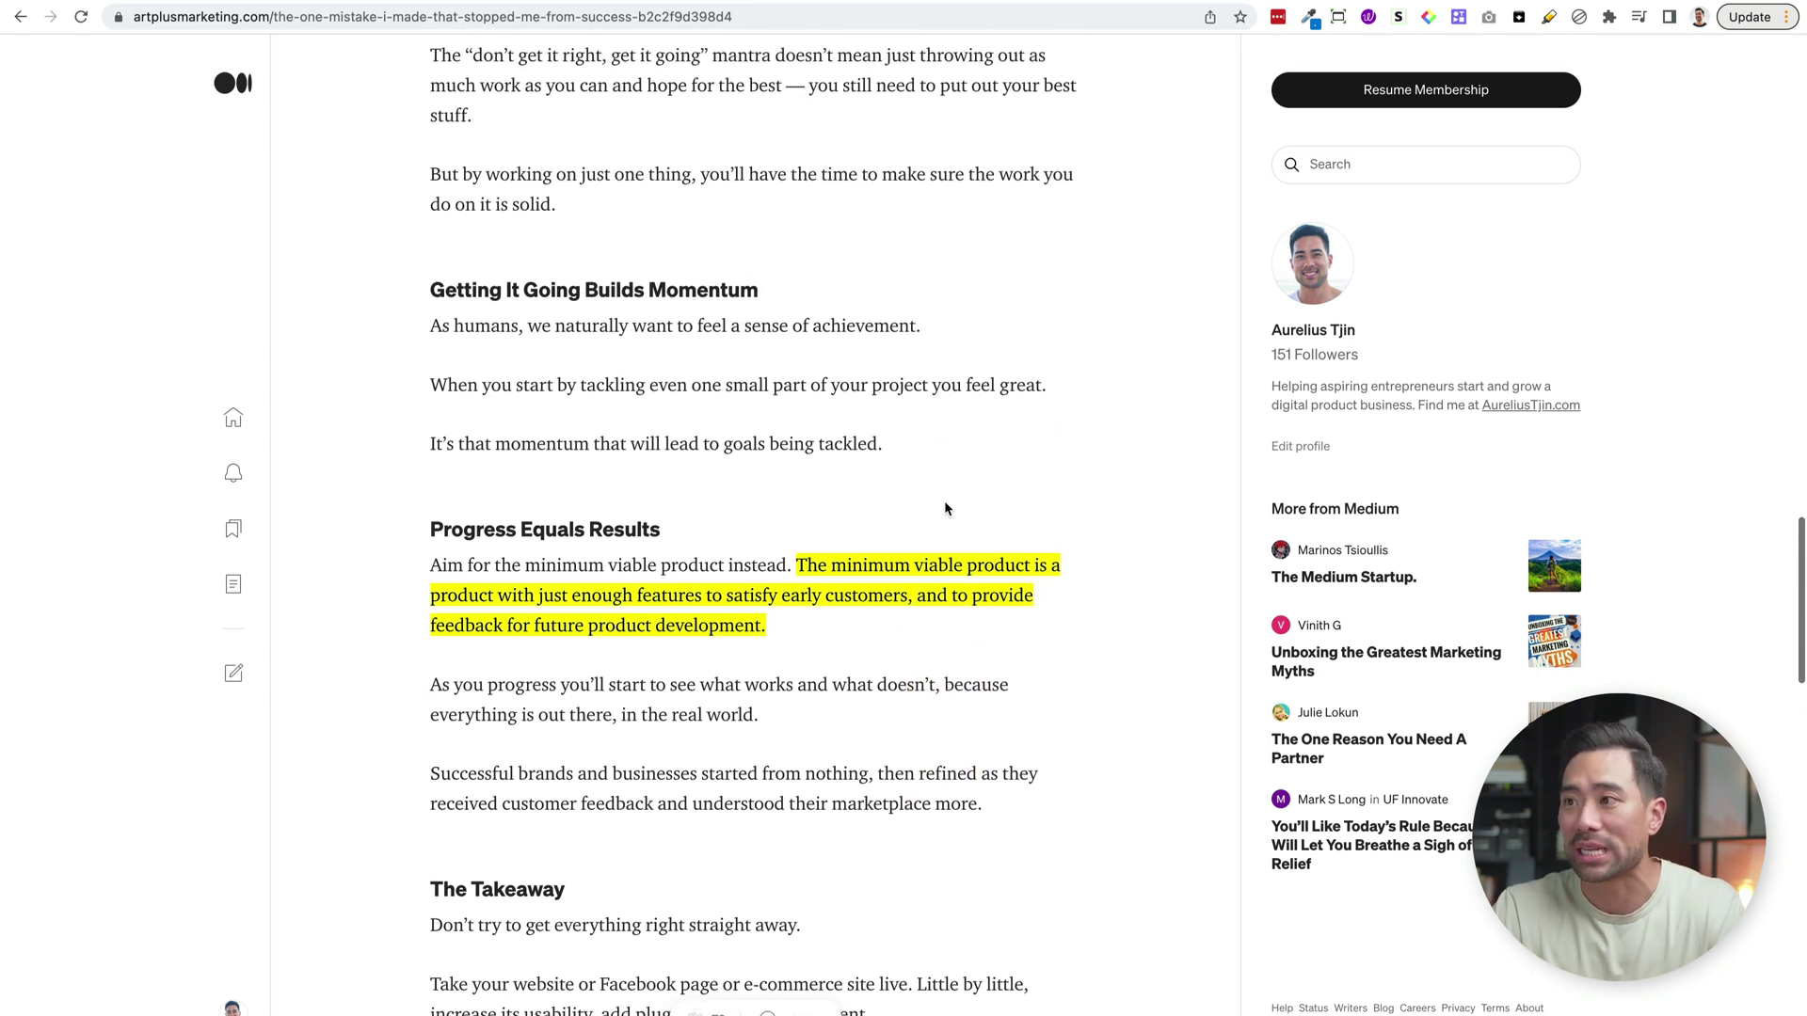
scroll(946, 508, up, 6)
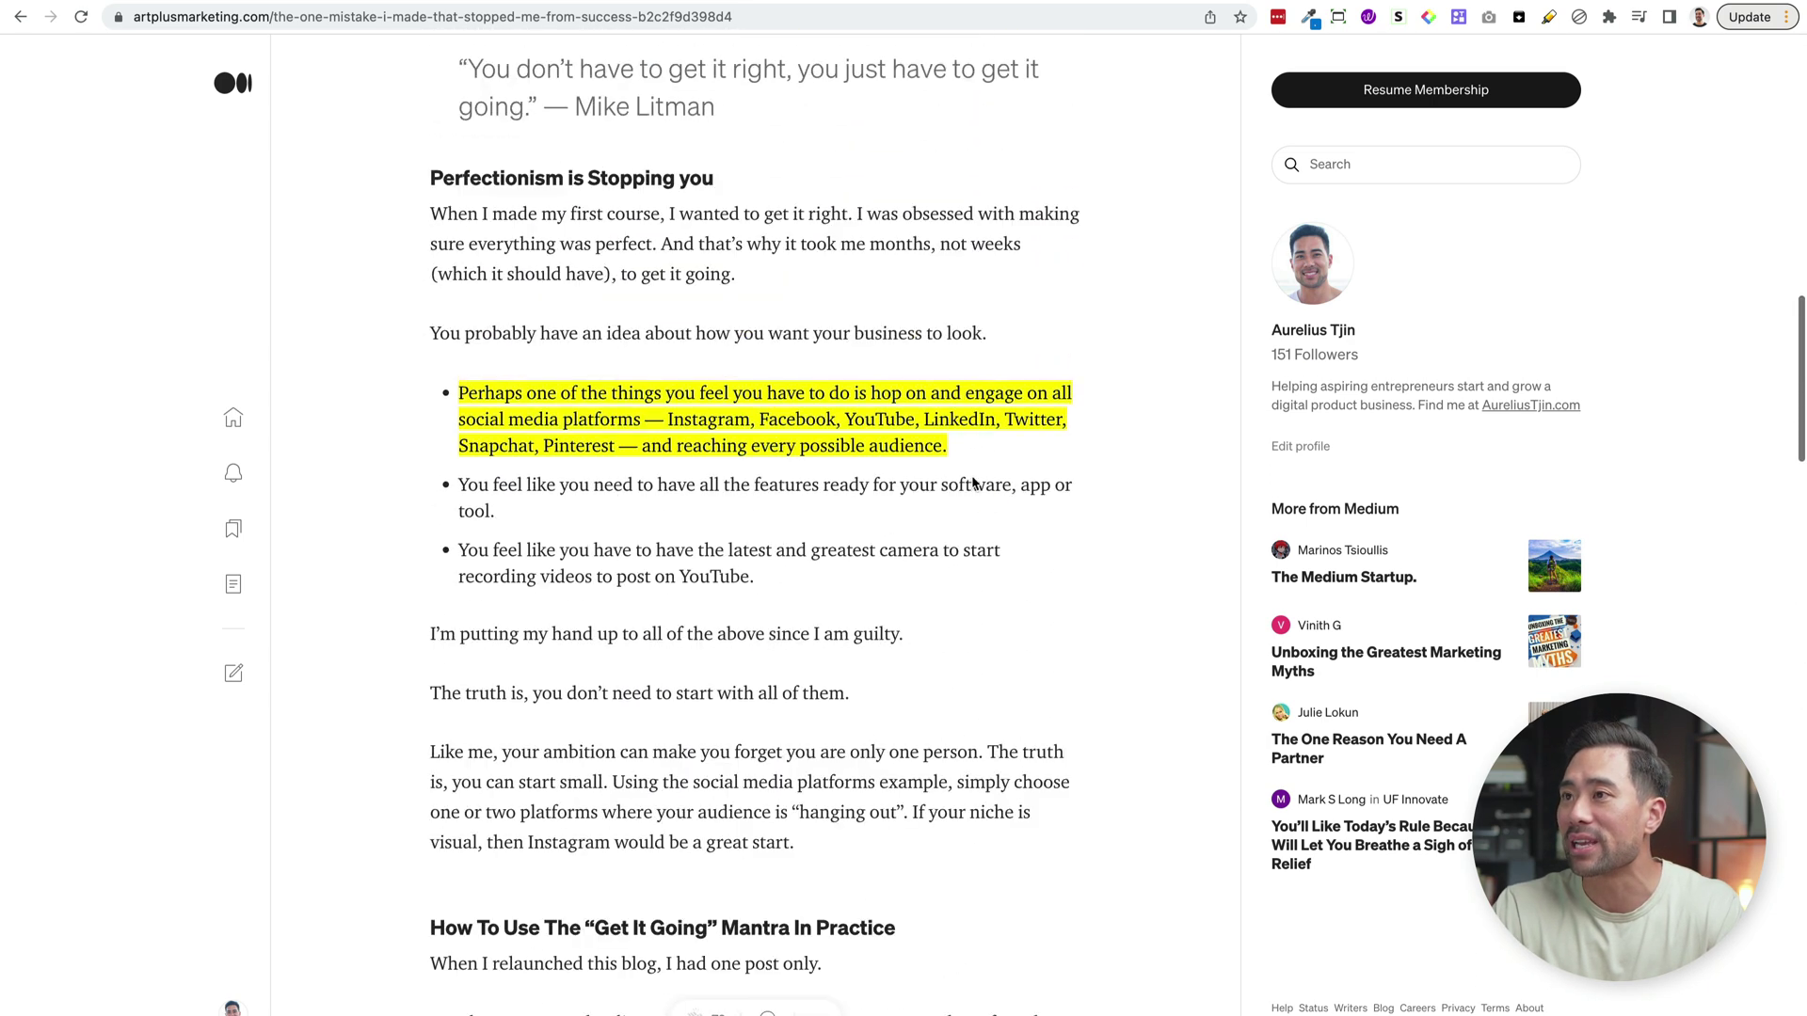
click(1551, 17)
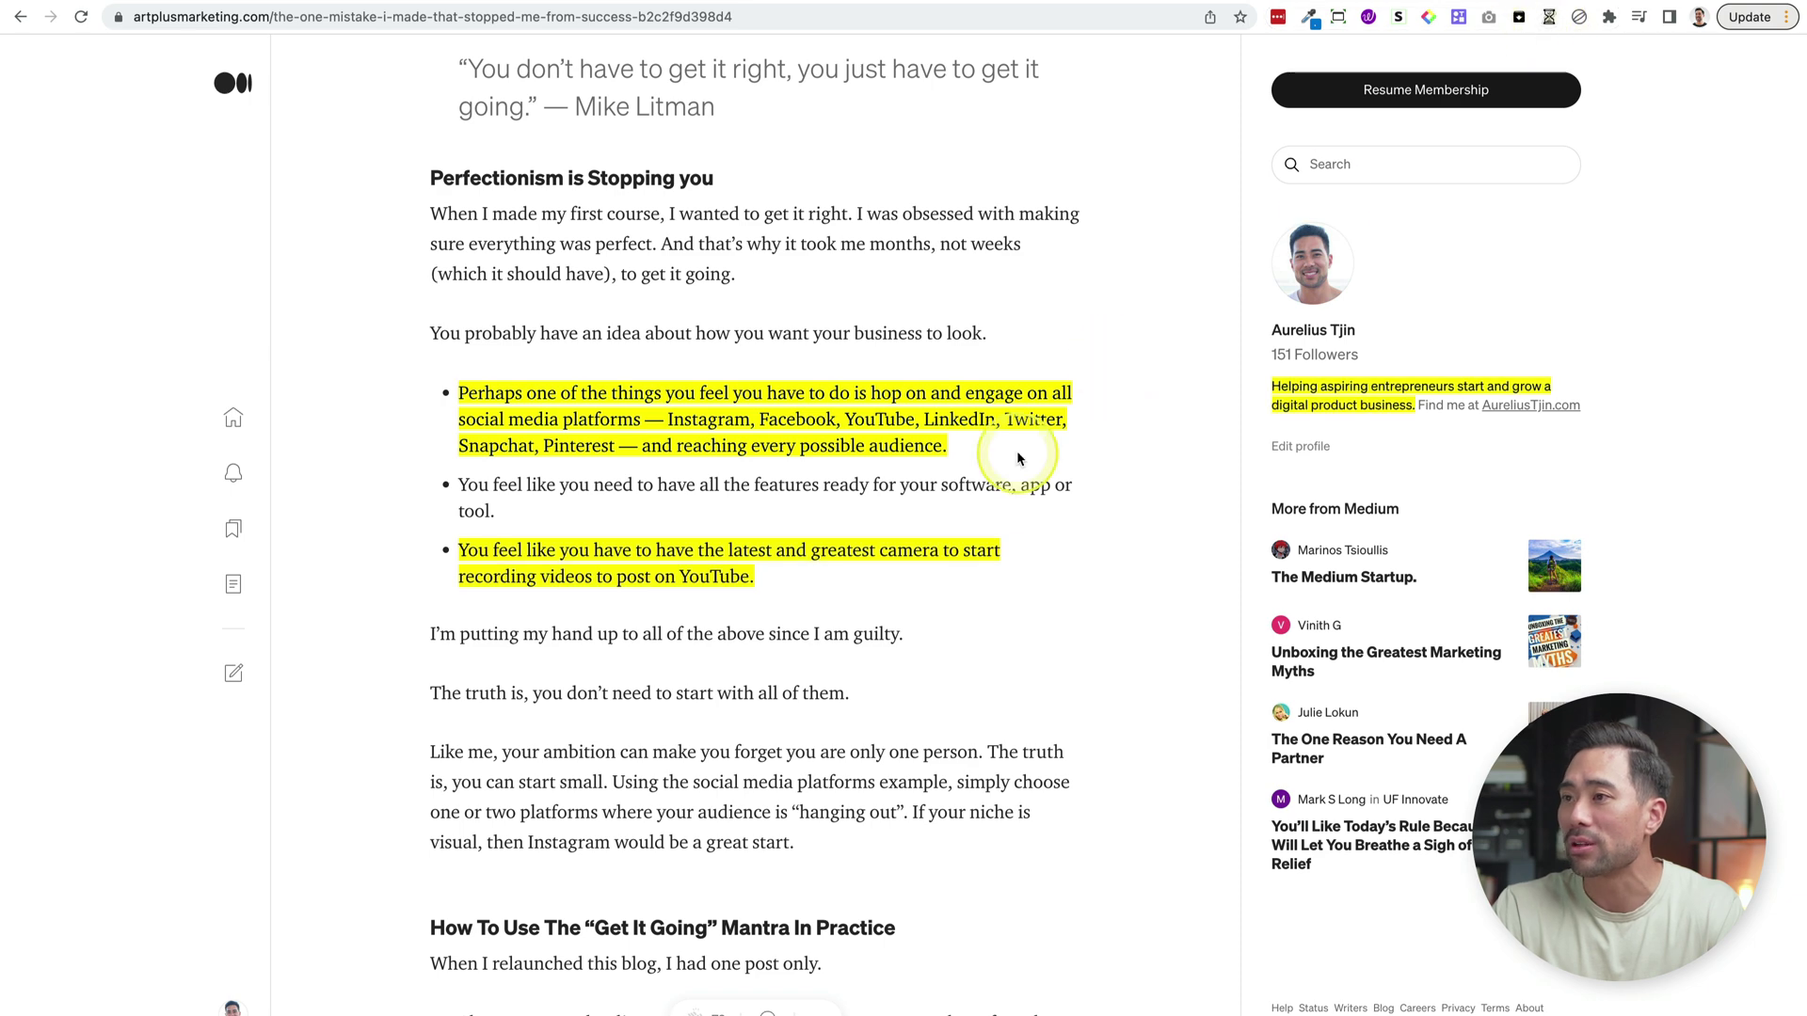
scroll(1008, 445, down, 4)
scroll(881, 412, down, 5)
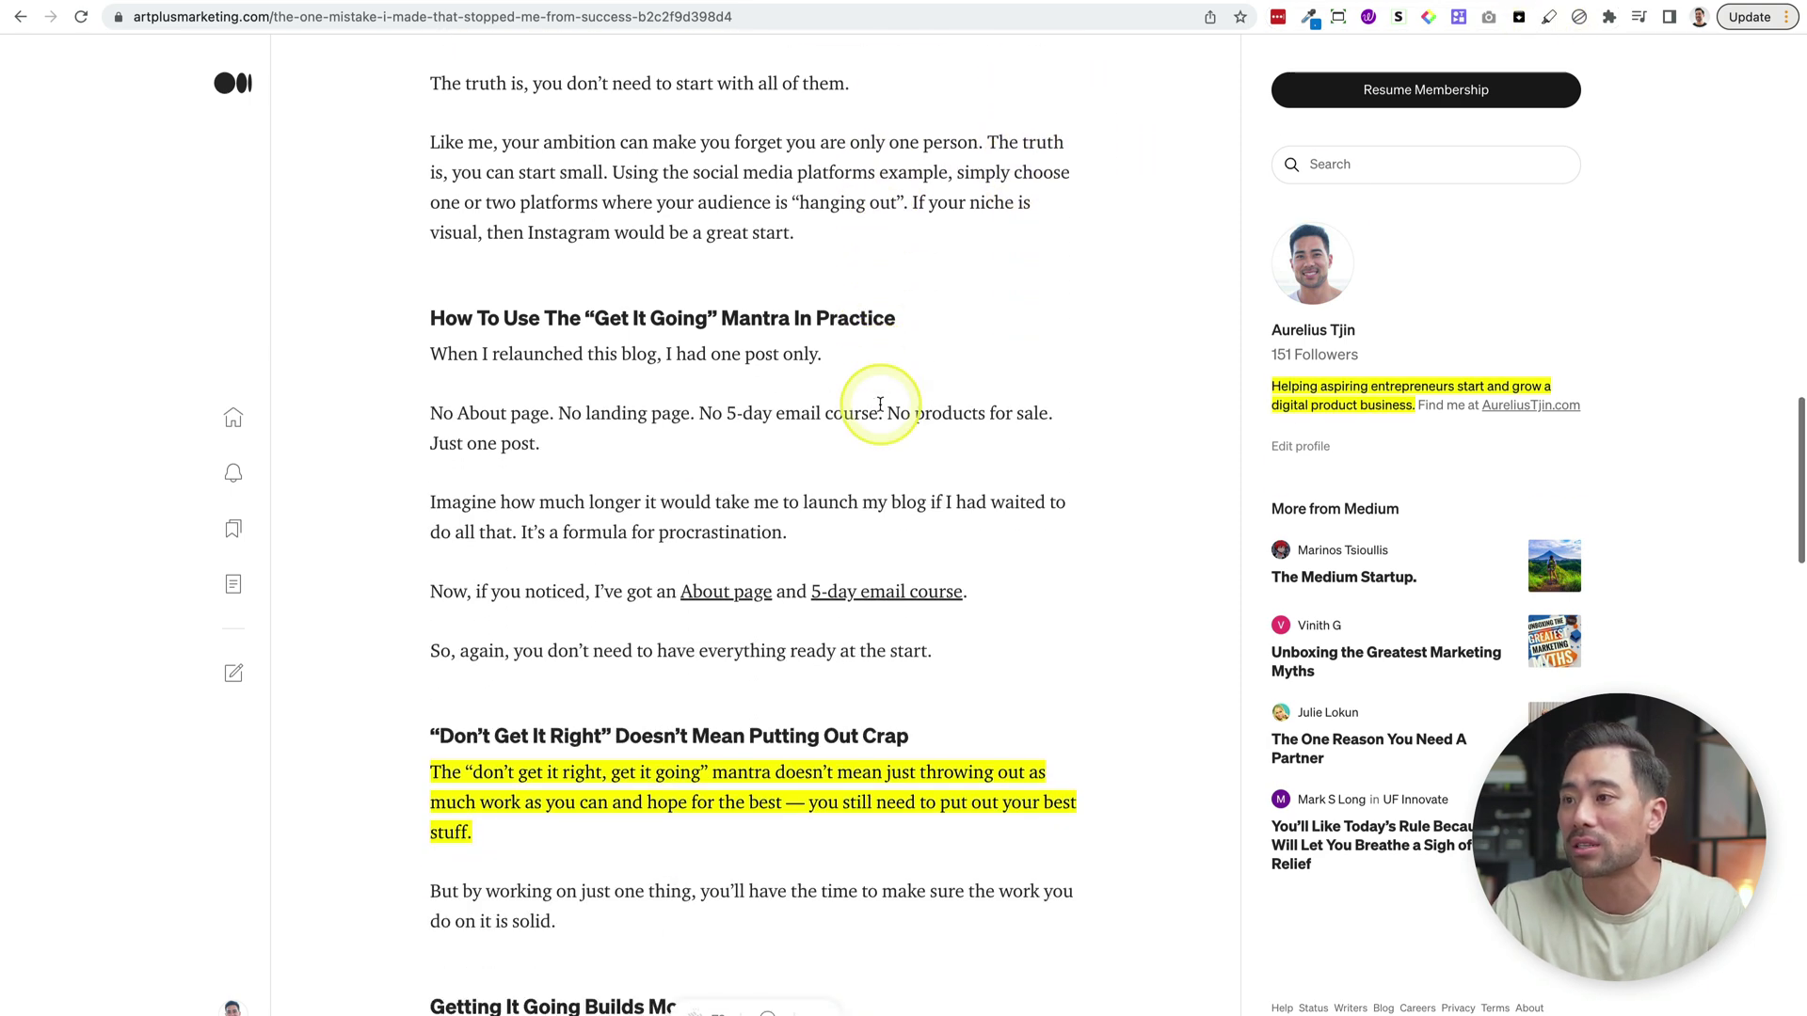
scroll(881, 412, down, 2)
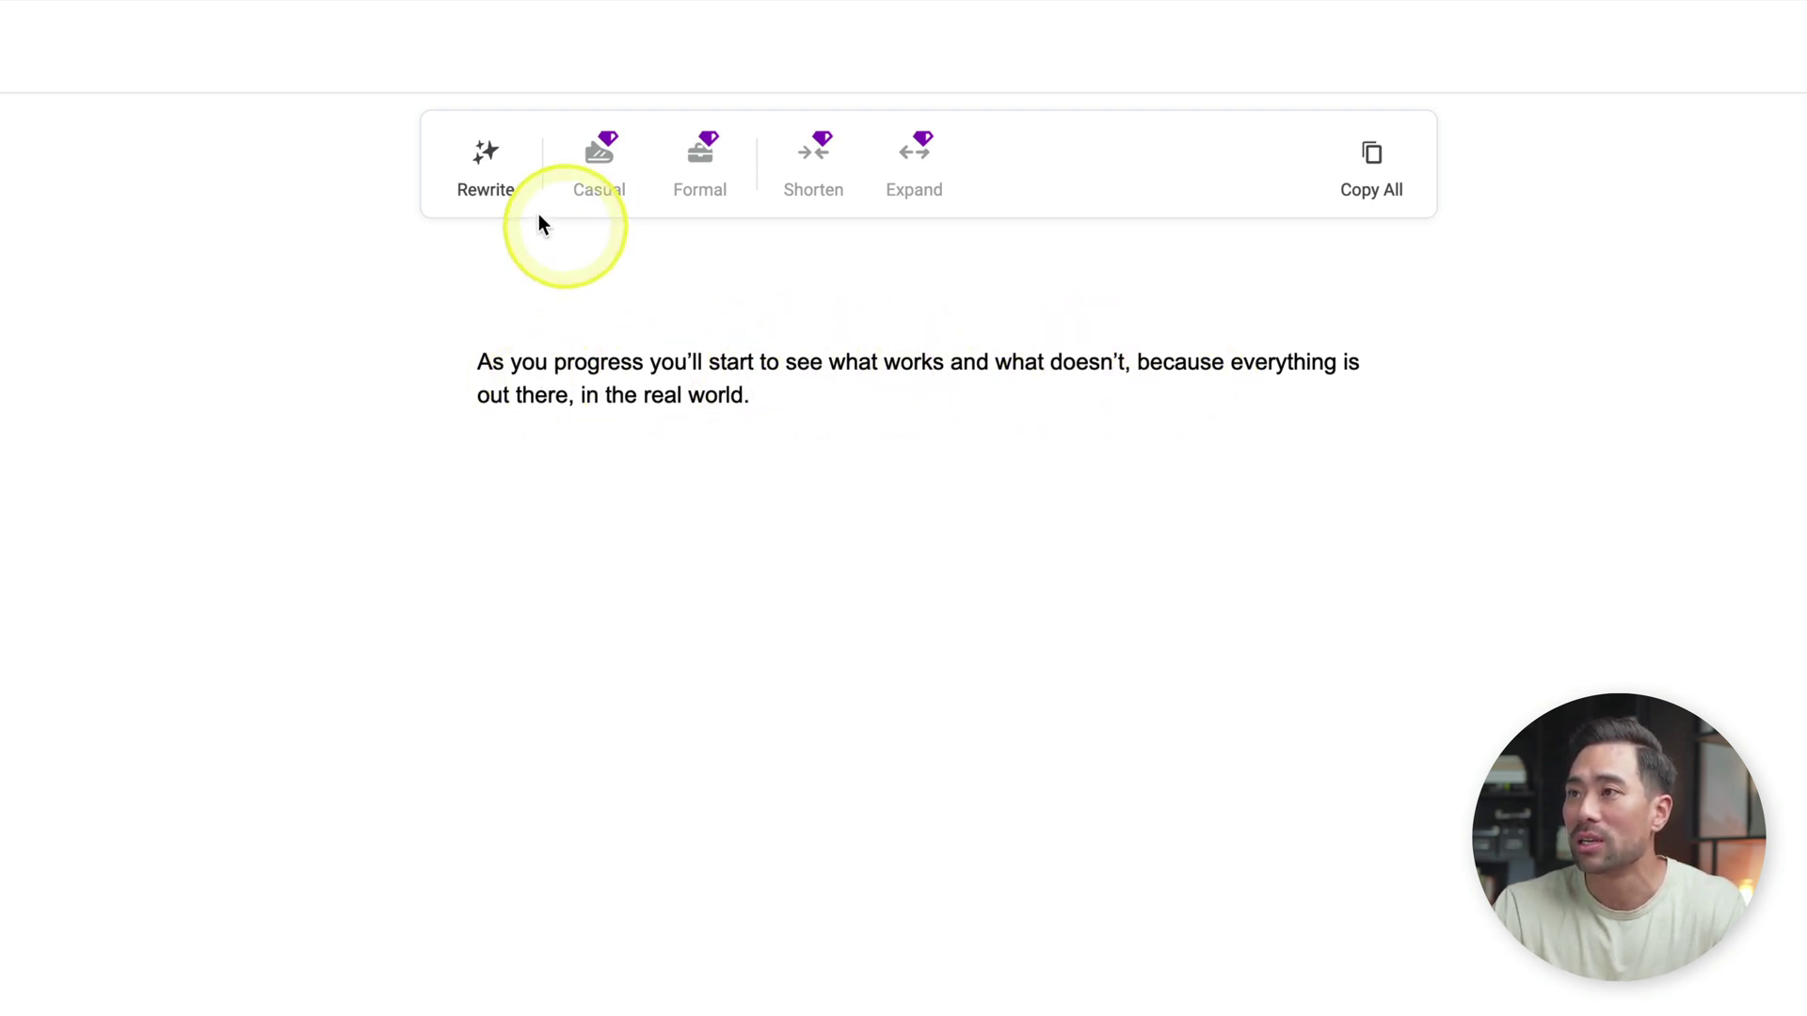
Generate Wordtune rewrites for the real-world progress sentence and browse the suggestions
click(480, 191)
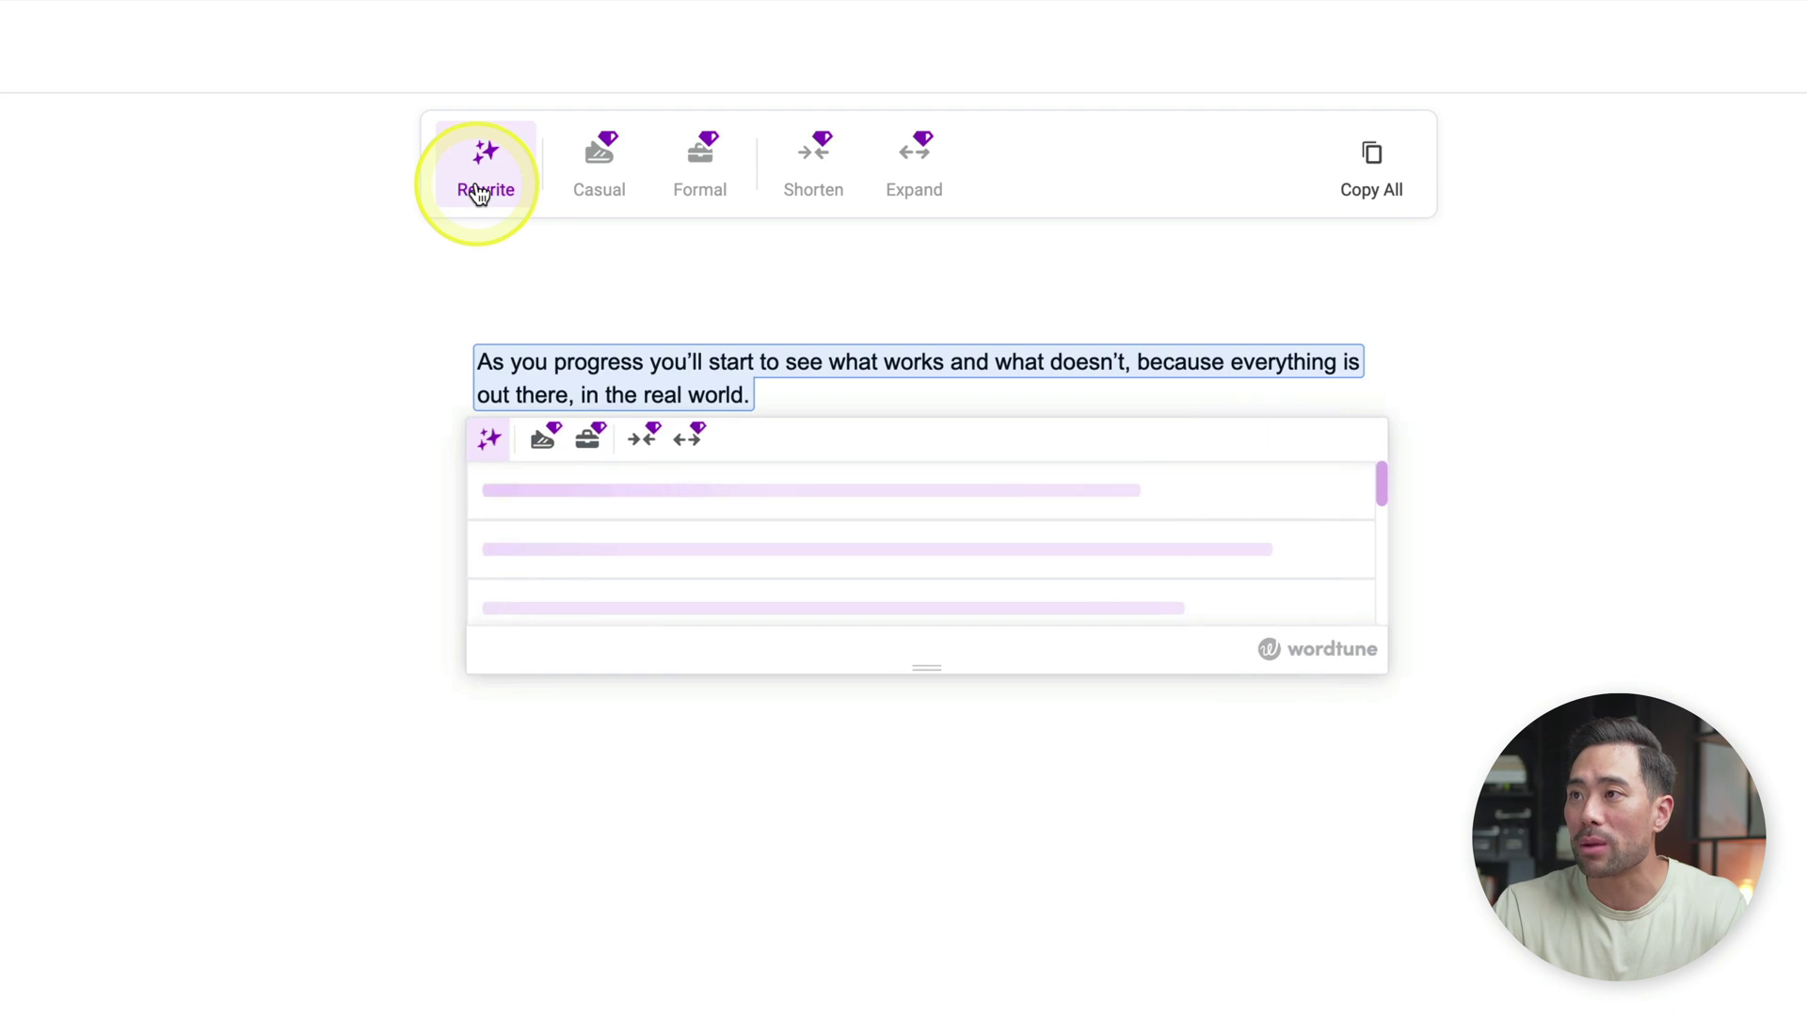
scroll(853, 585, down, 1)
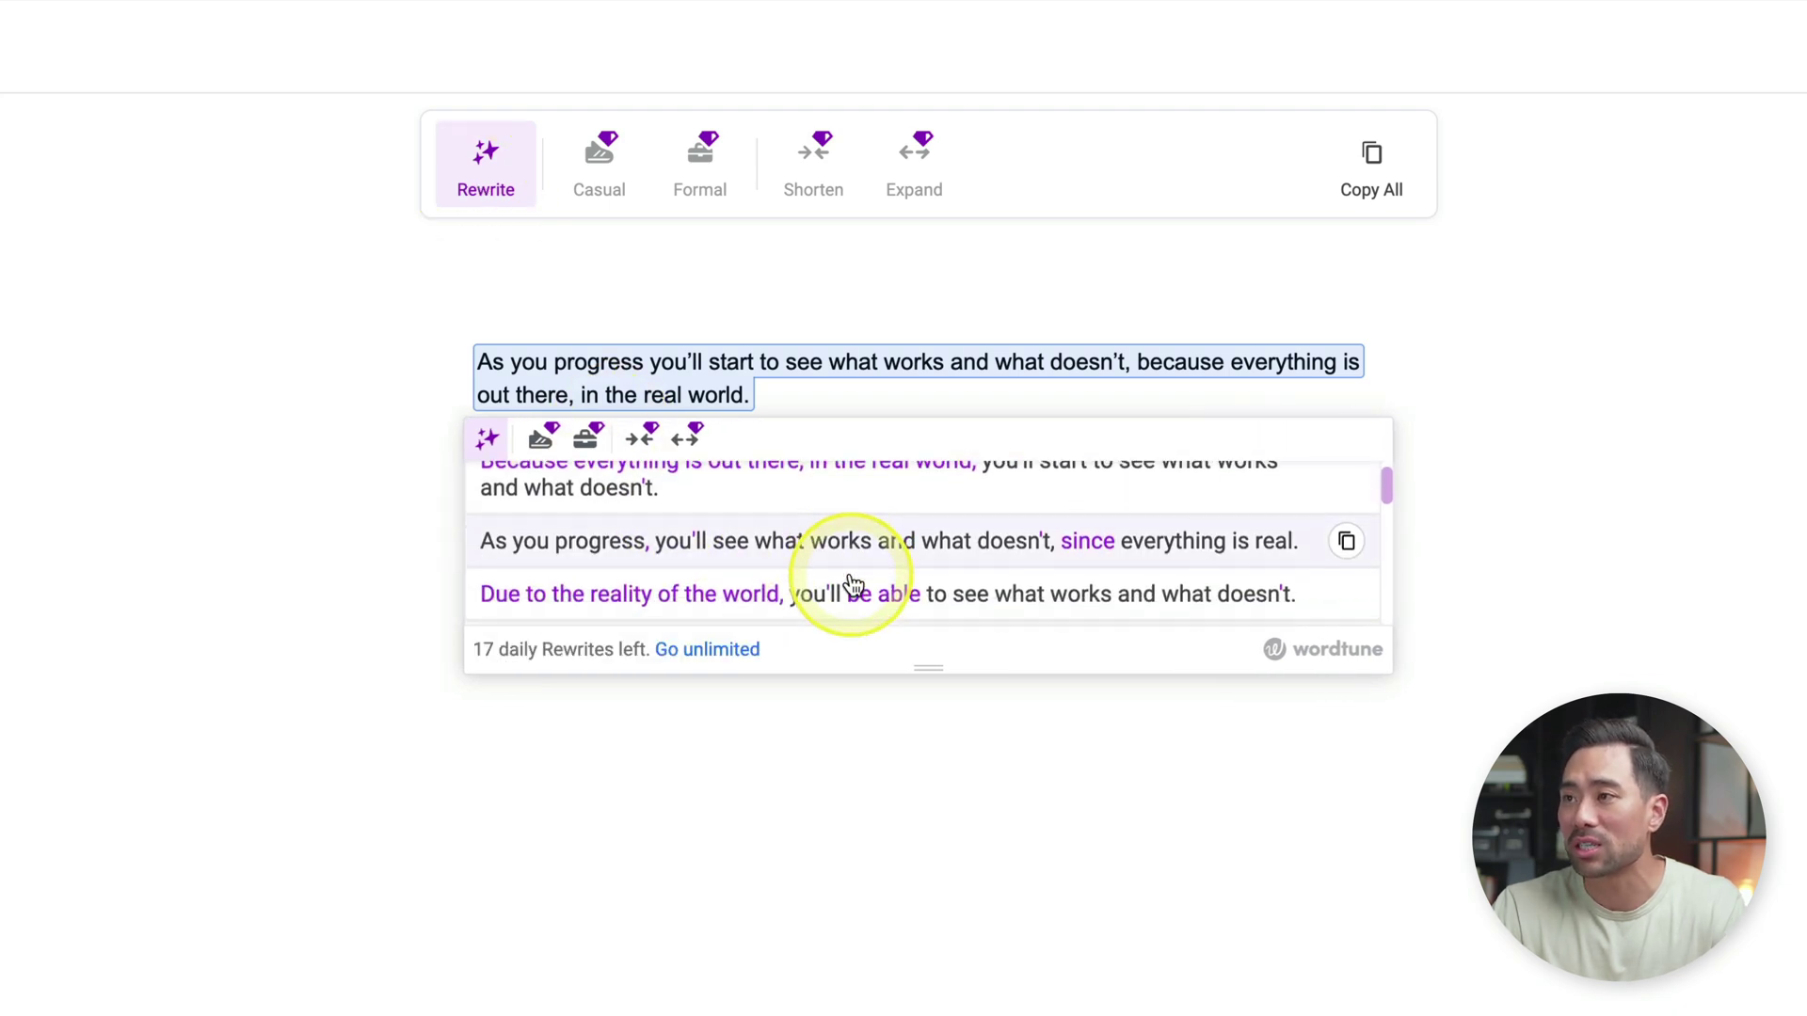
scroll(853, 586, up, 1)
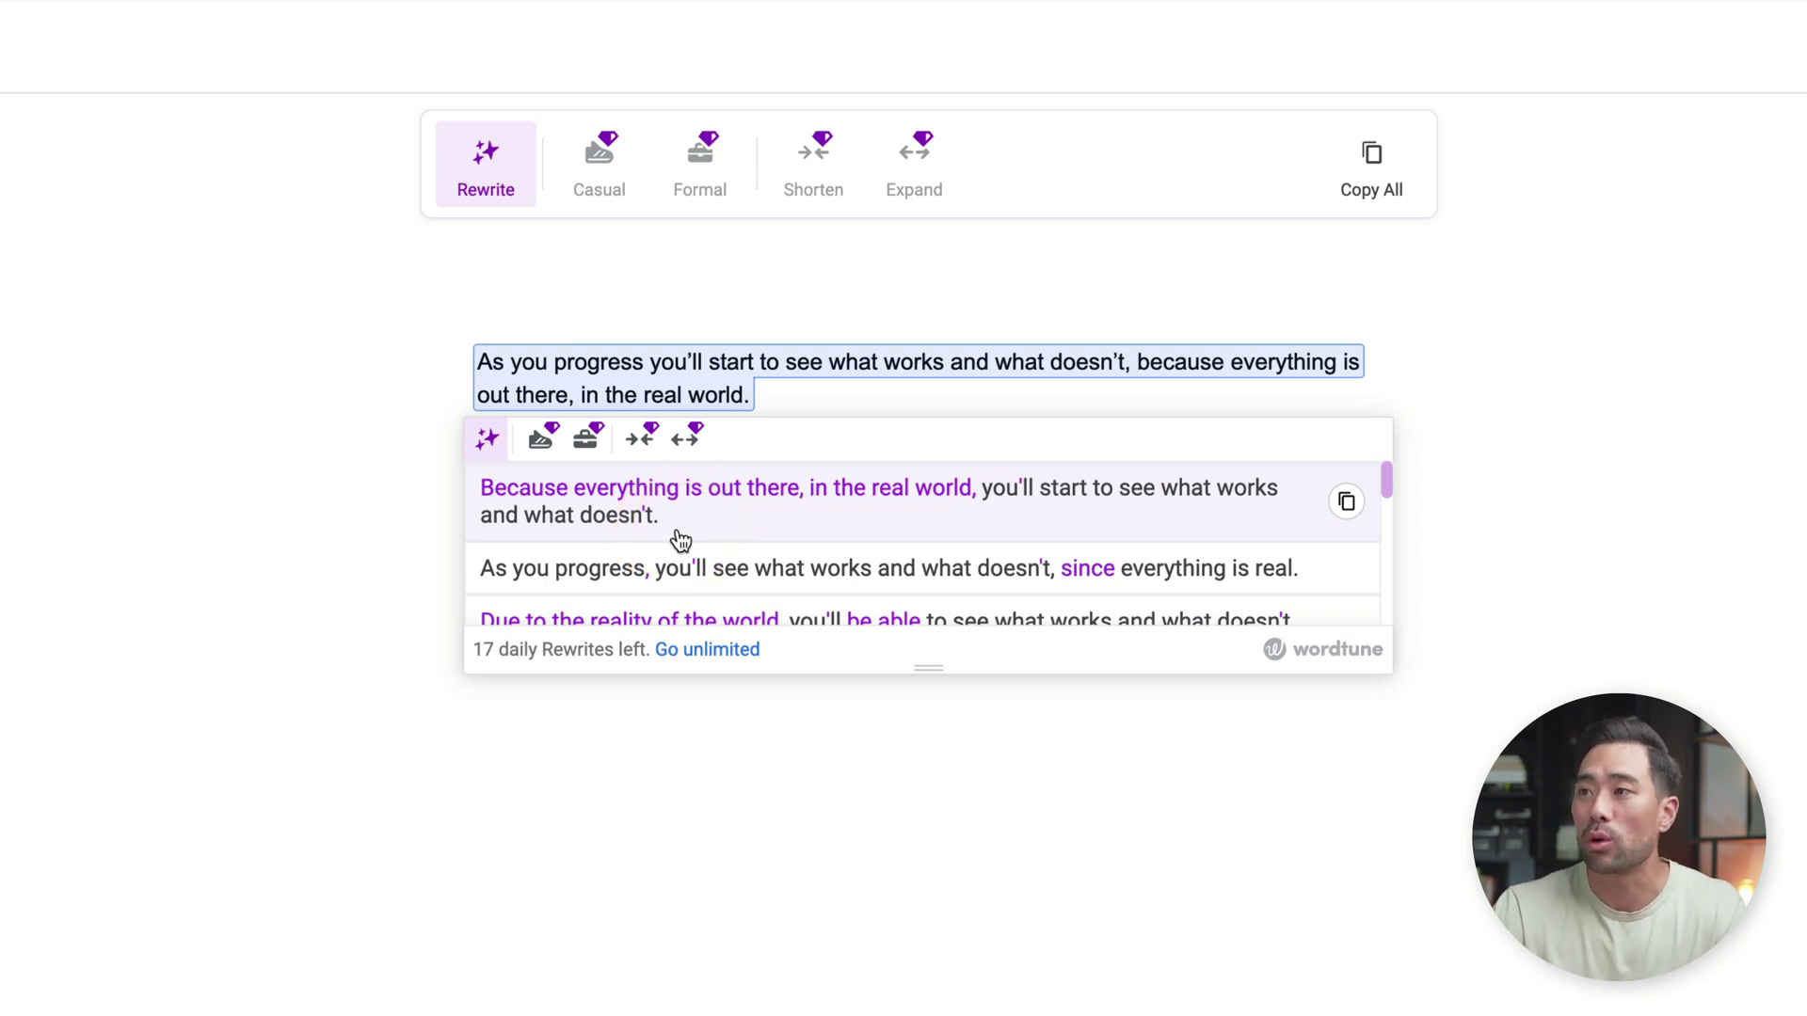
scroll(771, 555, down, 5)
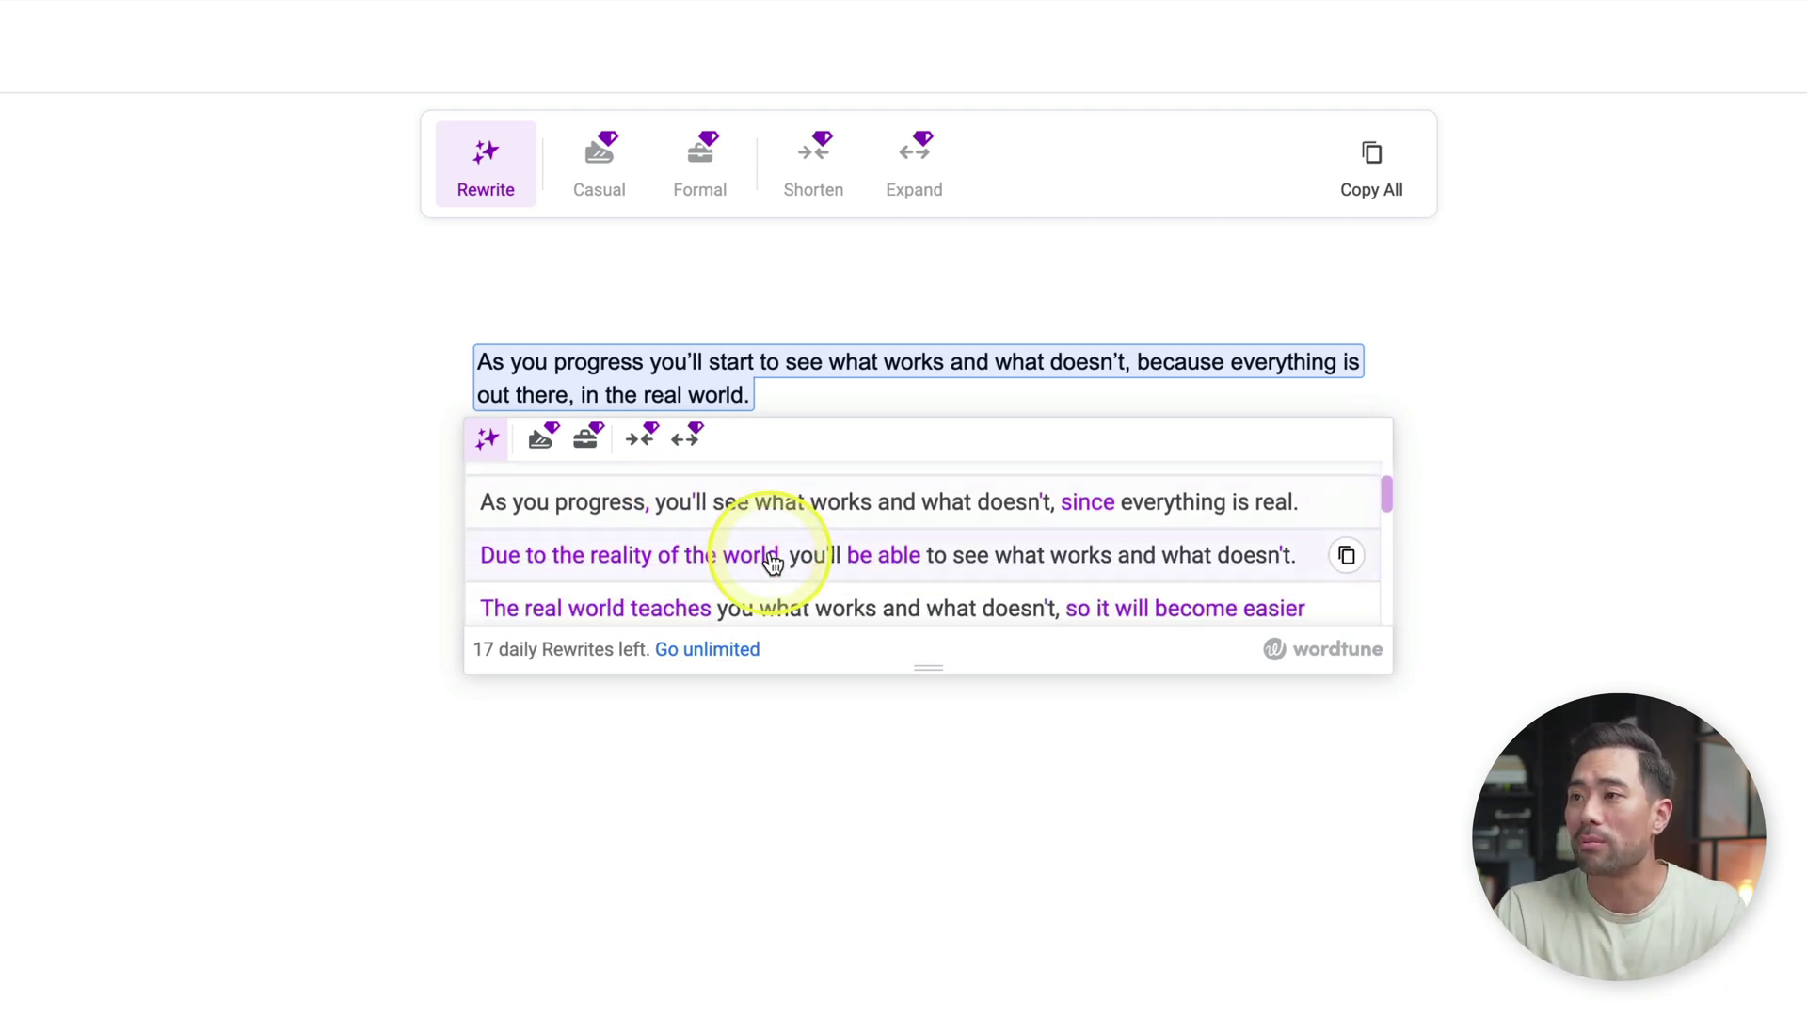
scroll(770, 564, down, 1)
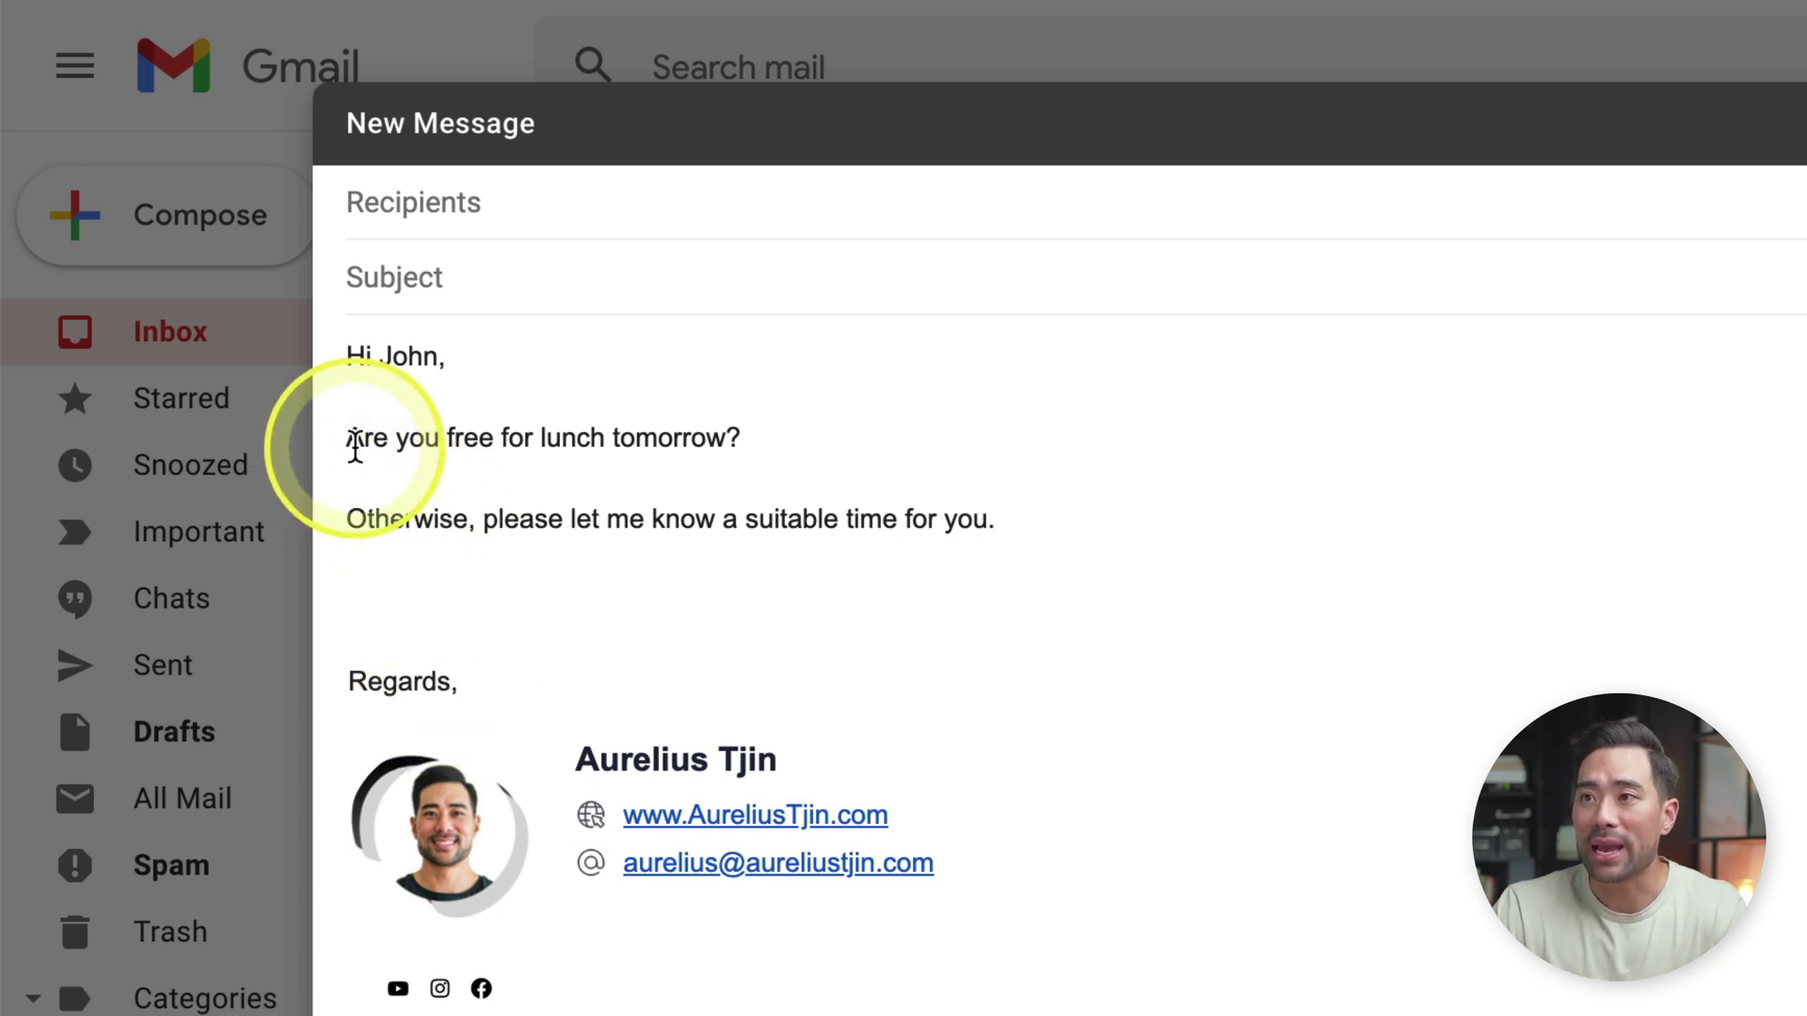
Select the lunch-tomorrow sentence in the Gmail draft and view its Wordtune rewrites
click(352, 444)
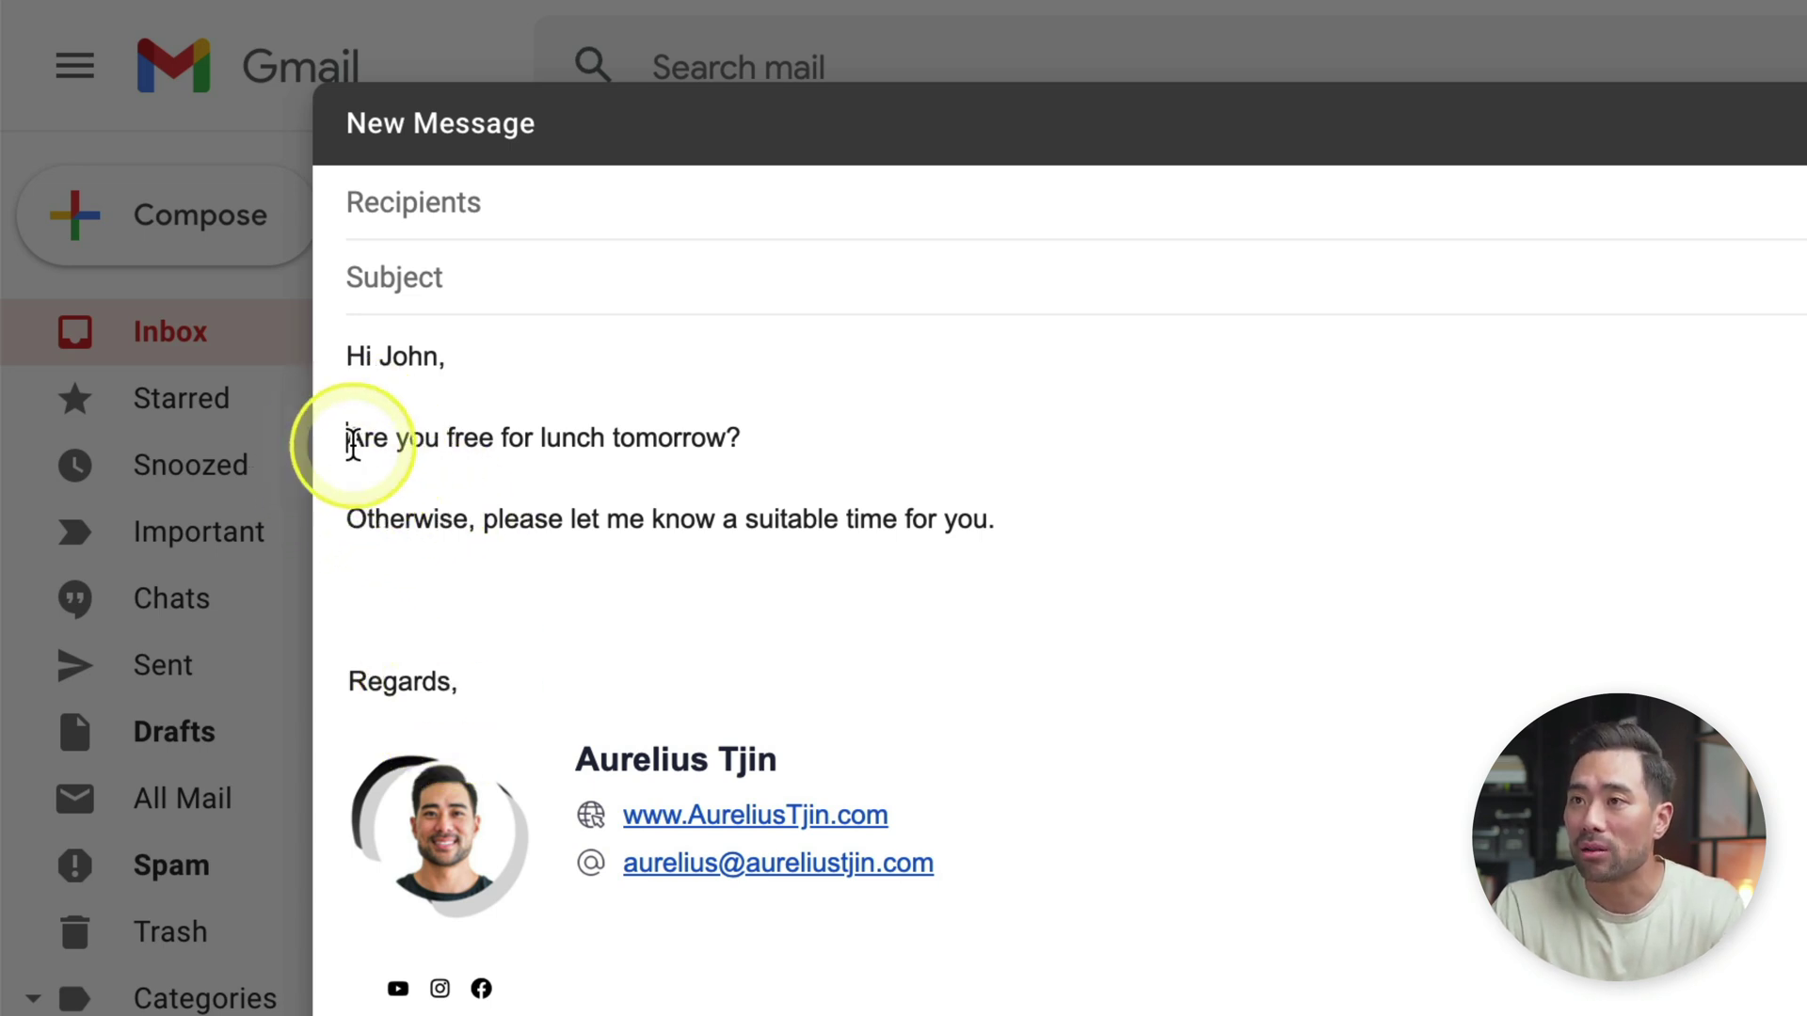
drag(352, 444, 735, 488)
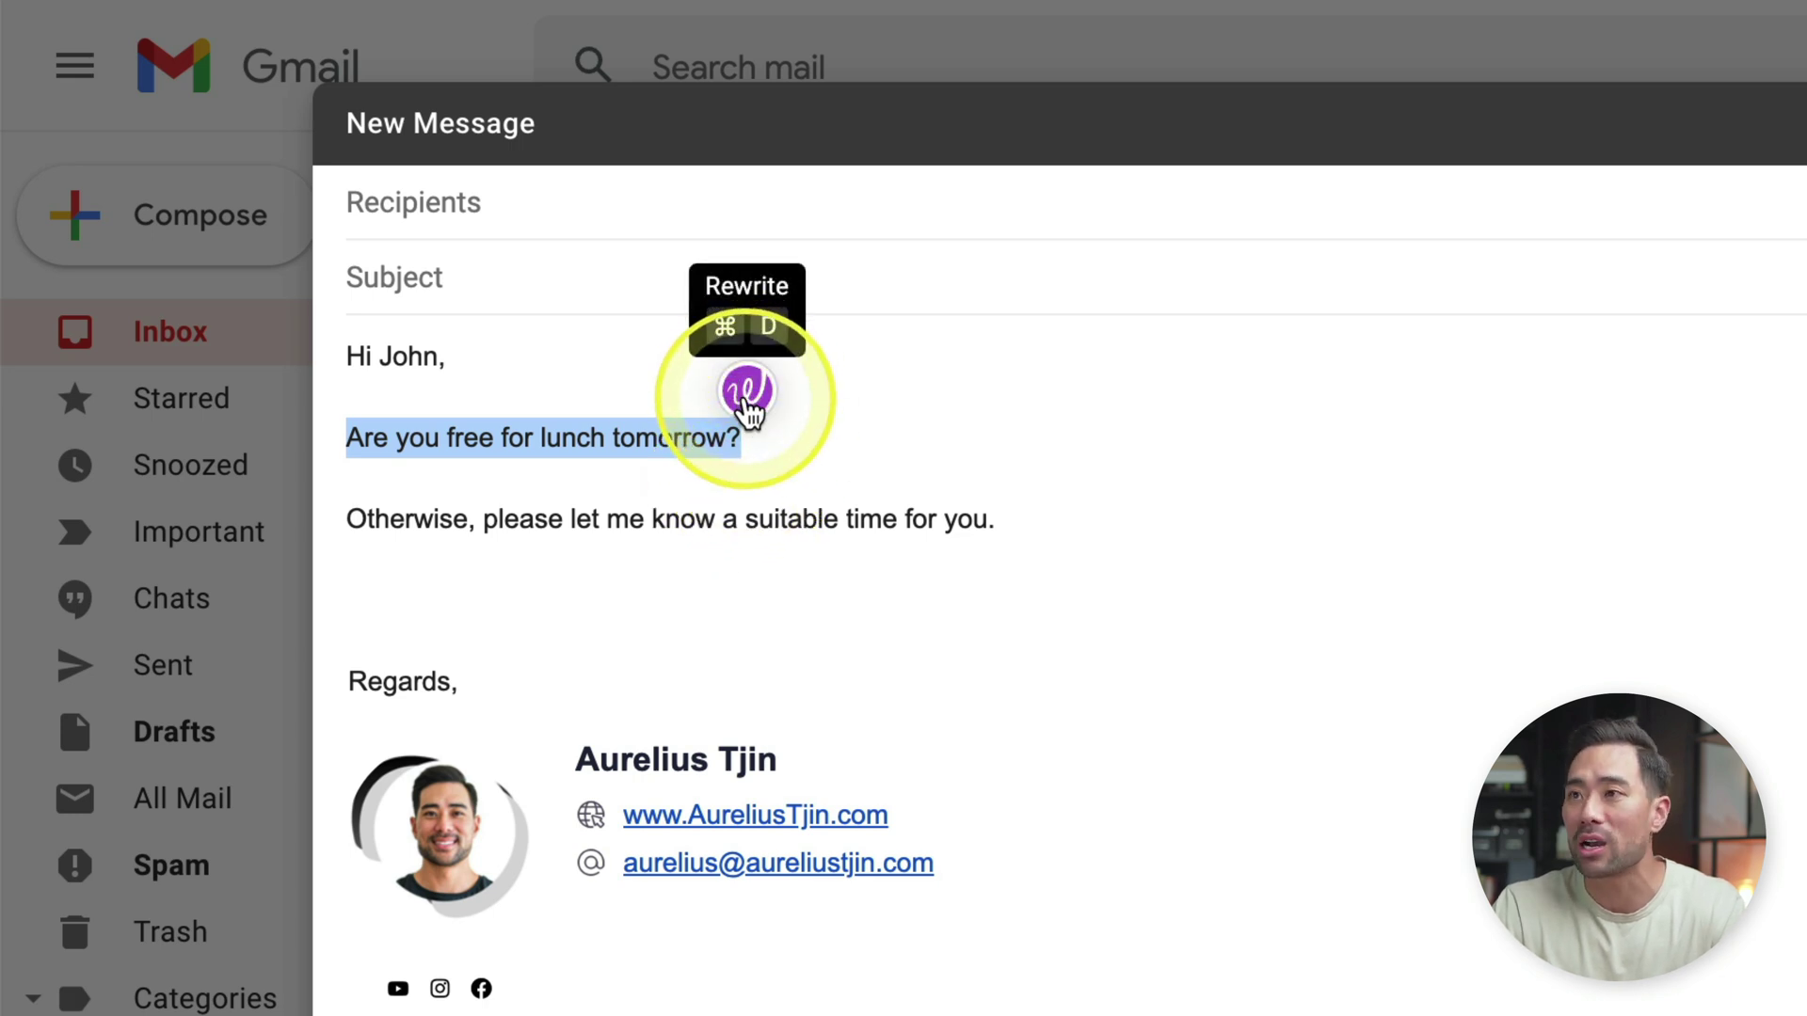
click(746, 393)
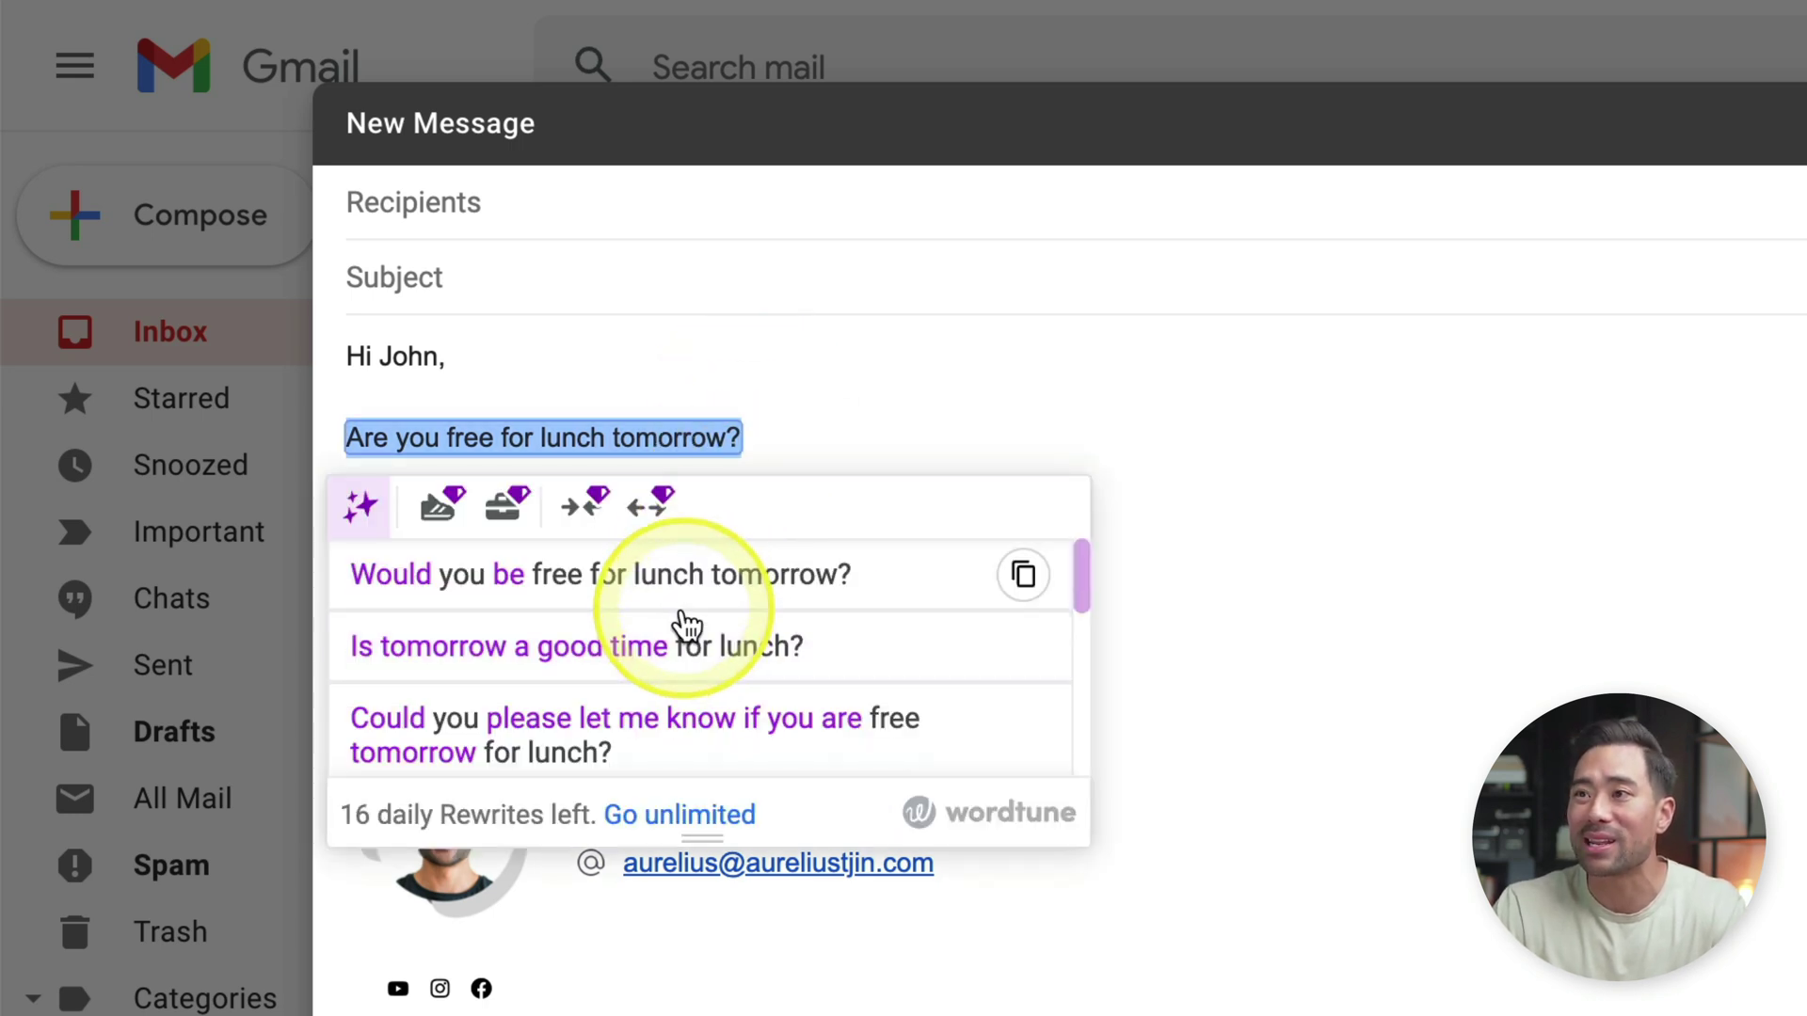
scroll(676, 695, down, 1)
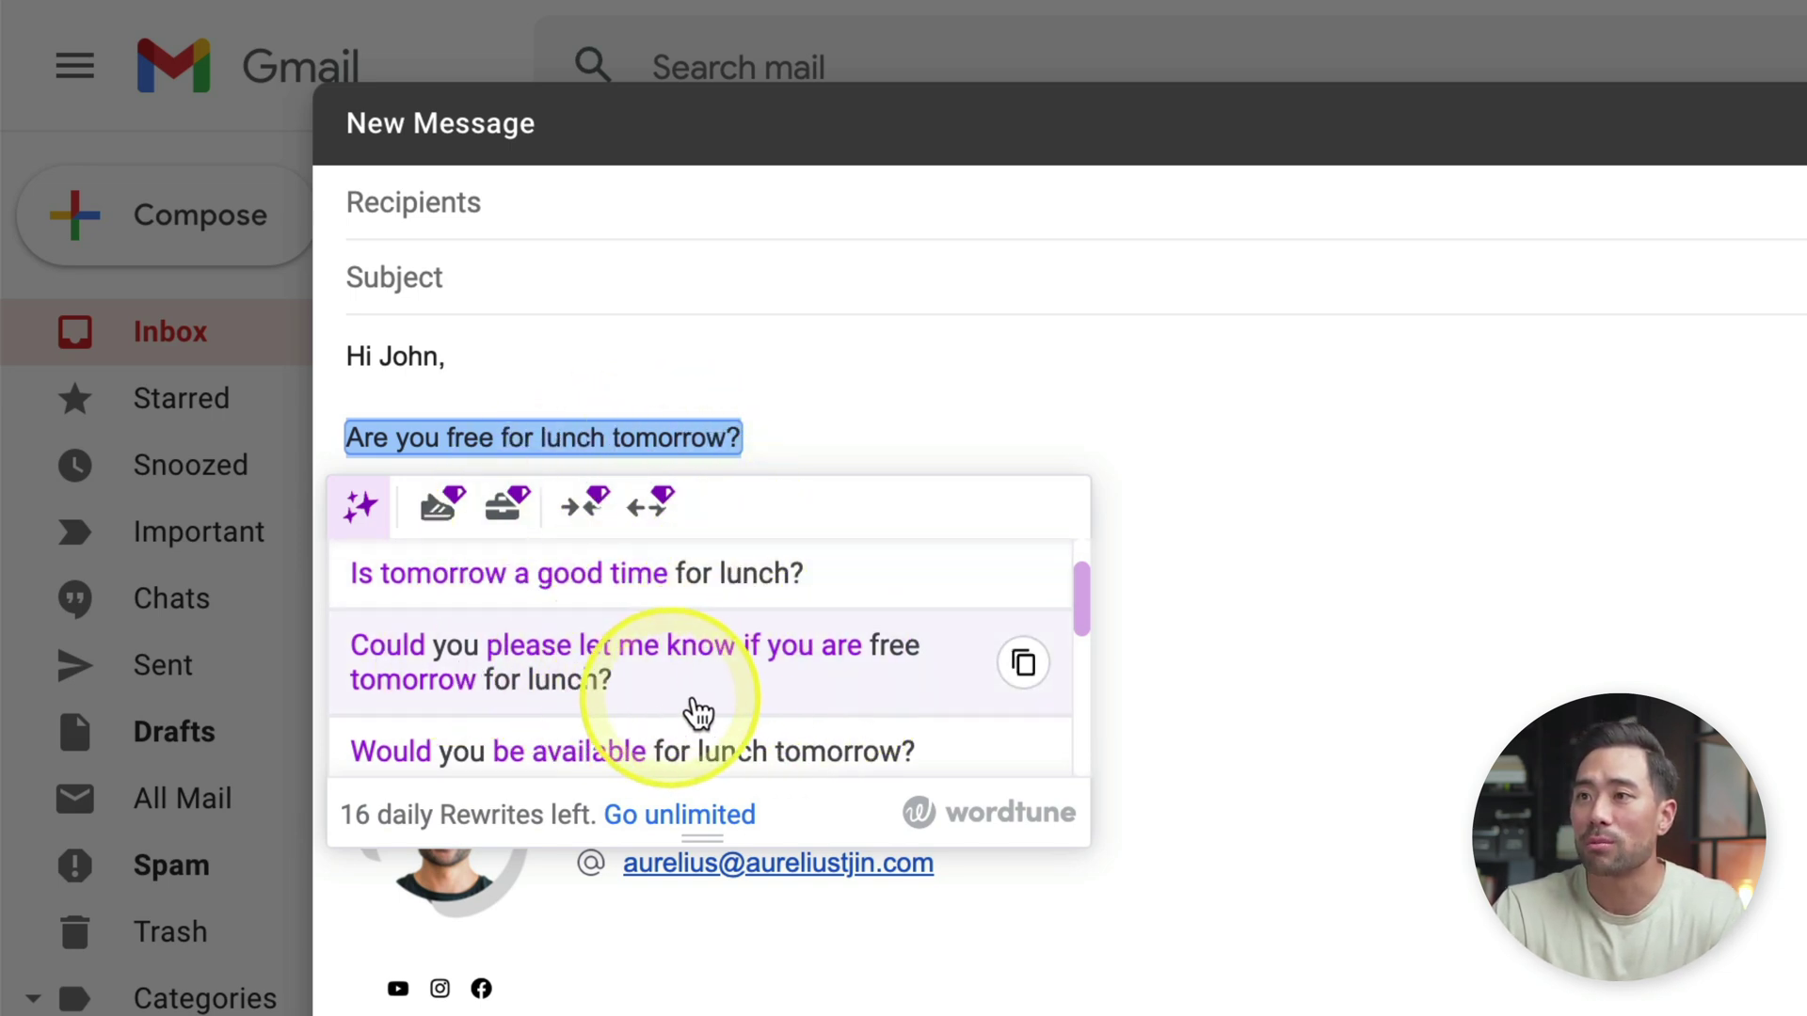
scroll(677, 713, down, 1)
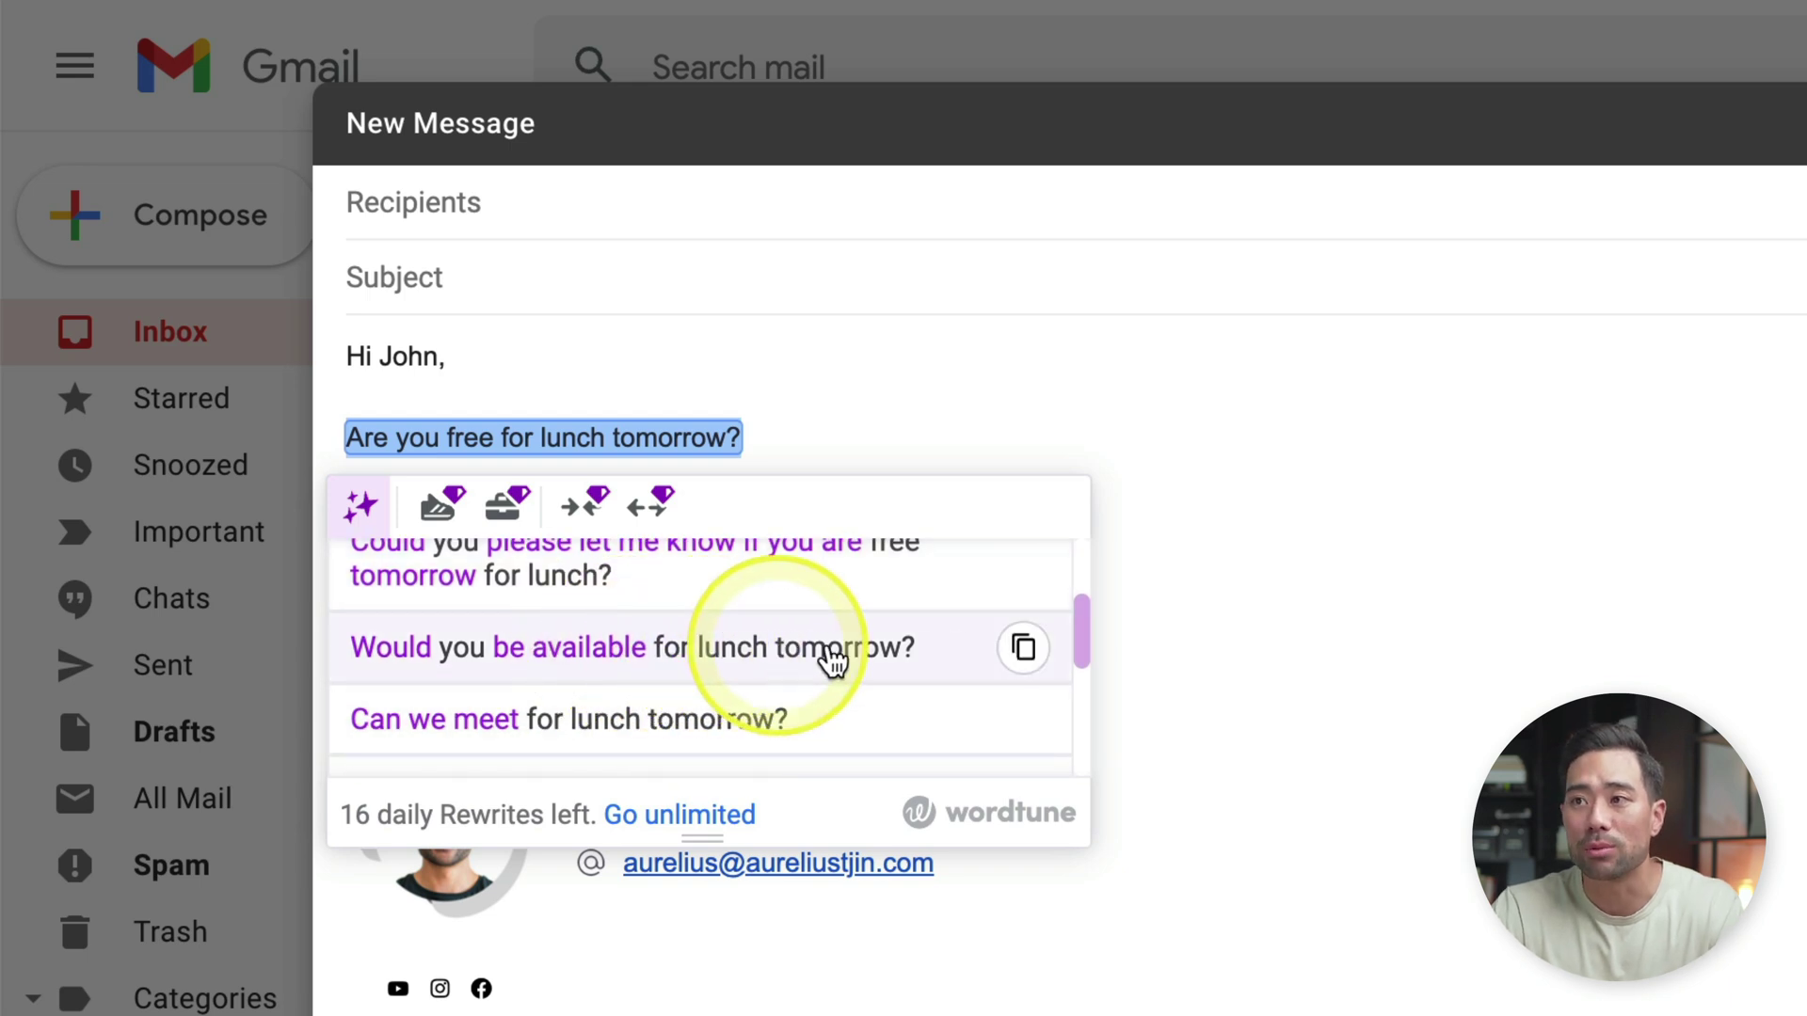
Replace the suitable-time sentence with 'I will be happy to meet with you at a time that is convenient for you.'
drag(335, 524, 1045, 500)
click(1000, 471)
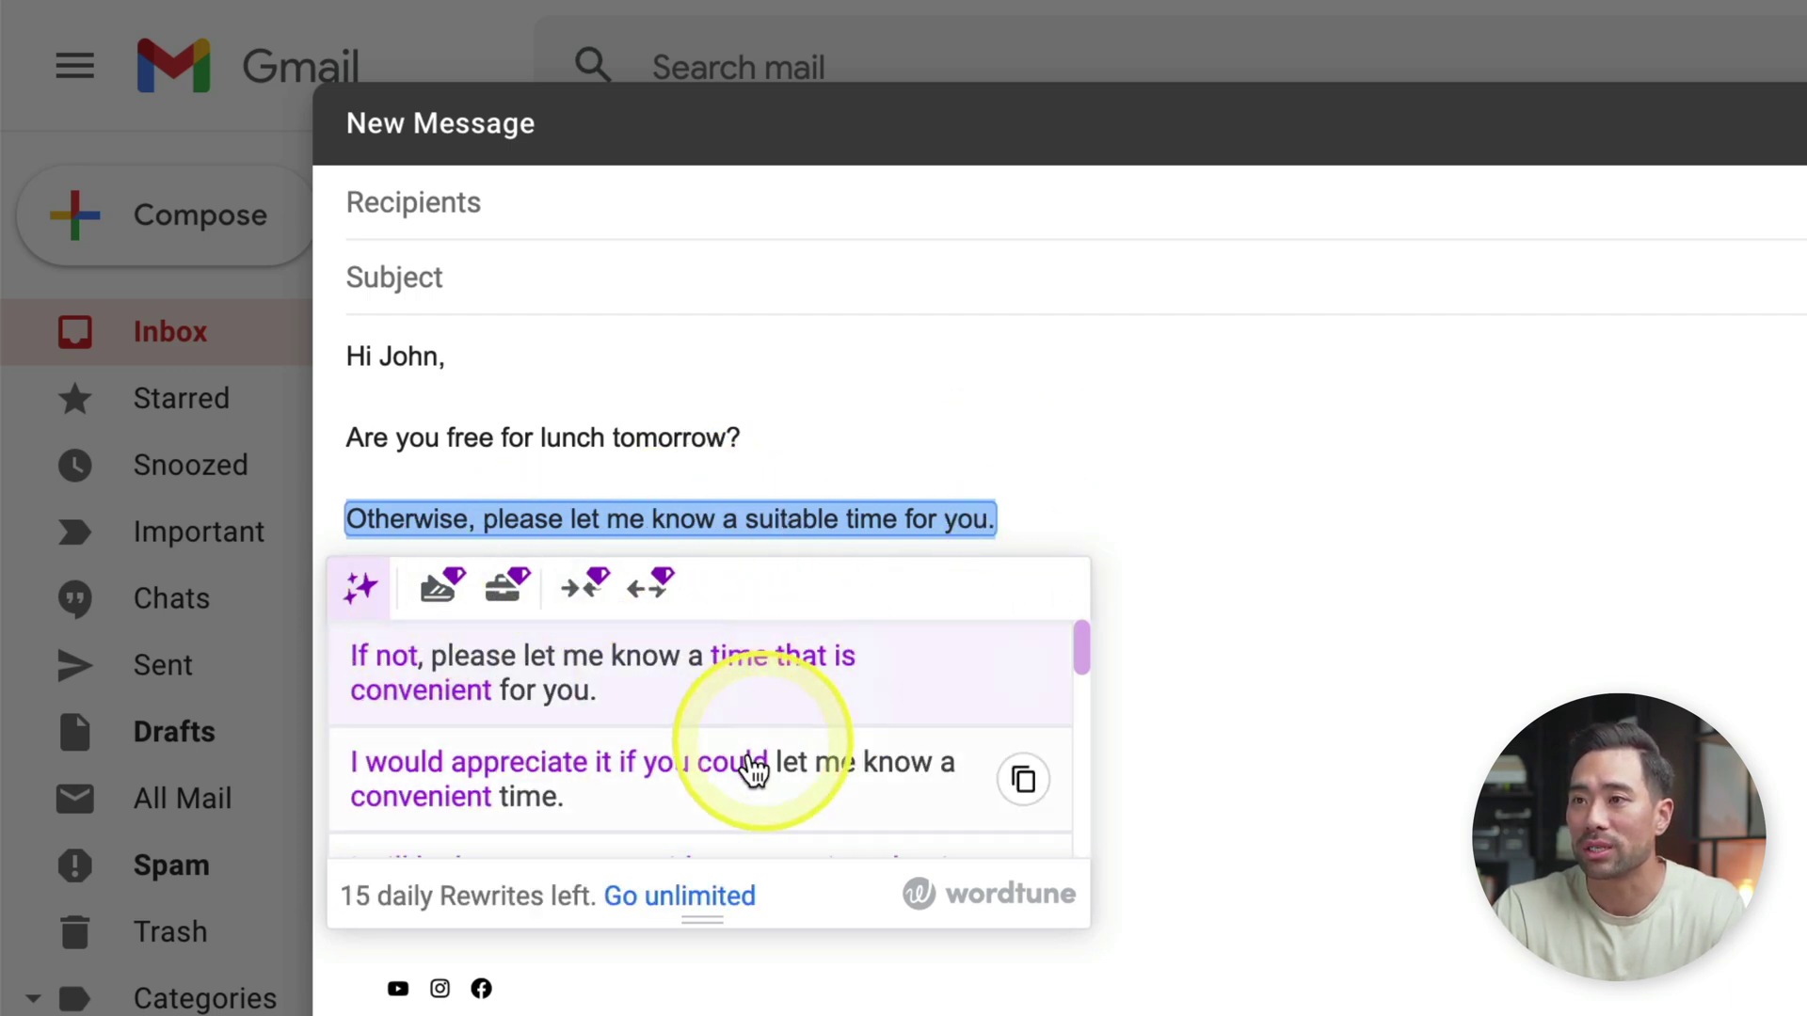
scroll(750, 766, down, 1)
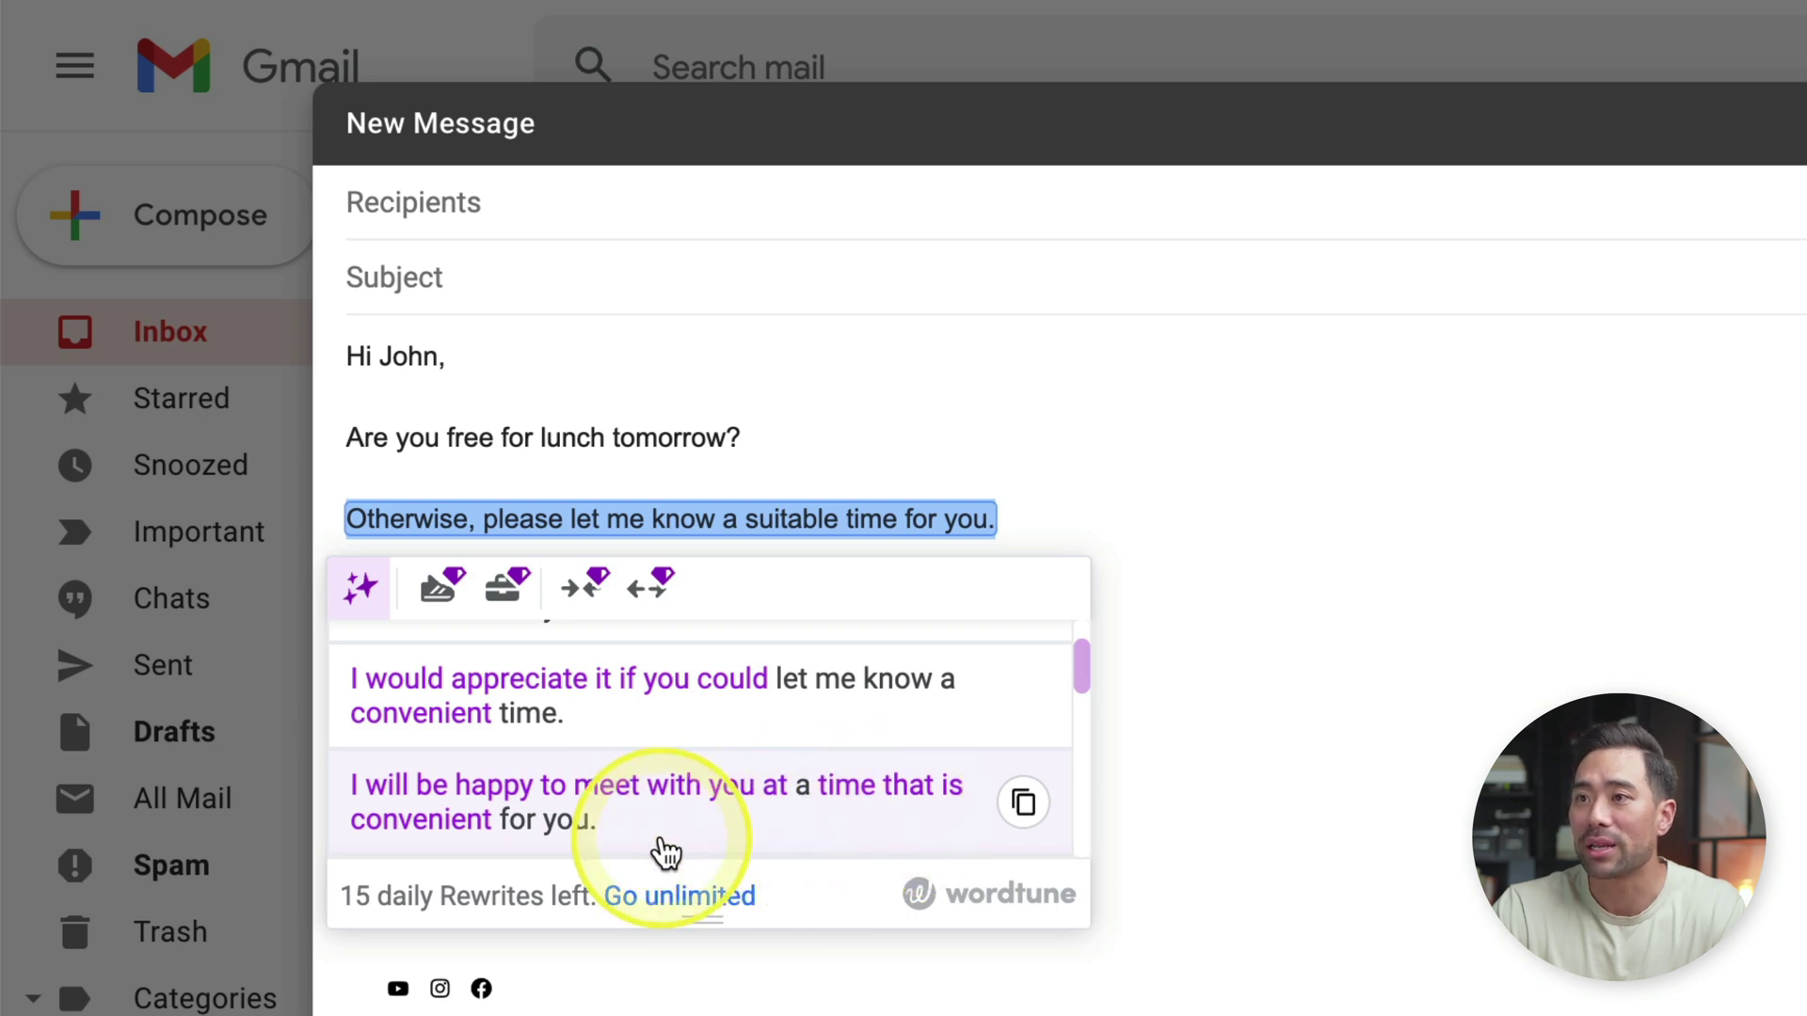
click(637, 821)
click(1161, 617)
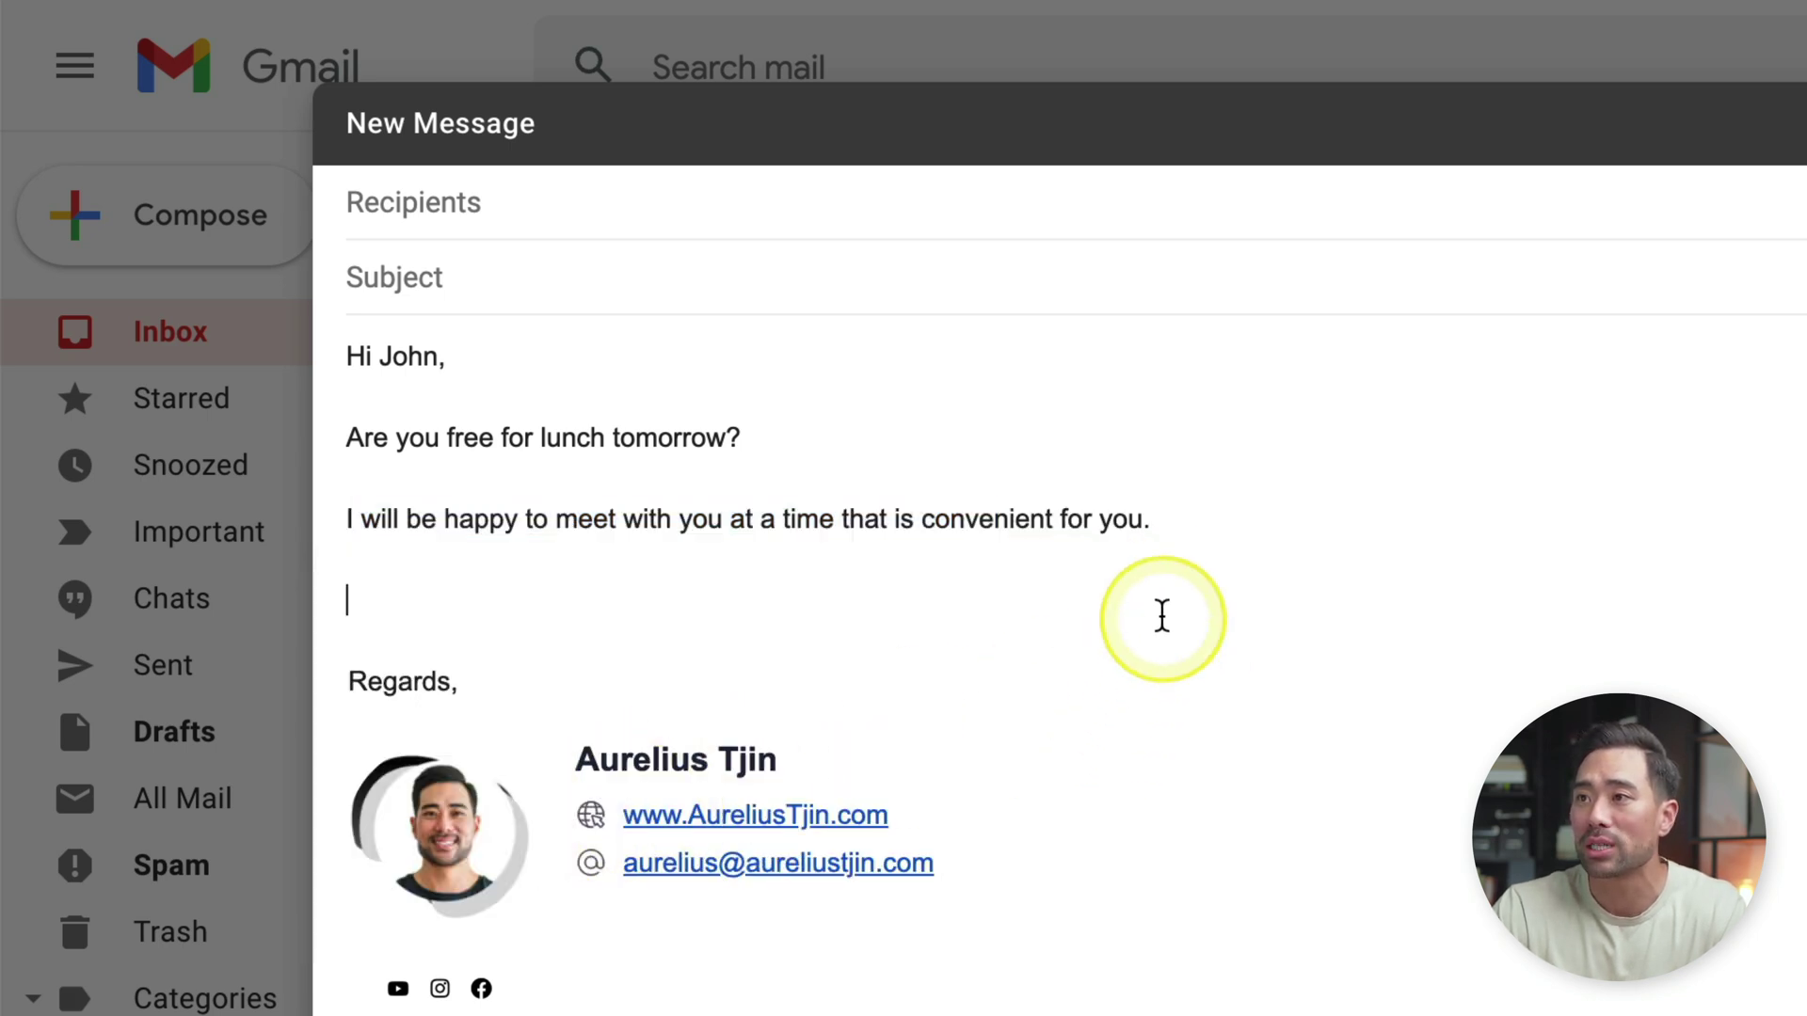